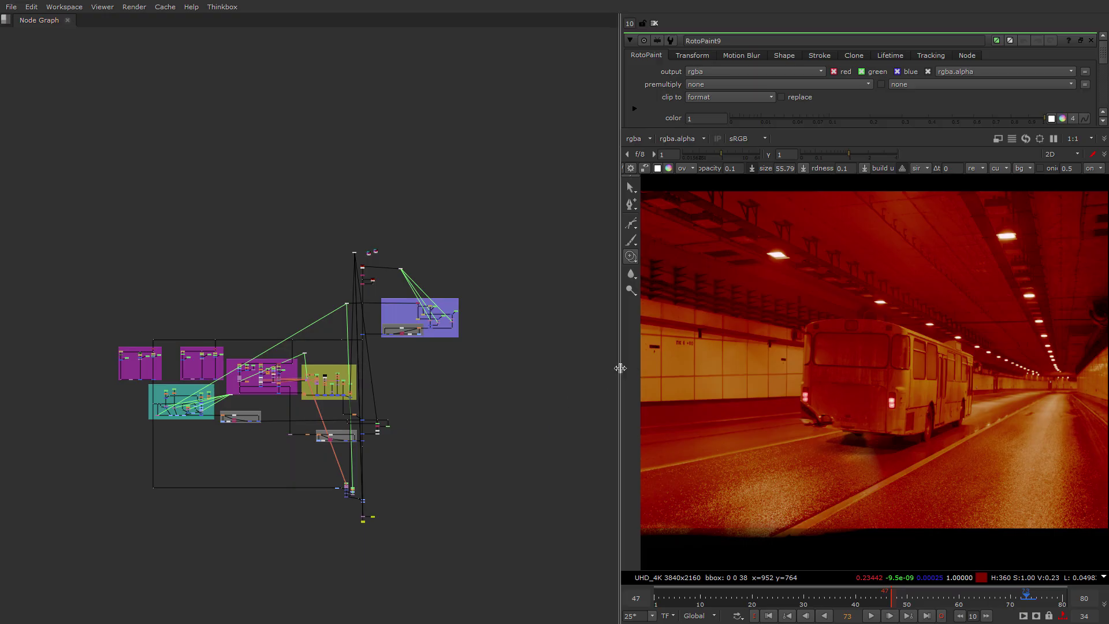
# Widen the viewer pane and display the Read4 source footage in it
pyautogui.moveTo(619, 368); pyautogui.dragTo(494, 371)
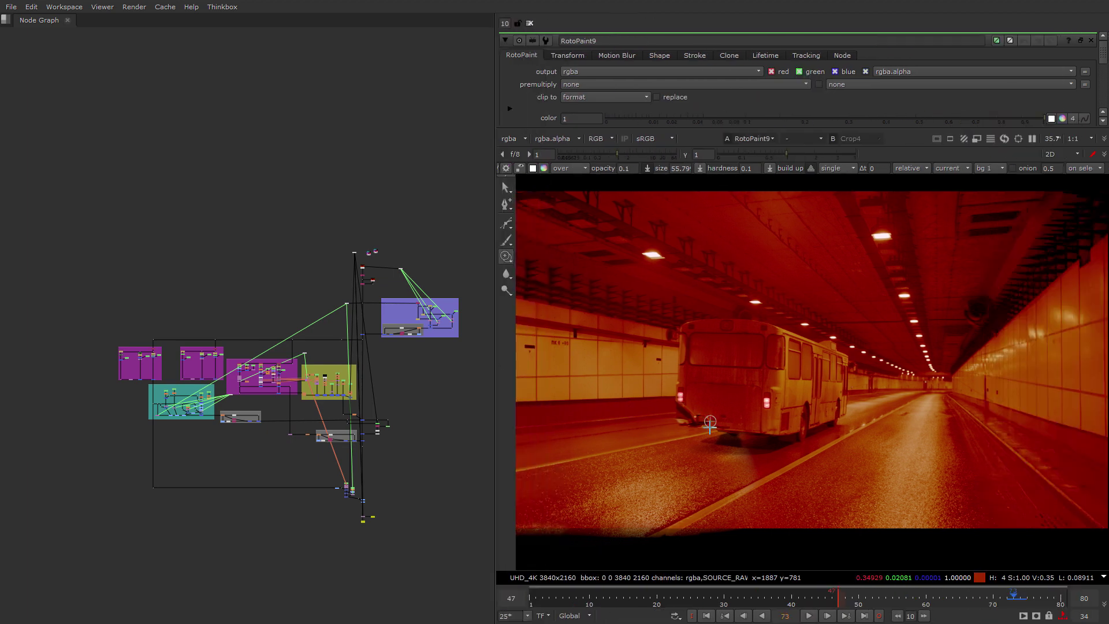
pyautogui.scroll(1, 718, 417)
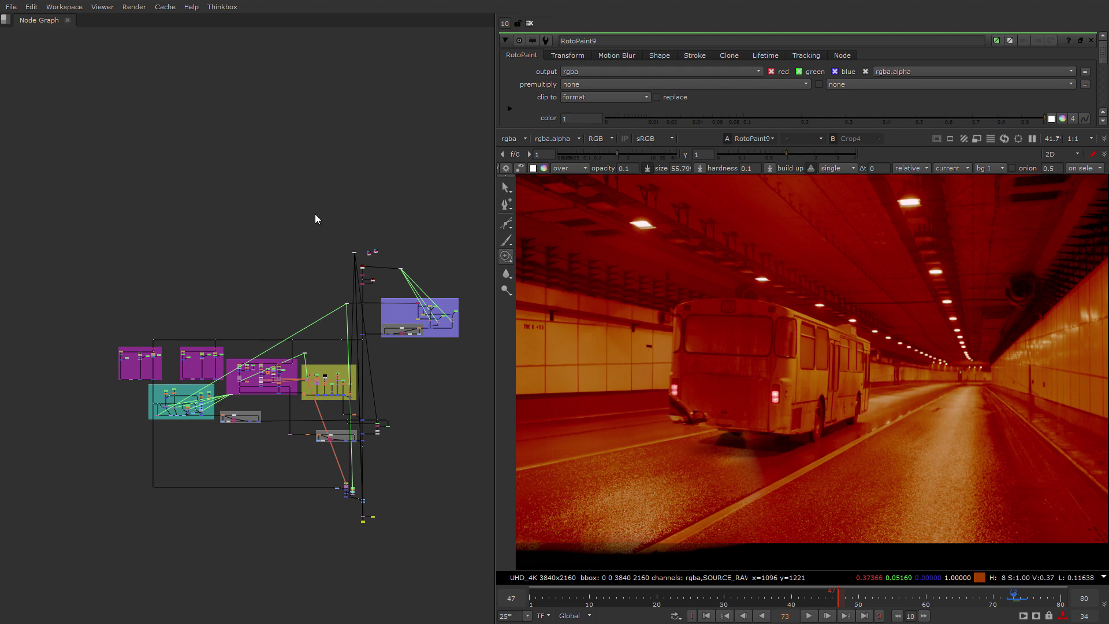
pyautogui.scroll(8, 376, 219)
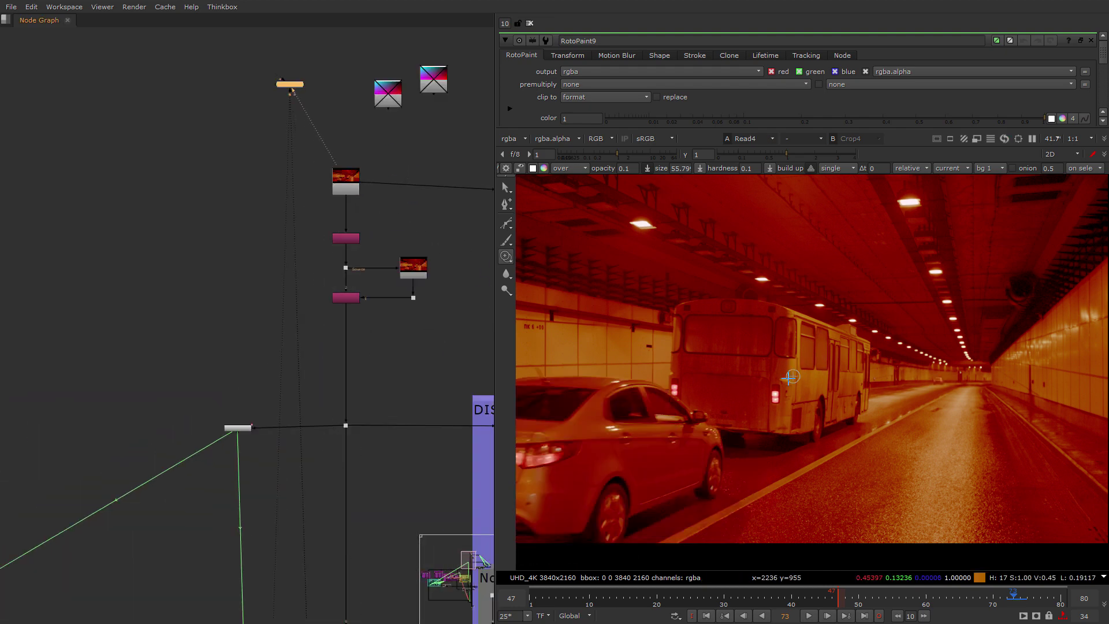
pyautogui.scroll(-2, 767, 438)
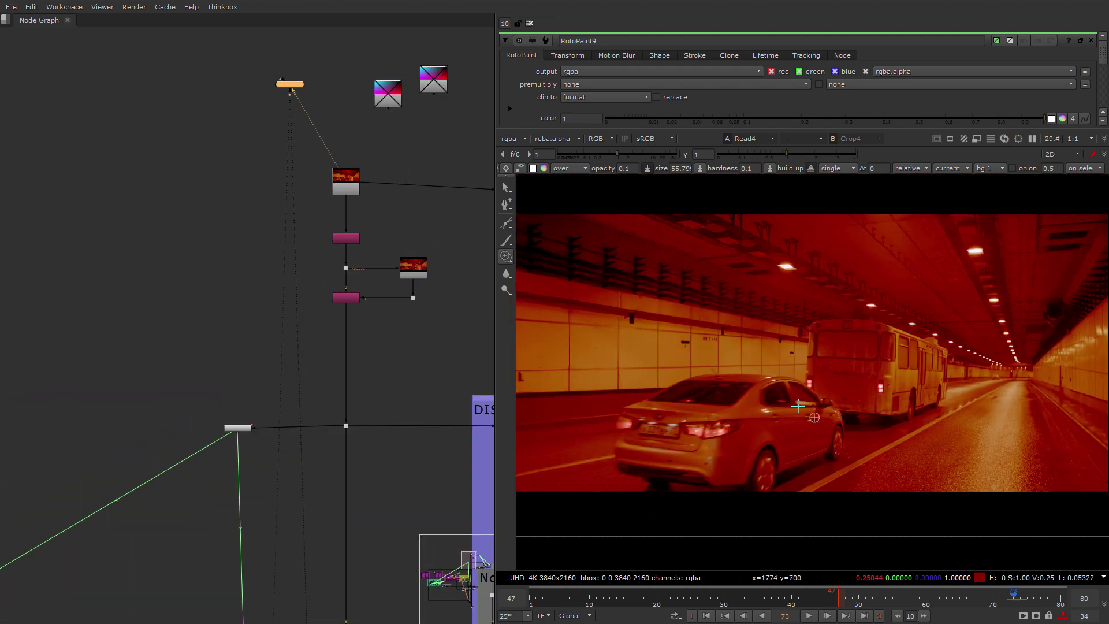
pyautogui.moveTo(764, 451); pyautogui.dragTo(793, 455, button='middle')
# Display the final Crop4 output at the end of the node tree and widen the viewer pane further
pyautogui.scroll(-6, 349, 250)
pyautogui.moveTo(428, 515); pyautogui.dragTo(361, 402, button='middle')
pyautogui.scroll(-4, 361, 402)
pyautogui.moveTo(336, 546); pyautogui.dragTo(316, 167, button='middle')
pyautogui.scroll(5, 315, 167)
pyautogui.scroll(8, 297, 171)
pyautogui.moveTo(272, 197); pyautogui.dragTo(262, 296, button='middle')
pyautogui.moveTo(303, 272); pyautogui.dragTo(177, 328)
pyautogui.press('1')
pyautogui.moveTo(204, 302); pyautogui.dragTo(209, 387, button='middle')
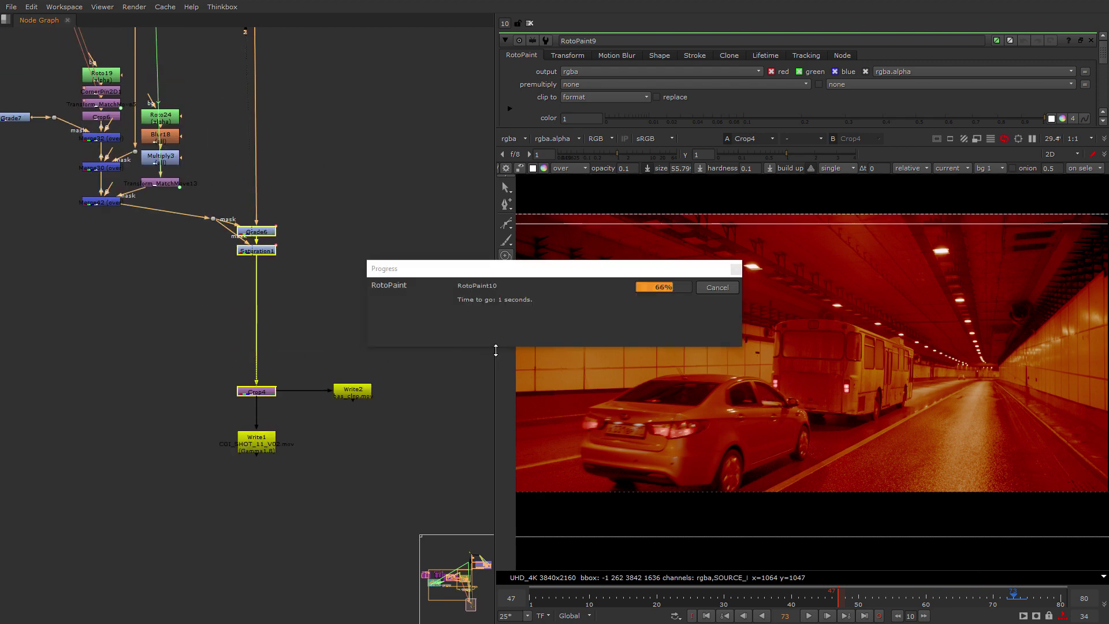
pyautogui.moveTo(495, 351); pyautogui.dragTo(390, 350)
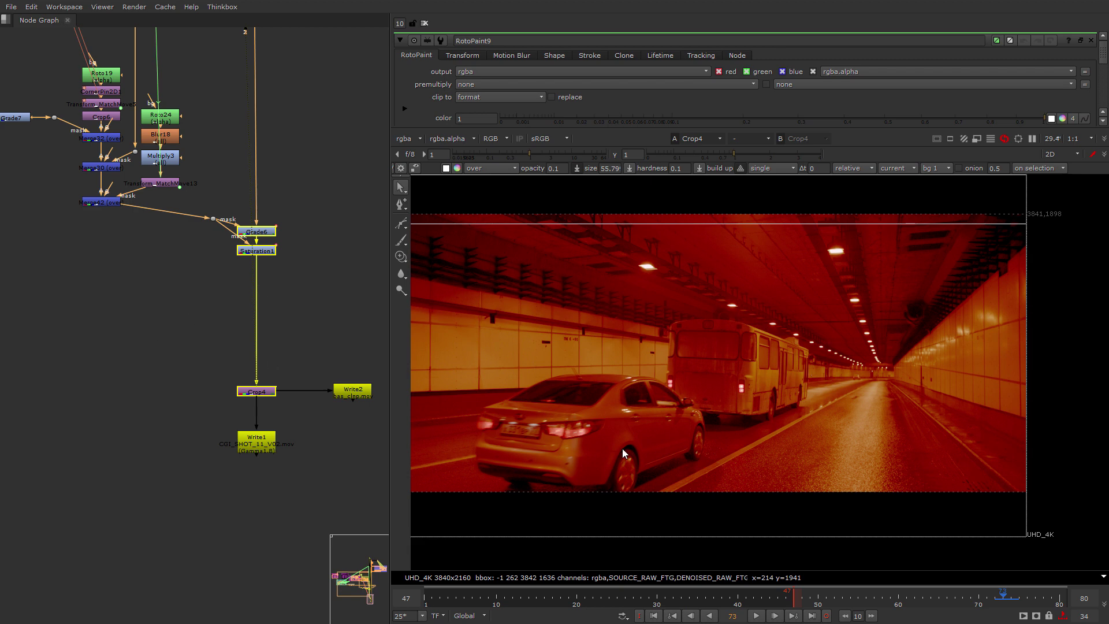
# Switch to the CGI_SHOT_6_v5_breakdown_v01.nk project in NukeX and enlarge its viewer area
pyautogui.hotkey('alt', 'Tab')
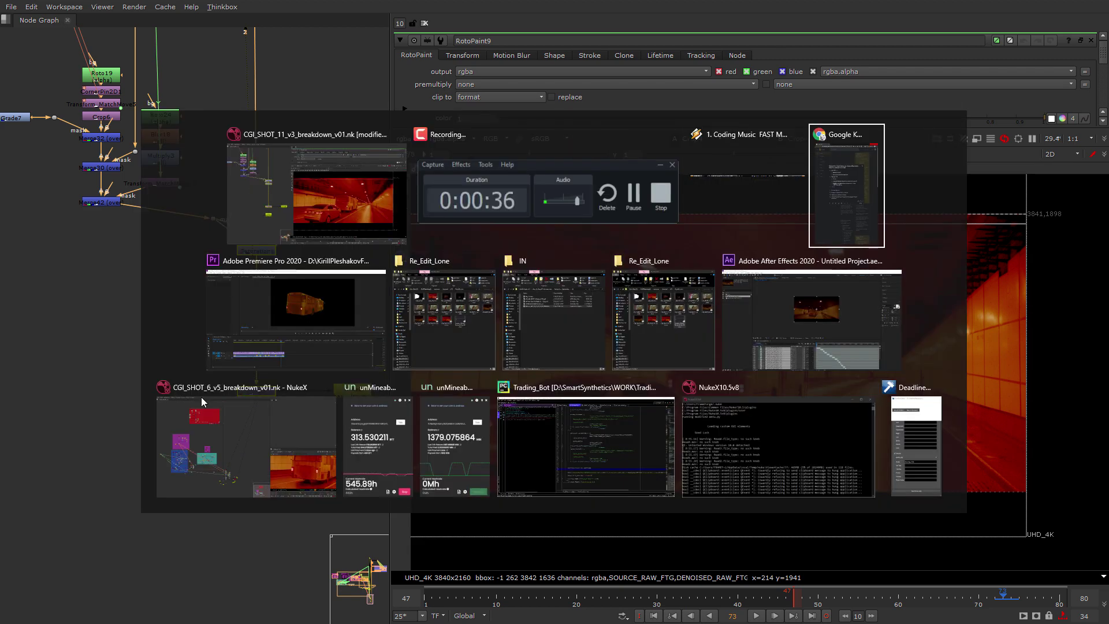
pyautogui.click(201, 397)
pyautogui.moveTo(701, 446); pyautogui.dragTo(528, 444)
pyautogui.moveTo(650, 312); pyautogui.dragTo(646, 200)
# Display the Write1 output at the end of the shot 6 node tree
pyautogui.moveTo(352, 402); pyautogui.dragTo(313, 201, button='middle')
pyautogui.scroll(9, 349, 346)
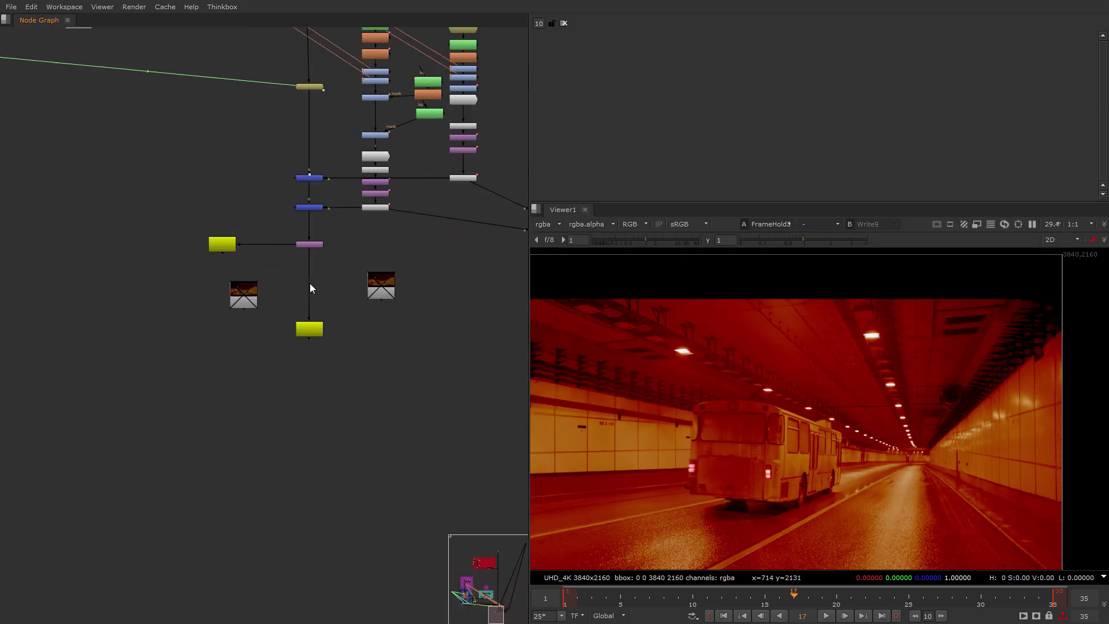
pyautogui.moveTo(310, 283); pyautogui.dragTo(327, 335, button='middle')
pyautogui.click(327, 386)
pyautogui.press('1')
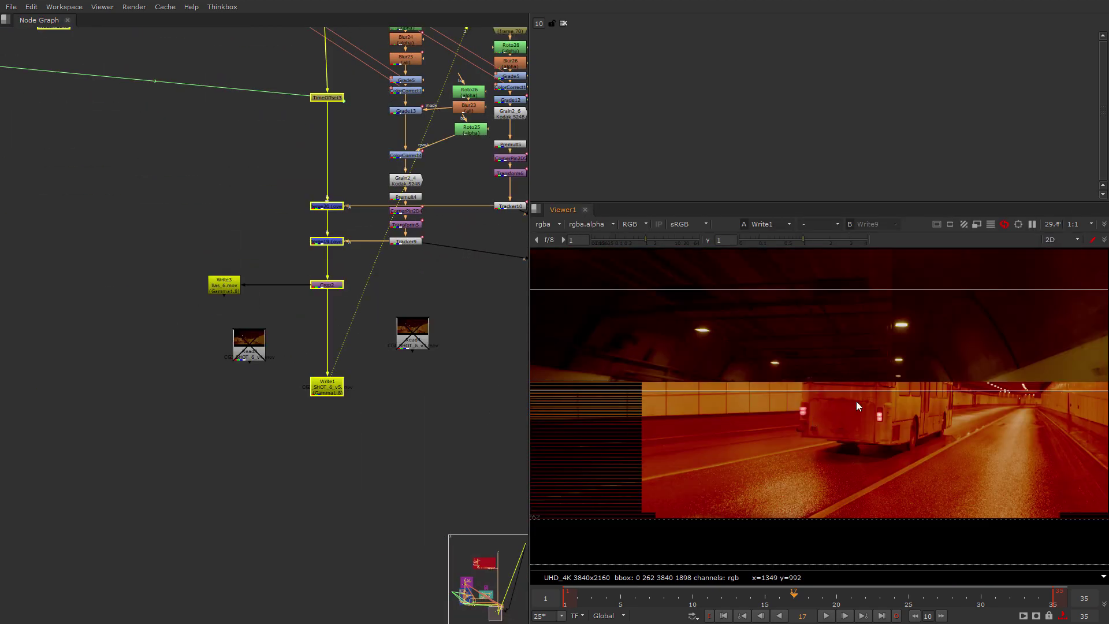
pyautogui.scroll(-1, 859, 392)
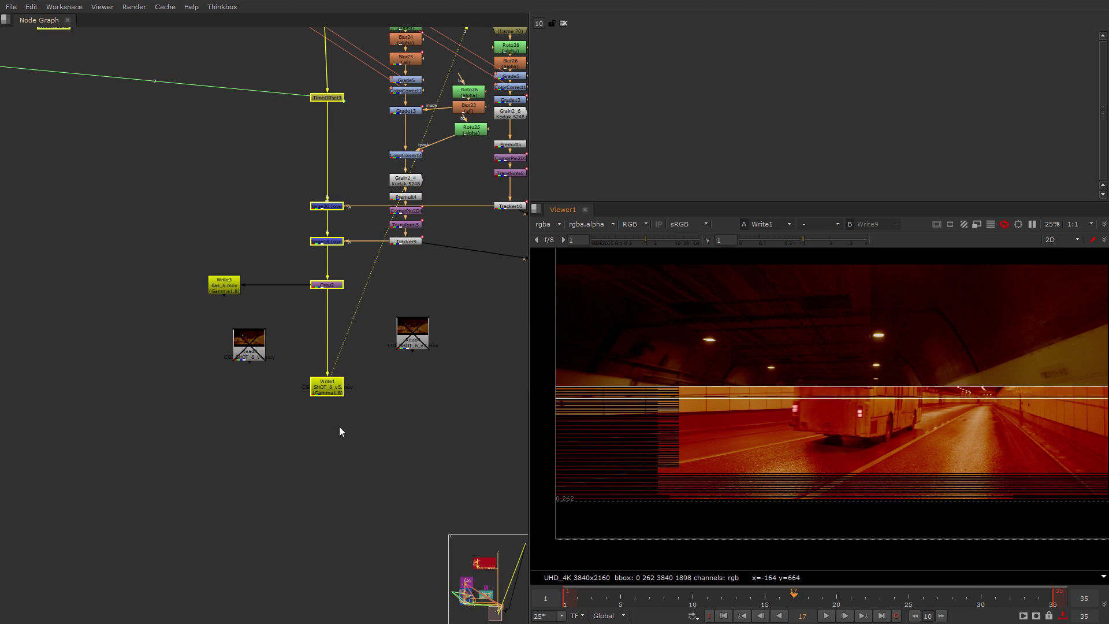
# Examine the bus and the tunnel in the Write1 image alongside the overall layout of the node graph
pyautogui.moveTo(333, 404); pyautogui.dragTo(317, 489, button='middle')
pyautogui.scroll(-10, 316, 488)
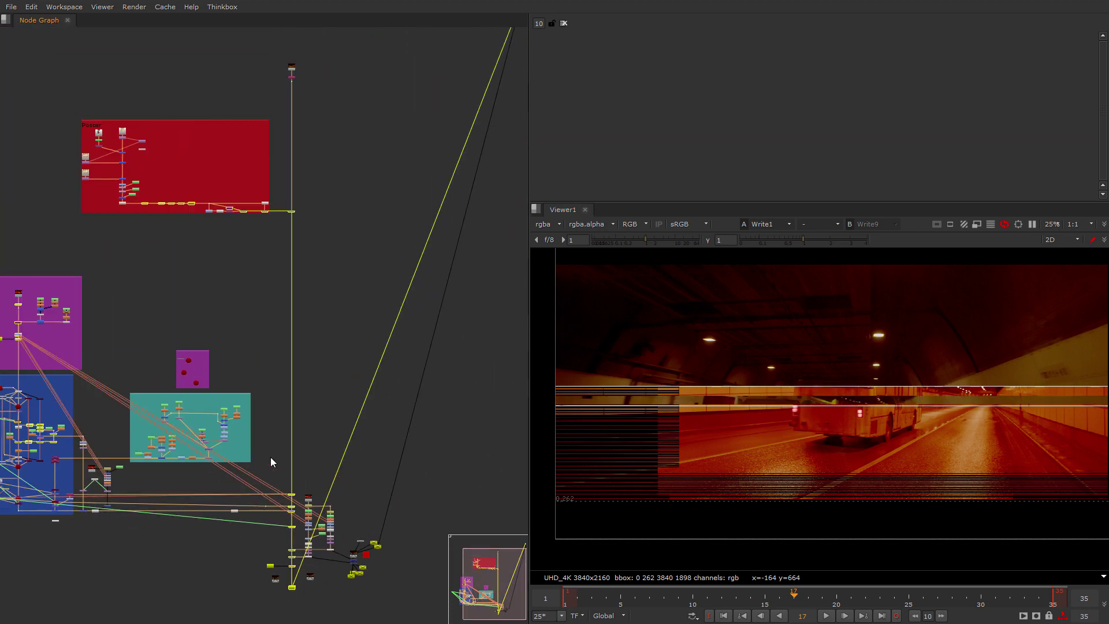
pyautogui.moveTo(231, 339); pyautogui.dragTo(240, 460, button='middle')
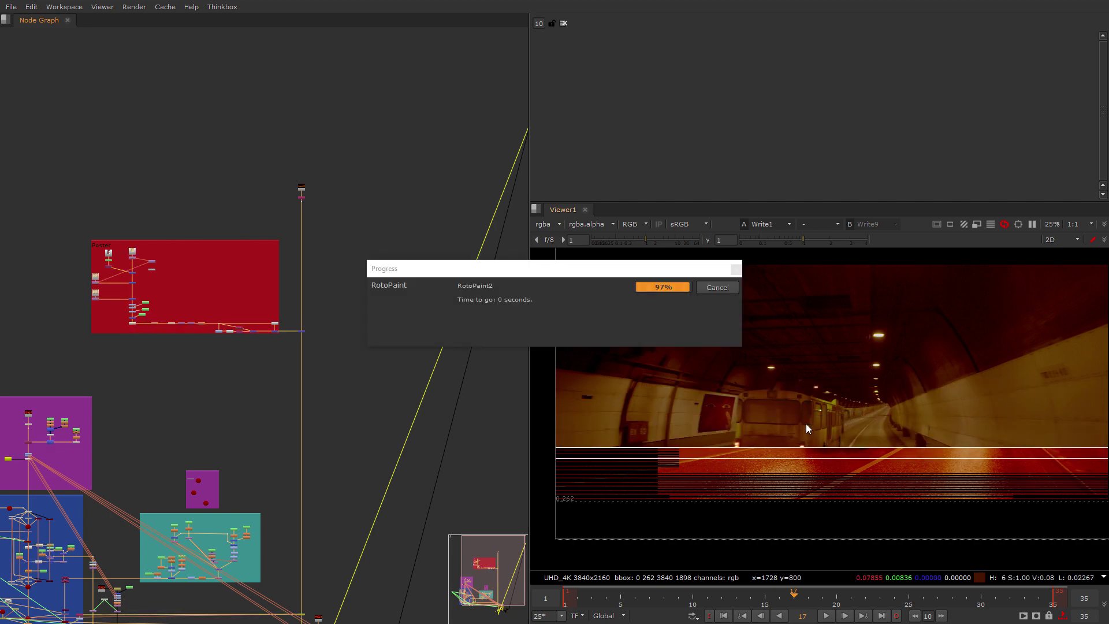
pyautogui.scroll(4, 808, 422)
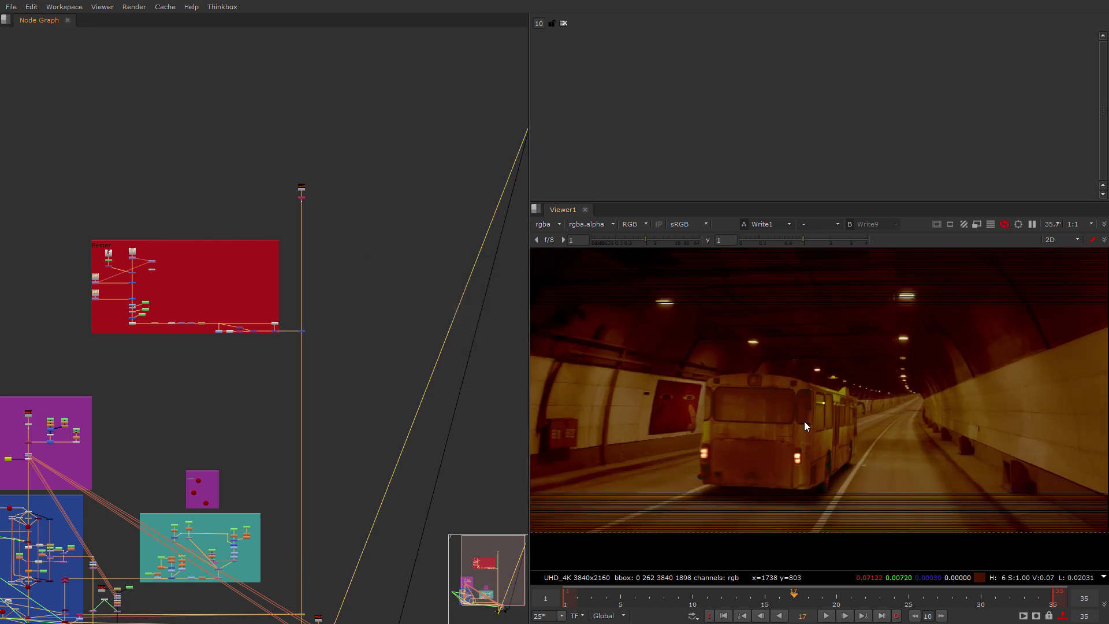
pyautogui.scroll(2, 799, 420)
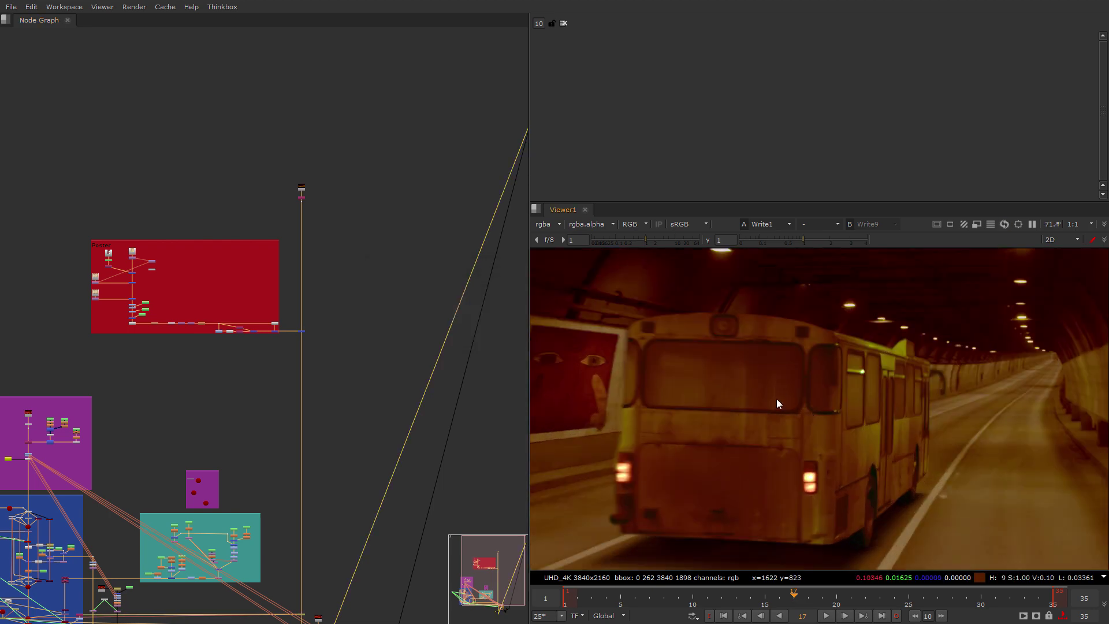
pyautogui.scroll(-2, 729, 520)
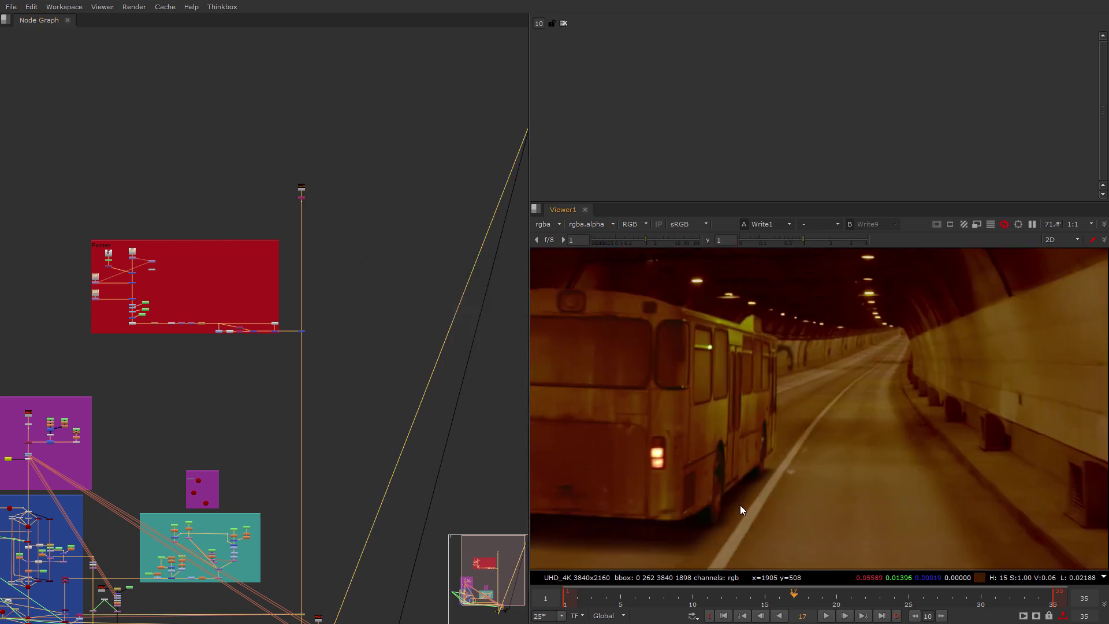
pyautogui.scroll(-2, 861, 504)
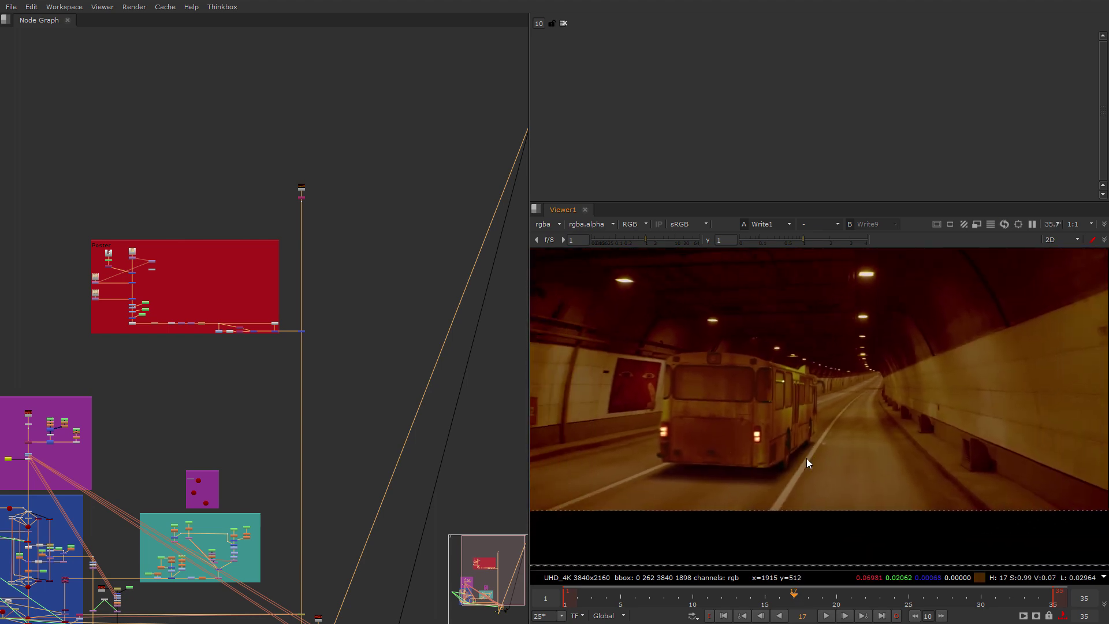
pyautogui.moveTo(343, 415); pyautogui.dragTo(362, 390, button='middle')
pyautogui.scroll(-1, 332, 448)
# Return to the CGI_SHOT_11_v3_breakdown_v01.nk project and display Dot2 below the denoised source footage
pyautogui.hotkey('alt', 'Tab')
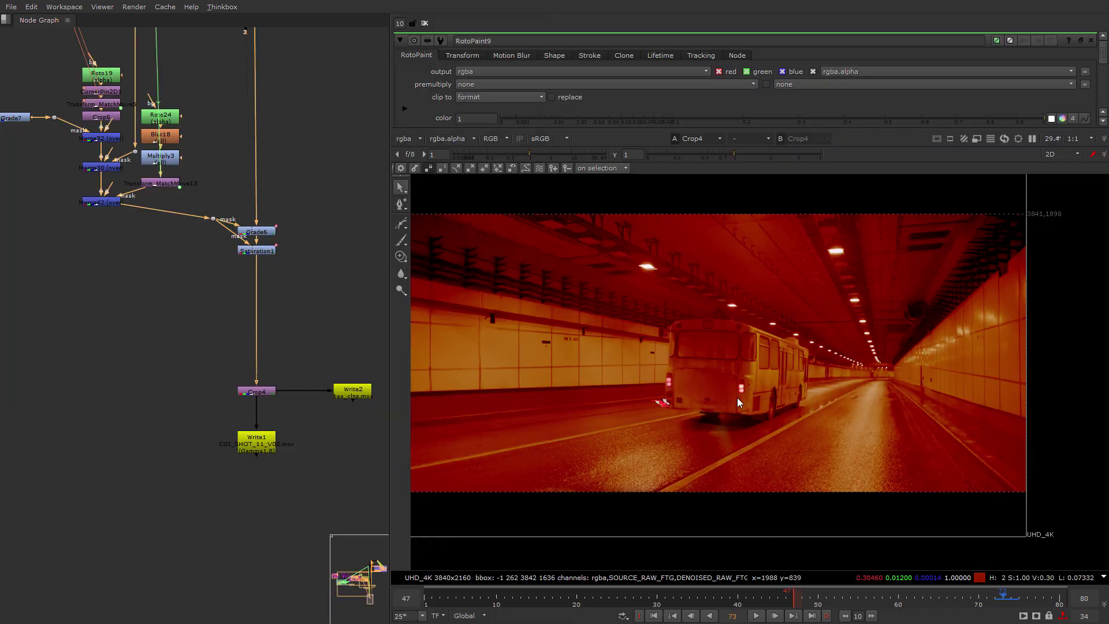
pyautogui.moveTo(193, 379); pyautogui.dragTo(192, 491, button='middle')
pyautogui.moveTo(273, 313); pyautogui.dragTo(284, 491, button='middle')
pyautogui.scroll(-2, 282, 473)
pyautogui.moveTo(265, 367); pyautogui.dragTo(272, 536, button='middle')
pyautogui.scroll(-7, 280, 519)
pyautogui.moveTo(250, 309); pyautogui.dragTo(237, 413, button='middle')
pyautogui.scroll(5, 263, 375)
pyautogui.moveTo(308, 319); pyautogui.dragTo(261, 383)
pyautogui.press('1')
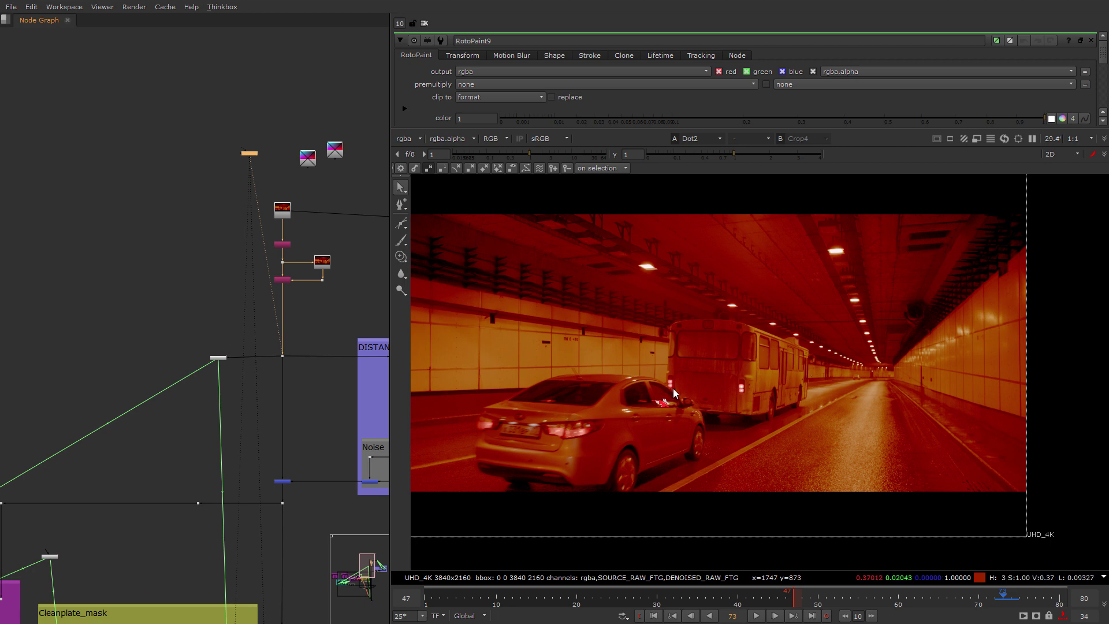
# Go to frame 80 and examine the car and the bus up close
pyautogui.moveTo(1022, 601); pyautogui.dragTo(1059, 600)
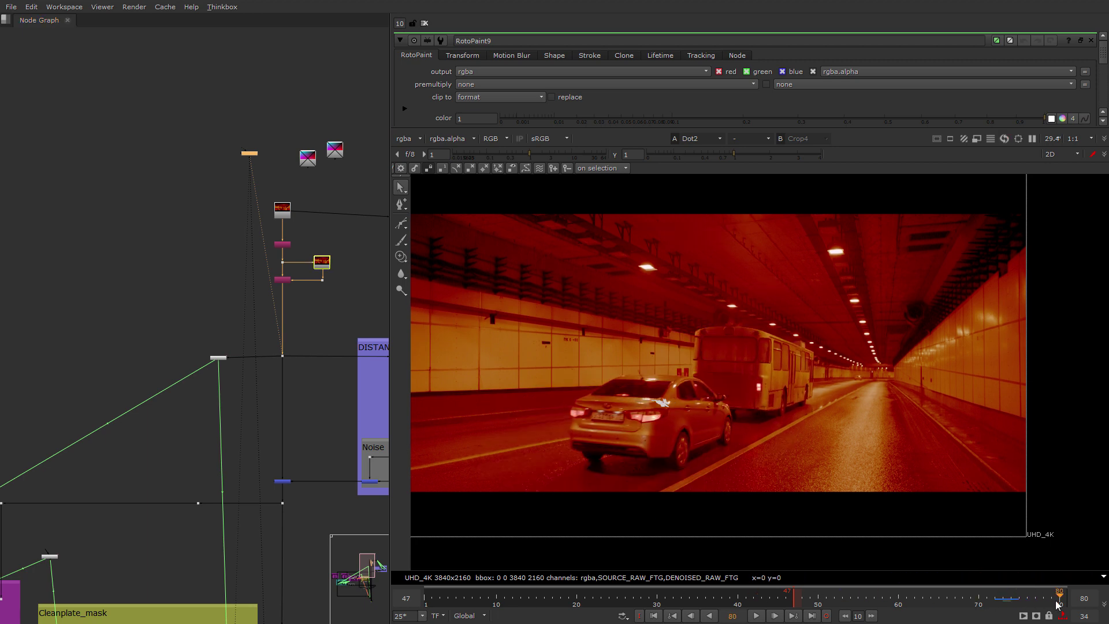
pyautogui.scroll(5, 684, 404)
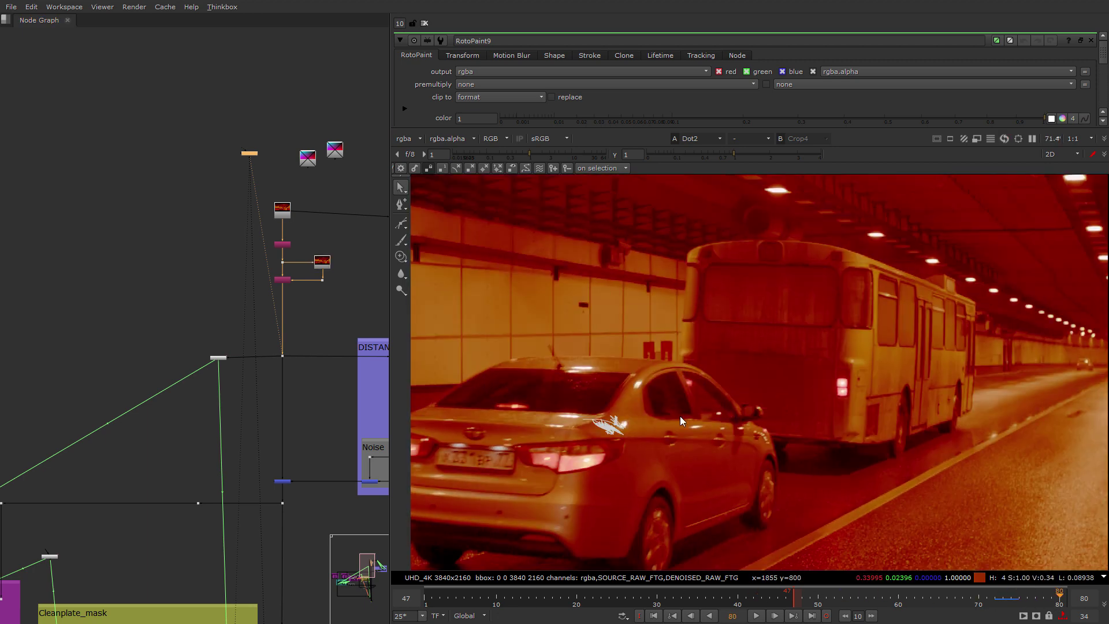
pyautogui.moveTo(671, 475)
pyautogui.mouseDown(button='middle')
pyautogui.moveTo(795, 439)
pyautogui.moveTo(650, 513)
pyautogui.moveTo(531, 548)
pyautogui.moveTo(684, 489)
pyautogui.moveTo(609, 481)
pyautogui.mouseUp(button='middle')
pyautogui.scroll(-4, 237, 418)
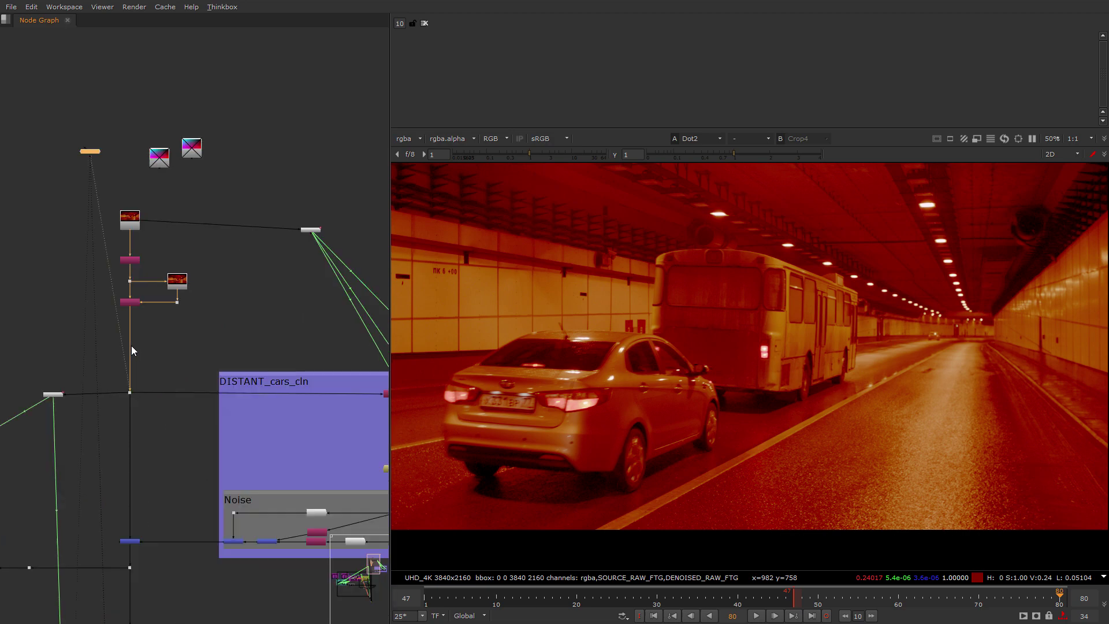
# Examine the distant car at the end of the tunnel and the DISTANT_cars_cln node group
pyautogui.scroll(6, 795, 361)
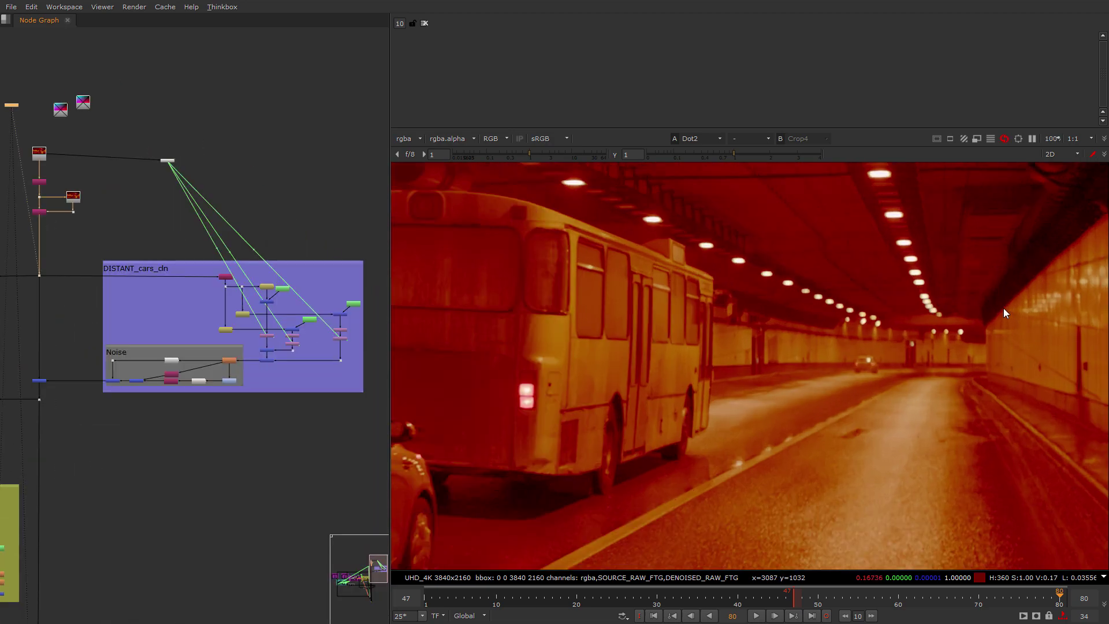
pyautogui.scroll(3, 231, 399)
pyautogui.scroll(-5, 262, 417)
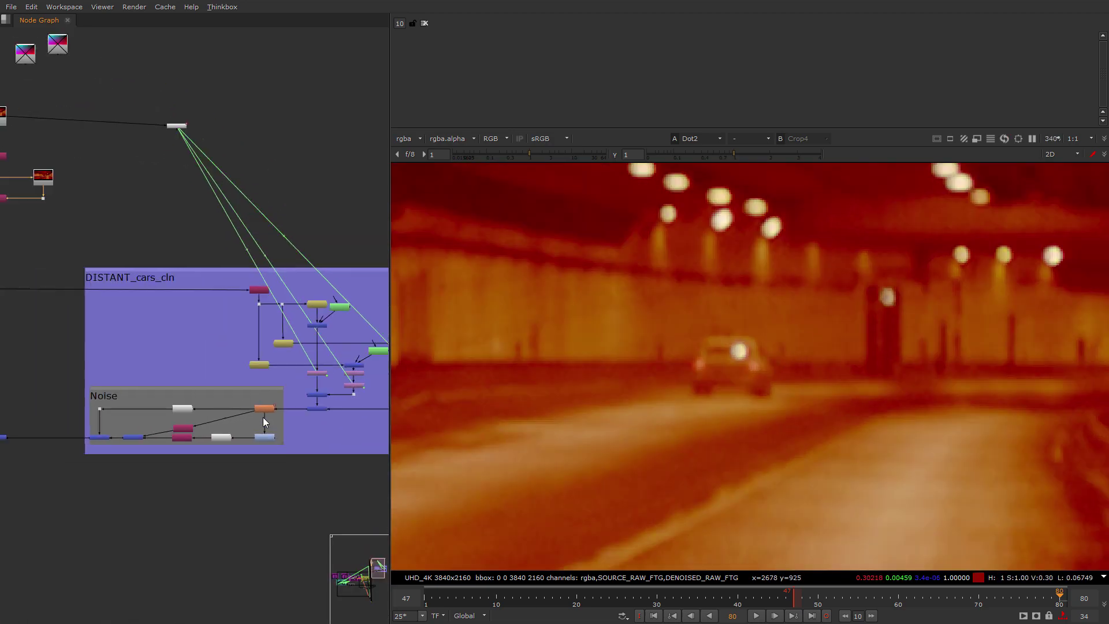
pyautogui.scroll(7, 262, 417)
pyautogui.moveTo(148, 278); pyautogui.dragTo(280, 349, button='middle')
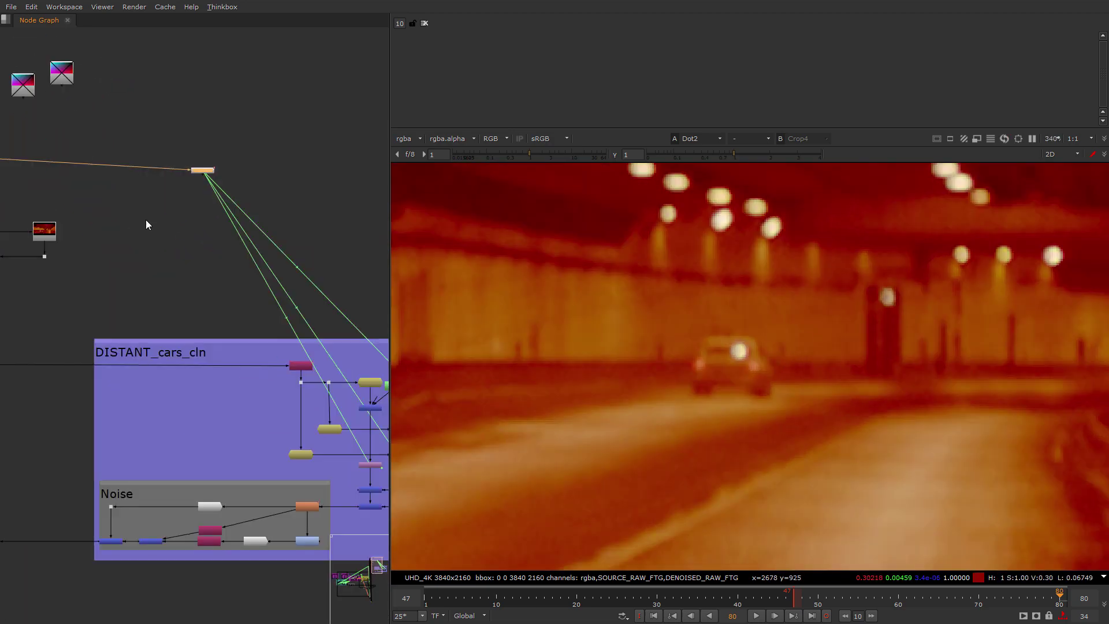
# Display Tracker1 in the viewer and open its properties to inspect its two track points
pyautogui.scroll(-8, 727, 403)
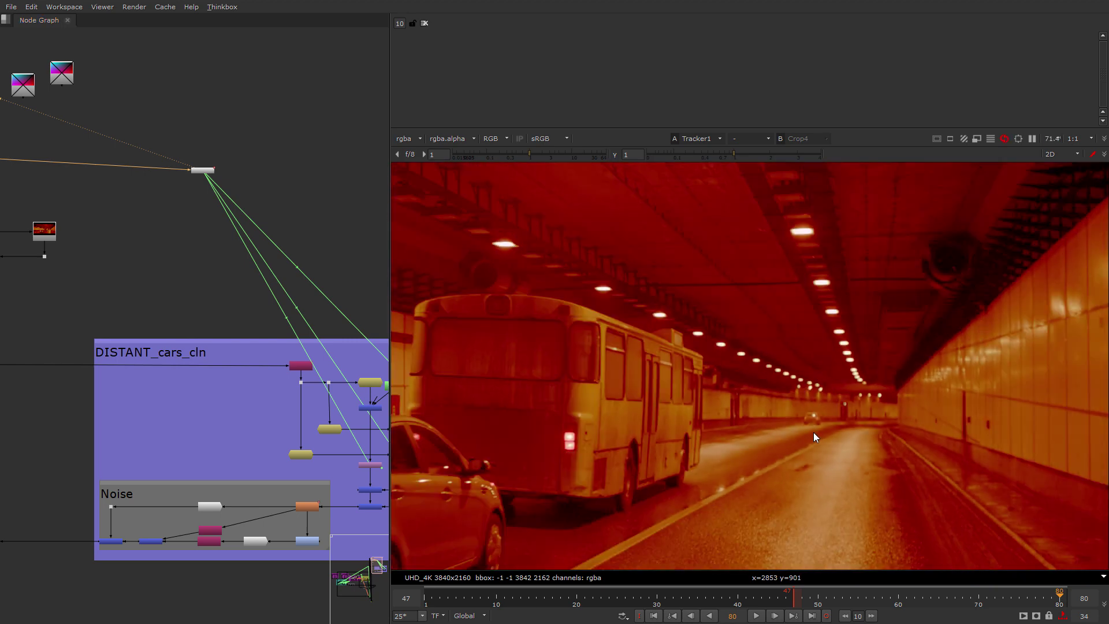
pyautogui.scroll(-3, 815, 372)
pyautogui.doubleClick(203, 169)
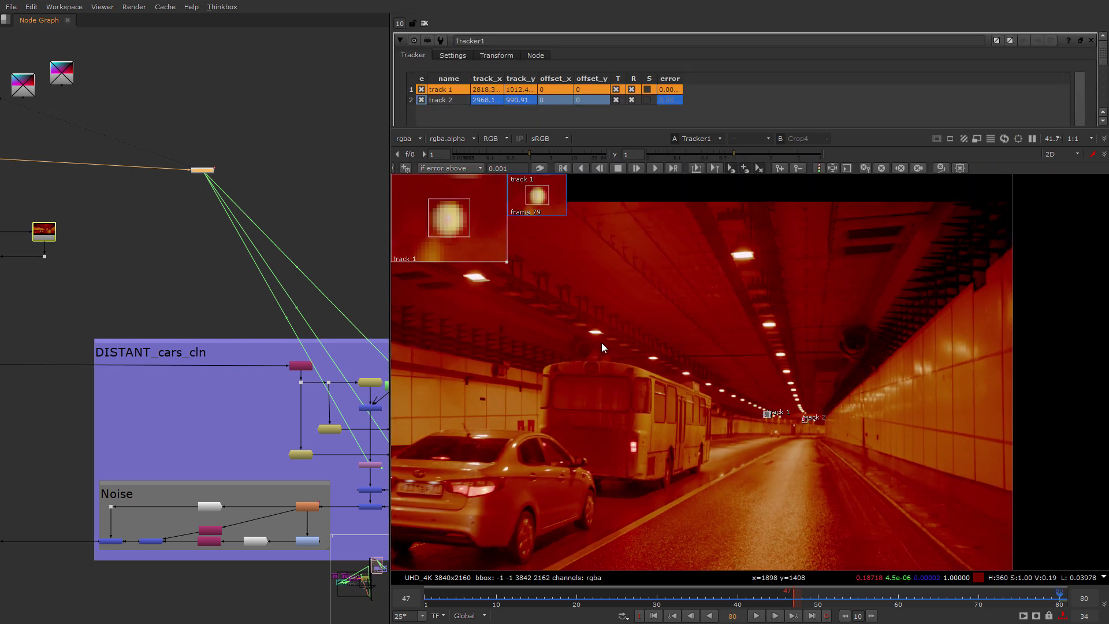
pyautogui.scroll(8, 684, 373)
# Display the final Merge6 node of the DISTANT_cars_cln group, before the Noise section
pyautogui.moveTo(141, 398); pyautogui.dragTo(85, 262, button='middle')
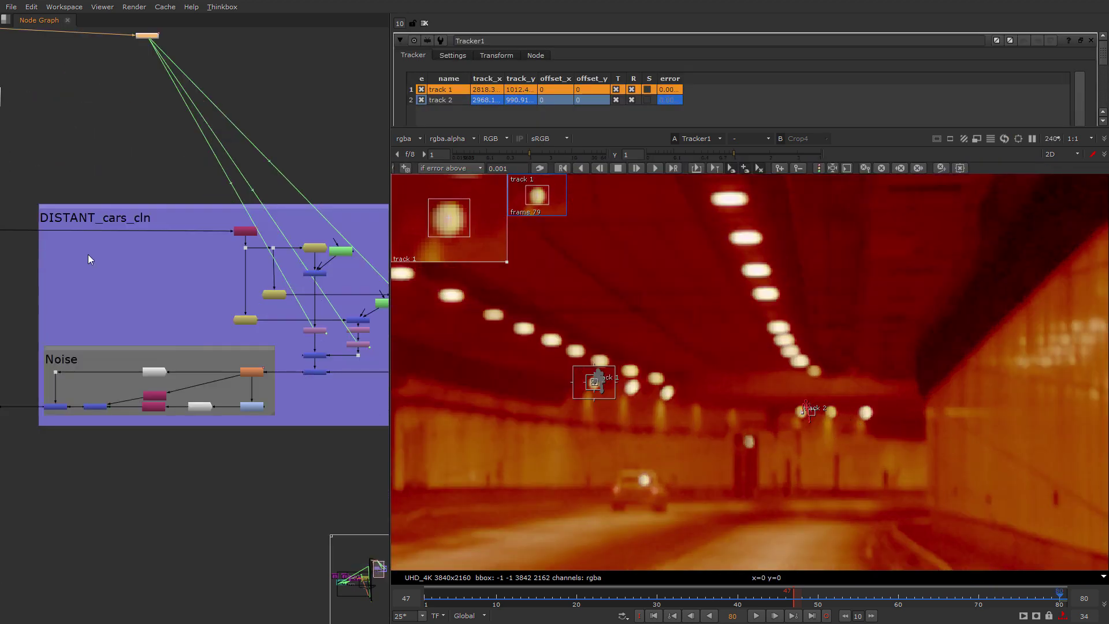
pyautogui.scroll(-3, 95, 295)
pyautogui.moveTo(283, 342); pyautogui.dragTo(199, 313, button='middle')
pyautogui.scroll(4, 151, 336)
pyautogui.click(156, 314)
pyautogui.press('1')
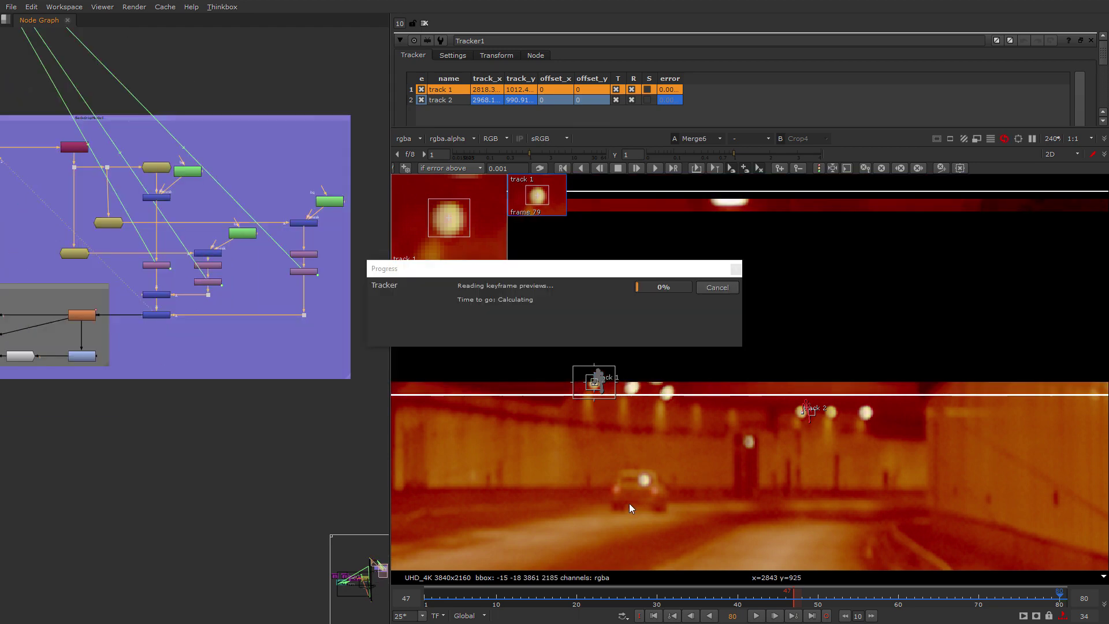
# Display Merge2 on the main branch, where the distant cars cleanup joins the footage
pyautogui.scroll(-3, 786, 473)
pyautogui.moveTo(202, 430); pyautogui.dragTo(364, 372, button='middle')
pyautogui.scroll(-1, 364, 372)
pyautogui.moveTo(29, 303); pyautogui.dragTo(160, 310, button='middle')
pyautogui.press('1')
pyautogui.click(38, 333)
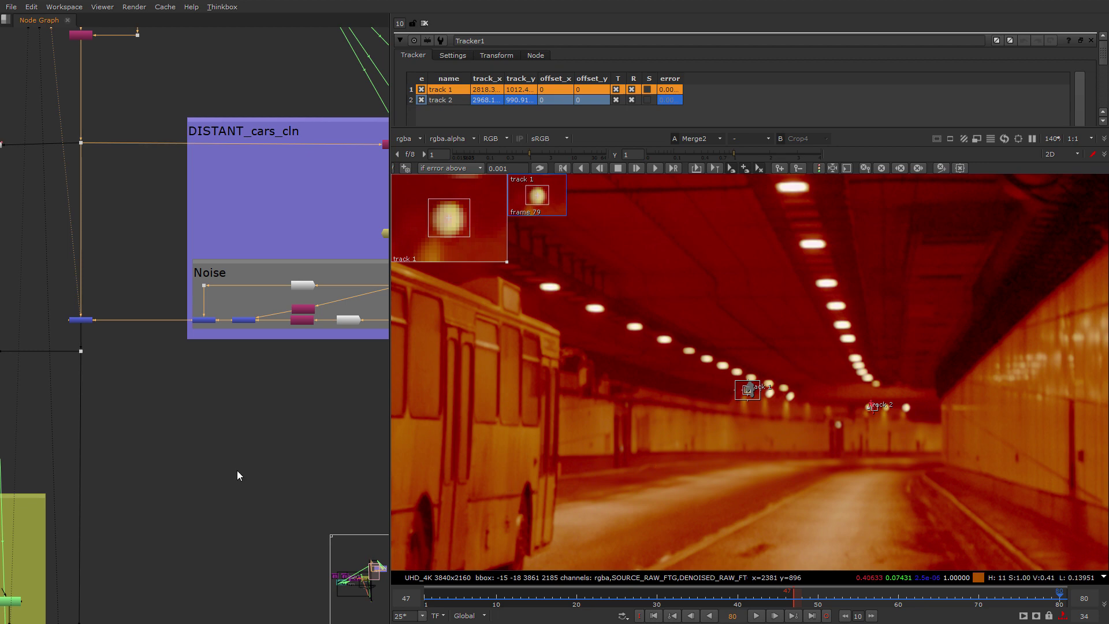
# Widen the node graph pane and display the Merge8 output of the Noise group inside DISTANT_cars_cln
pyautogui.scroll(-2, 220, 466)
pyautogui.scroll(3, 226, 420)
pyautogui.moveTo(389, 381); pyautogui.dragTo(517, 376)
pyautogui.moveTo(369, 360); pyautogui.dragTo(449, 443, button='middle')
pyautogui.scroll(3, 450, 443)
pyautogui.scroll(1, 75, 391)
pyautogui.scroll(-2, 74, 392)
pyautogui.scroll(1, 68, 391)
pyautogui.click(69, 391)
pyautogui.press('1')
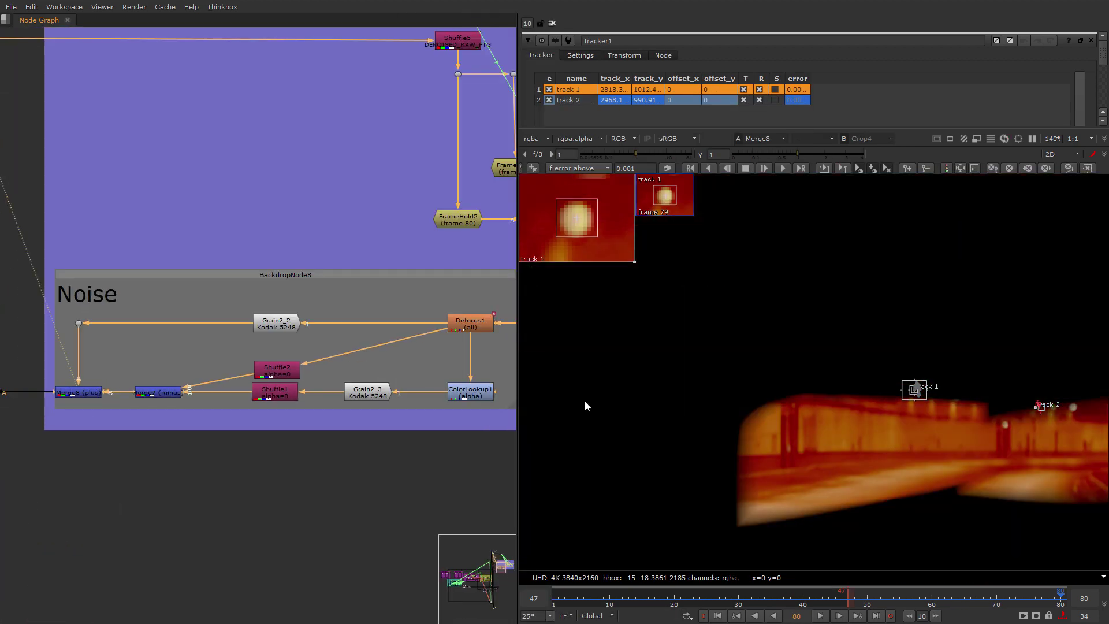
# Reposition the Shuffle1 and Shuffle2 nodes slightly within the Noise group of DISTANT_cars_cln
pyautogui.scroll(-5, 262, 460)
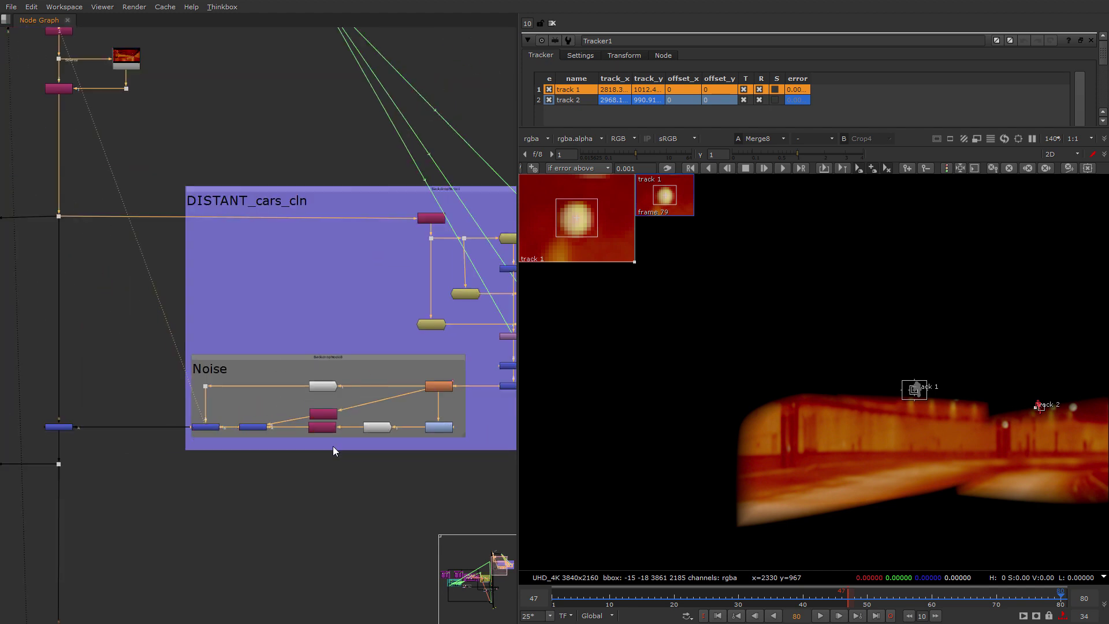
pyautogui.moveTo(242, 425); pyautogui.dragTo(296, 432, button='middle')
pyautogui.scroll(3, 392, 430)
pyautogui.moveTo(384, 459); pyautogui.dragTo(356, 456, button='middle')
pyautogui.moveTo(285, 462); pyautogui.dragTo(305, 462)
pyautogui.moveTo(282, 444); pyautogui.dragTo(288, 437)
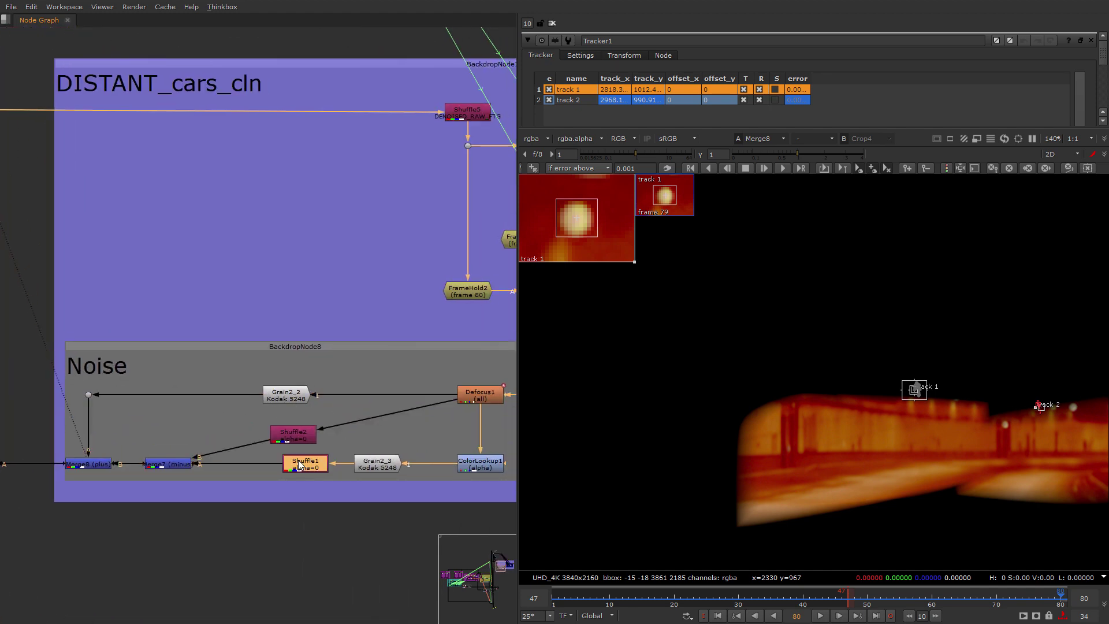
# Examine the denoise branch from Read4 through Reduce Noise v4 to ShuffleCopy1
pyautogui.moveTo(348, 417); pyautogui.dragTo(414, 424, button='middle')
pyautogui.scroll(-6, 213, 431)
pyautogui.moveTo(167, 352); pyautogui.dragTo(354, 349, button='middle')
pyautogui.scroll(7, 353, 349)
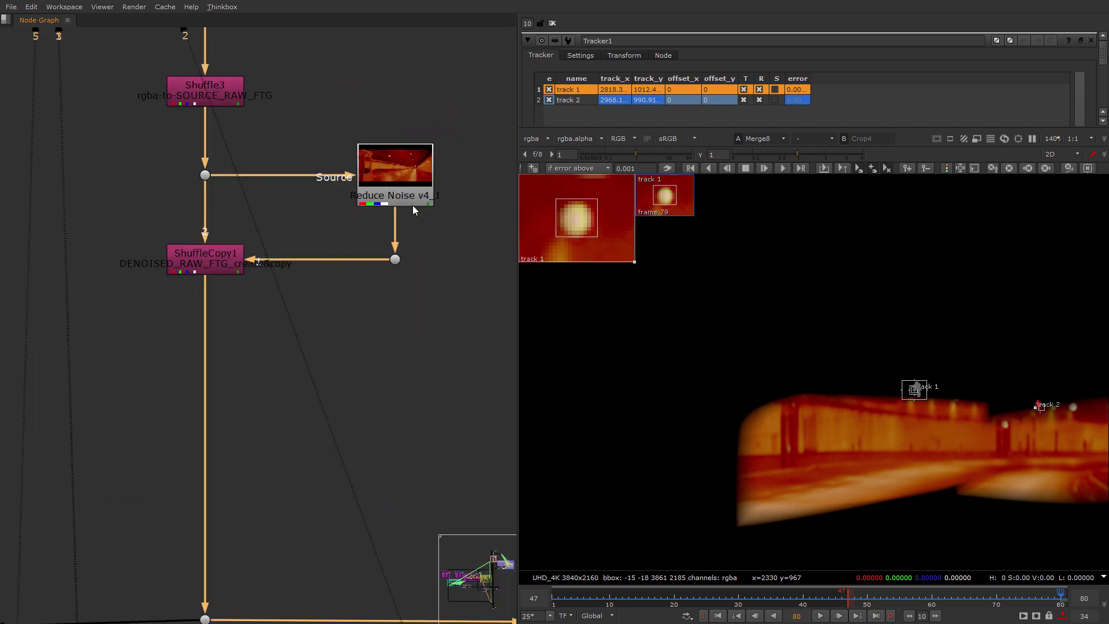
pyautogui.moveTo(453, 235); pyautogui.dragTo(441, 404, button='middle')
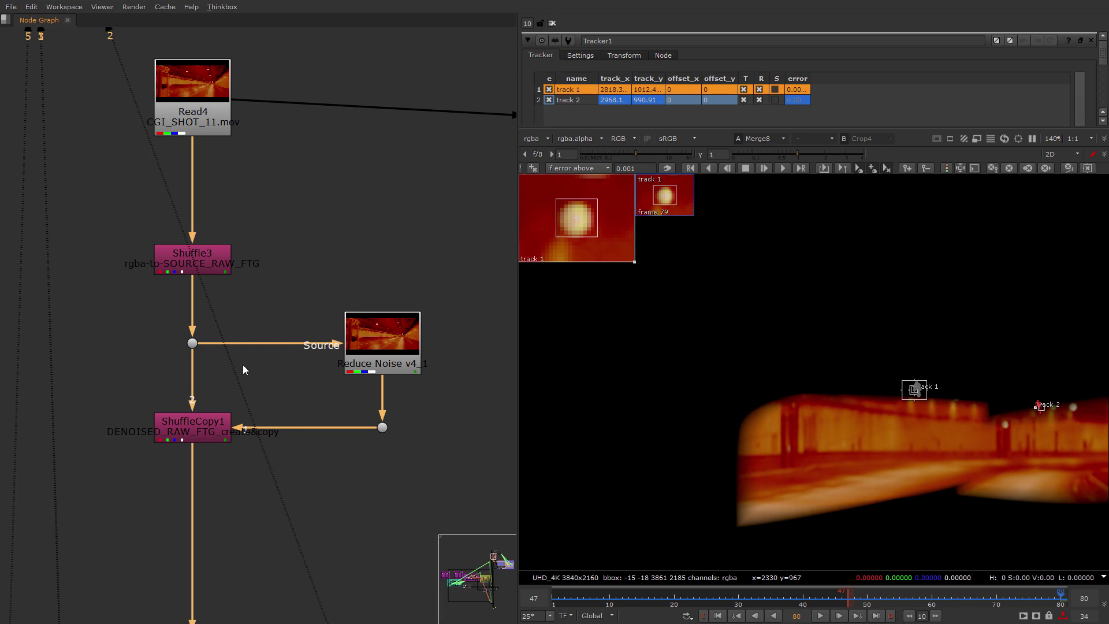
# Look over the main branch from Read4 down past the DISTANT_cars_cln and Cleanplate_mask groups
pyautogui.scroll(-10, 349, 497)
pyautogui.moveTo(349, 496); pyautogui.dragTo(307, 234, button='middle')
pyautogui.scroll(-1, 335, 594)
pyautogui.moveTo(335, 604); pyautogui.dragTo(312, 427, button='middle')
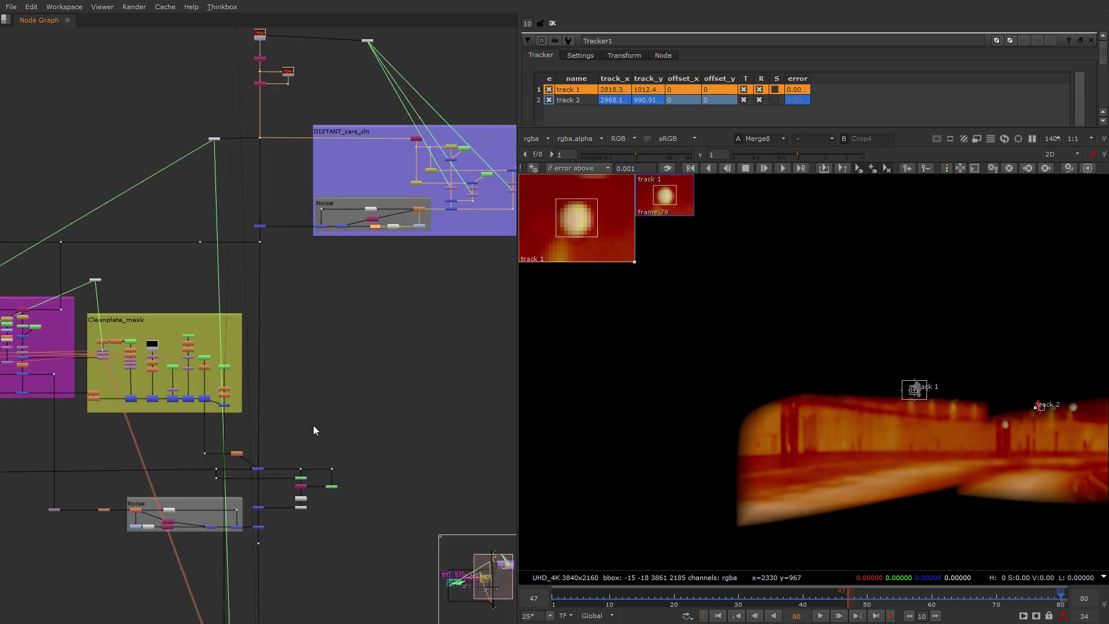
pyautogui.scroll(8, 258, 248)
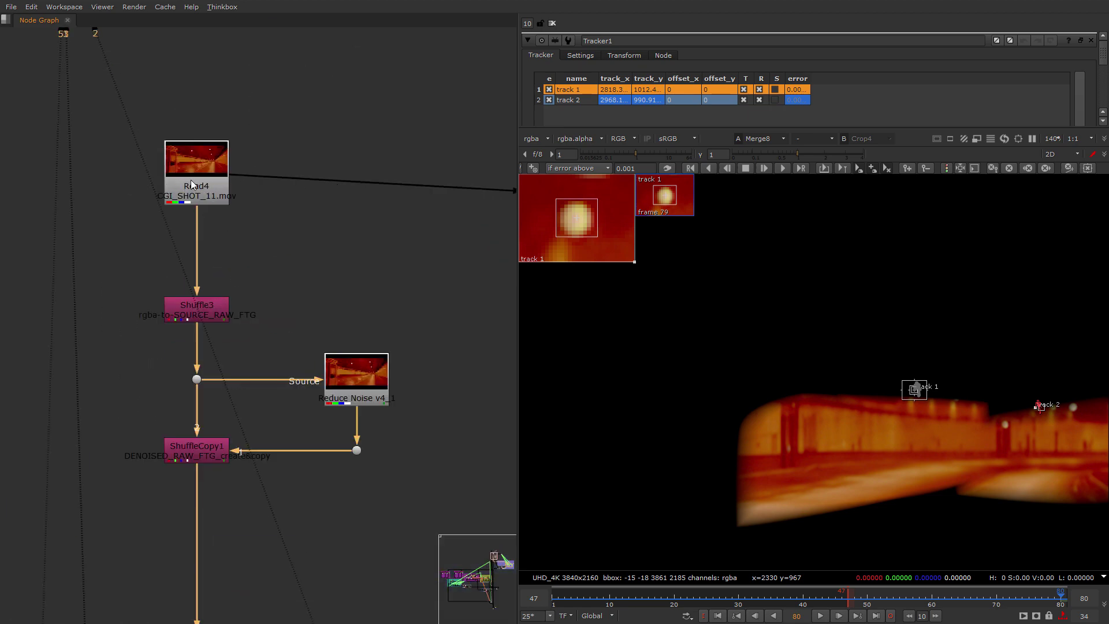
# Display the main branch at Dot15 and examine the near car and bus in the footage
pyautogui.scroll(-8, 196, 474)
pyautogui.moveTo(196, 473); pyautogui.dragTo(347, 427, button='middle')
pyautogui.scroll(2, 210, 293)
pyautogui.scroll(-3, 393, 412)
pyautogui.scroll(5, 373, 364)
pyautogui.click(334, 281)
pyautogui.press('1')
pyautogui.moveTo(274, 473); pyautogui.dragTo(229, 368, button='middle')
pyautogui.scroll(-5, 229, 369)
pyautogui.scroll(-4, 704, 369)
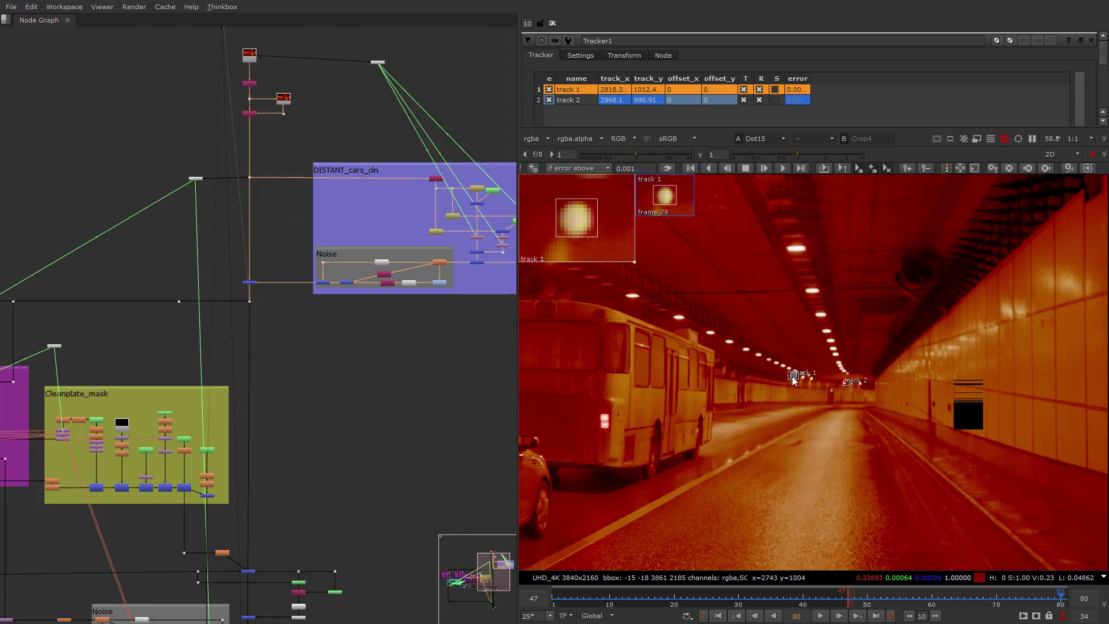
pyautogui.moveTo(754, 442); pyautogui.dragTo(986, 413, button='middle')
pyautogui.scroll(-2, 877, 420)
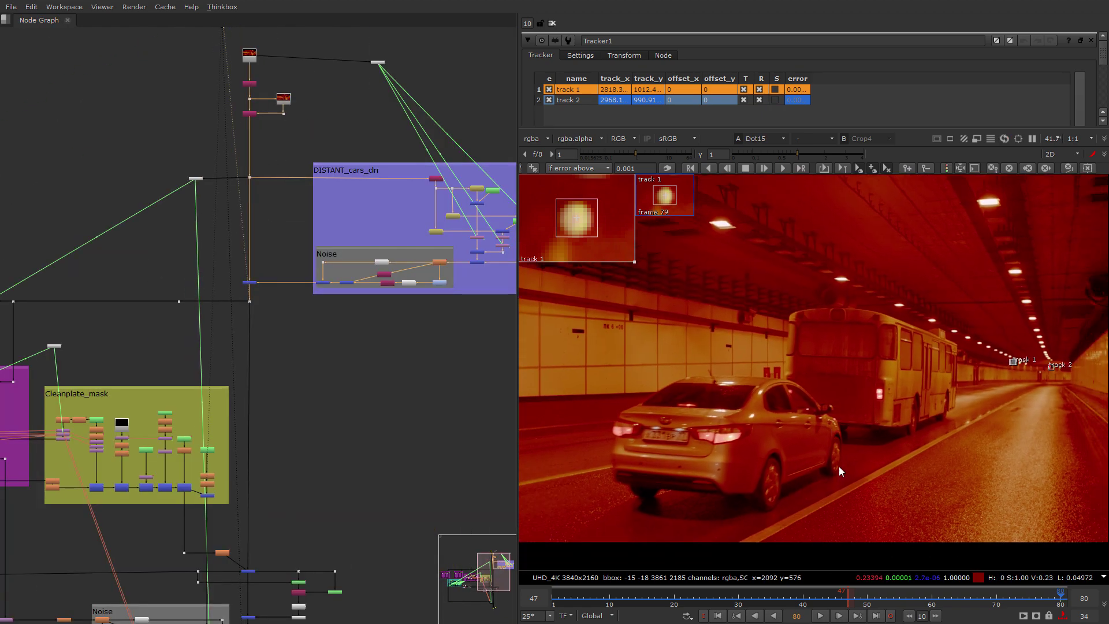
# Display the Merge48 output of the CLN_near group above SHDW and examine its clean patch
pyautogui.scroll(-3, 196, 407)
pyautogui.moveTo(210, 410); pyautogui.dragTo(462, 387, button='middle')
pyautogui.scroll(6, 272, 425)
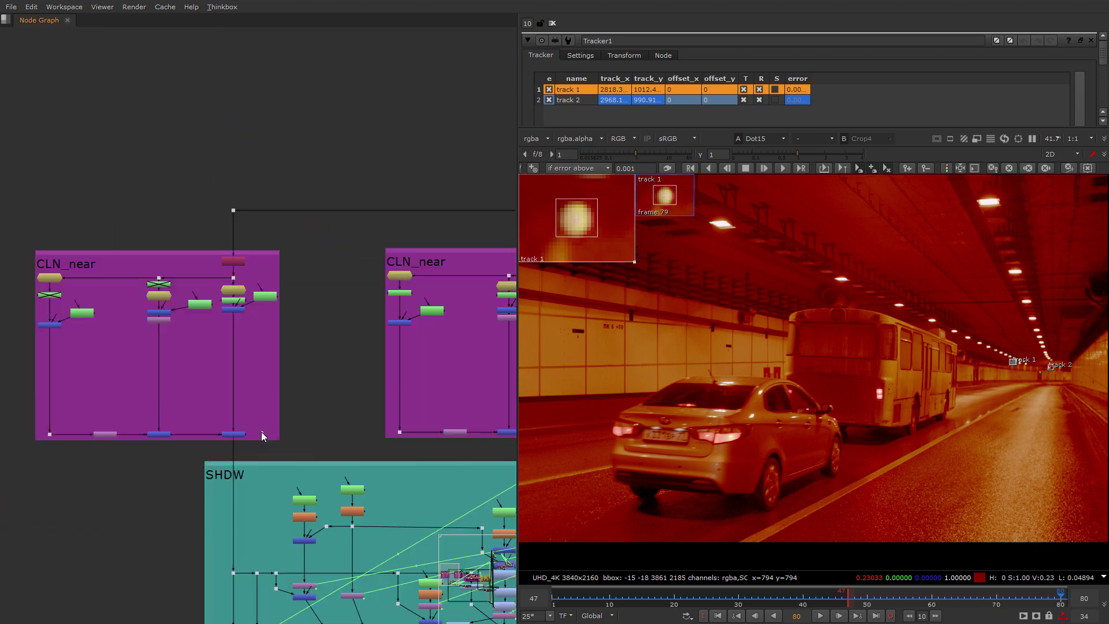
pyautogui.click(232, 434)
pyautogui.press('1')
pyautogui.moveTo(253, 505); pyautogui.dragTo(179, 330, button='middle')
pyautogui.scroll(-6, 620, 415)
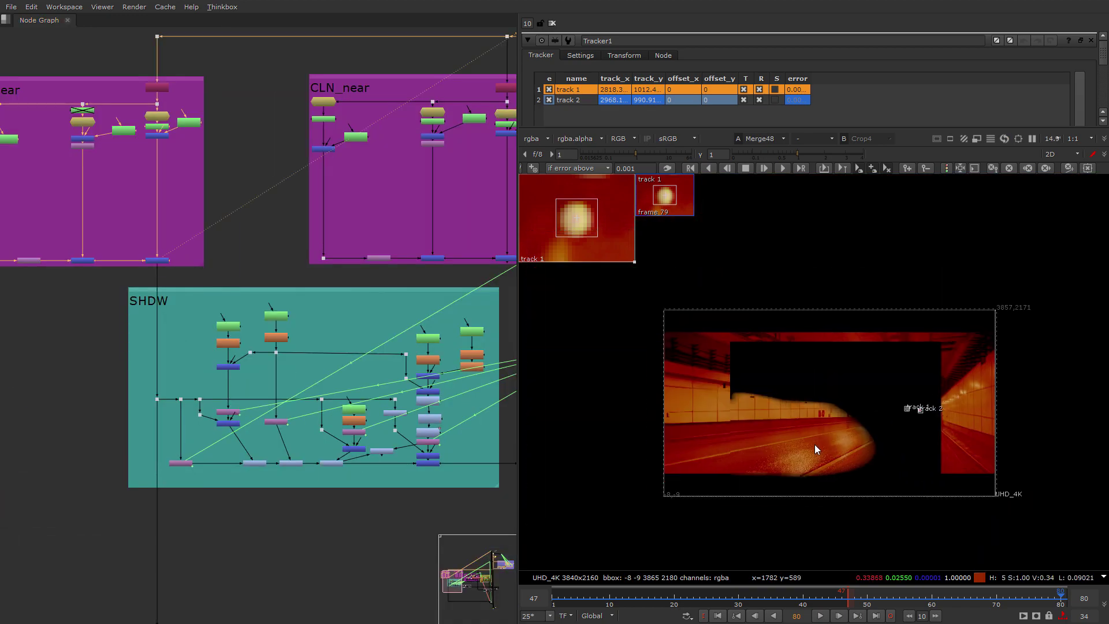
pyautogui.scroll(3, 793, 456)
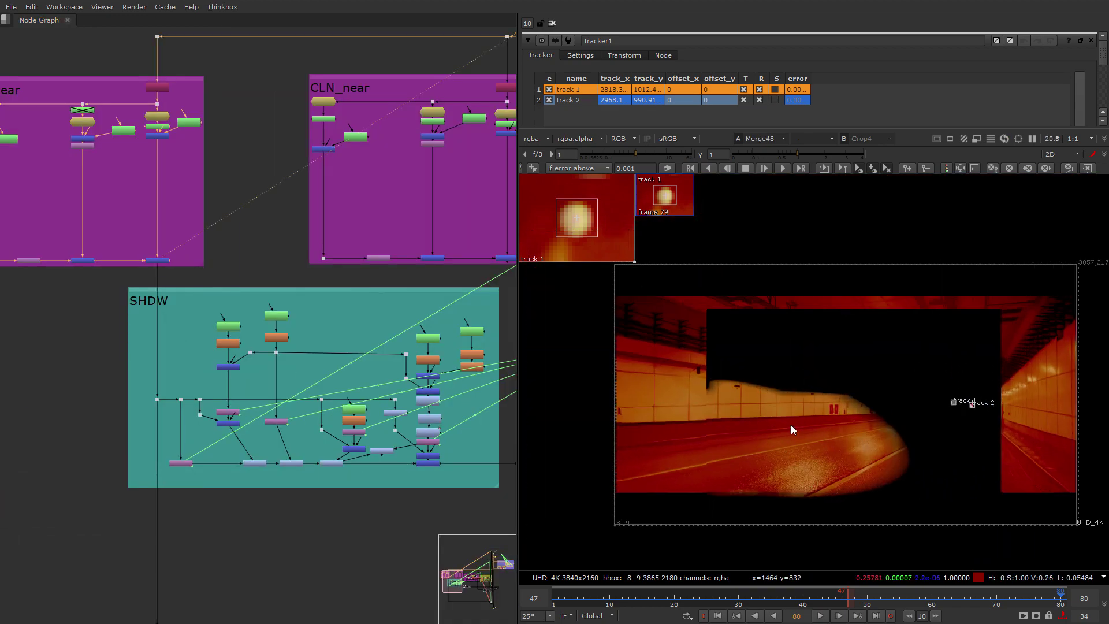
# Display the separate CLN_near patches from Merge44 and Merge46
pyautogui.moveTo(132, 107); pyautogui.dragTo(190, 275, button='middle')
pyautogui.scroll(5, 190, 275)
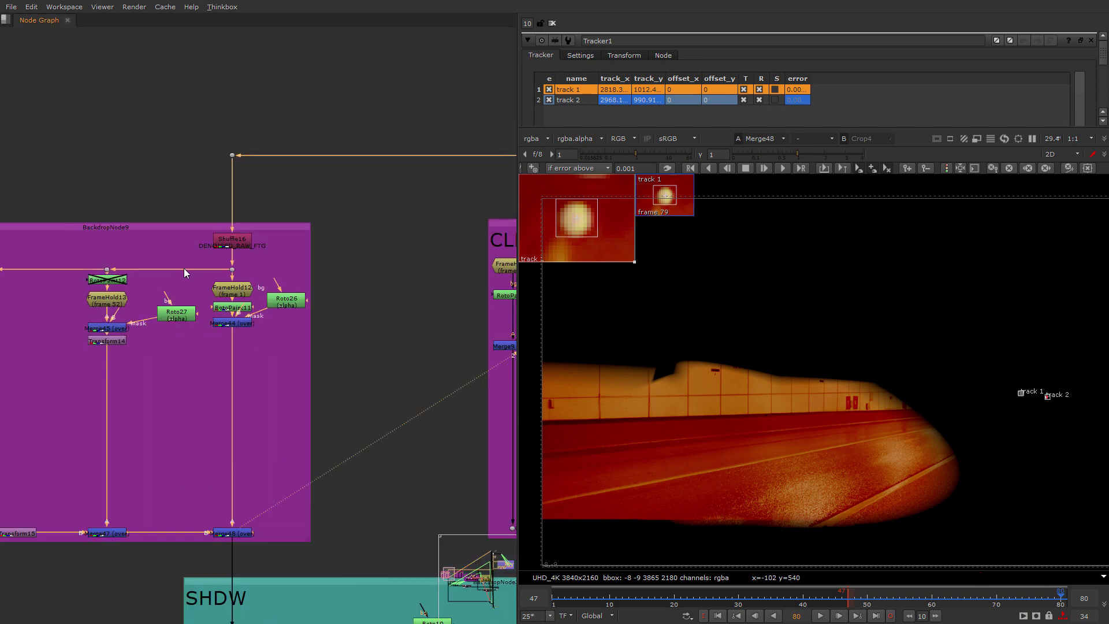
pyautogui.moveTo(260, 323); pyautogui.dragTo(334, 294, button='middle')
pyautogui.click(348, 327)
pyautogui.press('1')
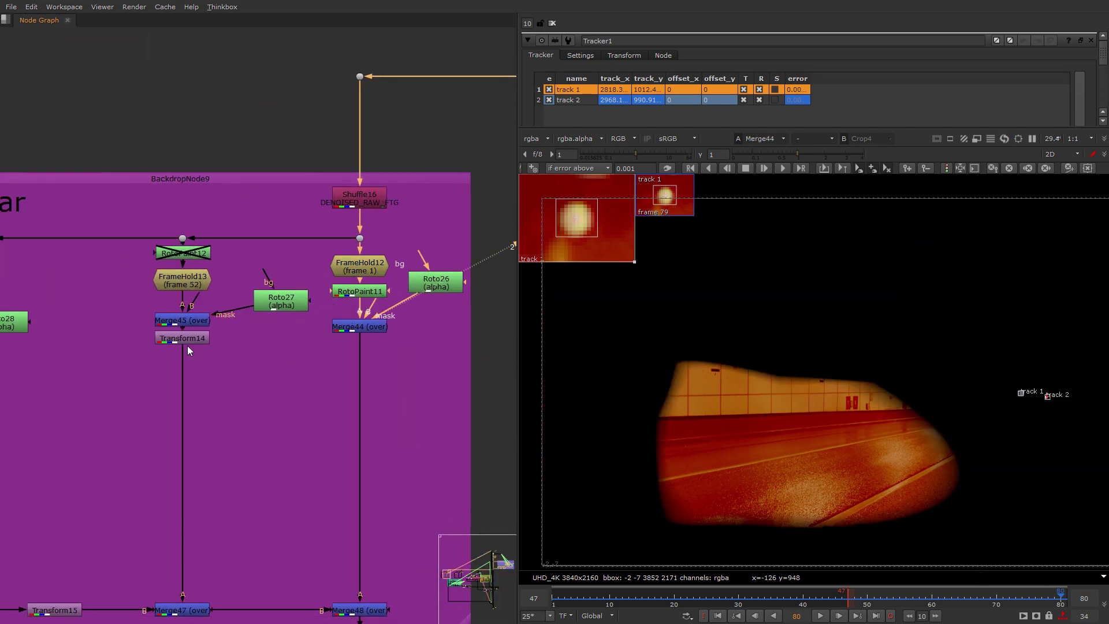
pyautogui.moveTo(141, 388); pyautogui.dragTo(261, 381, button='middle')
pyautogui.click(58, 345)
pyautogui.press('1')
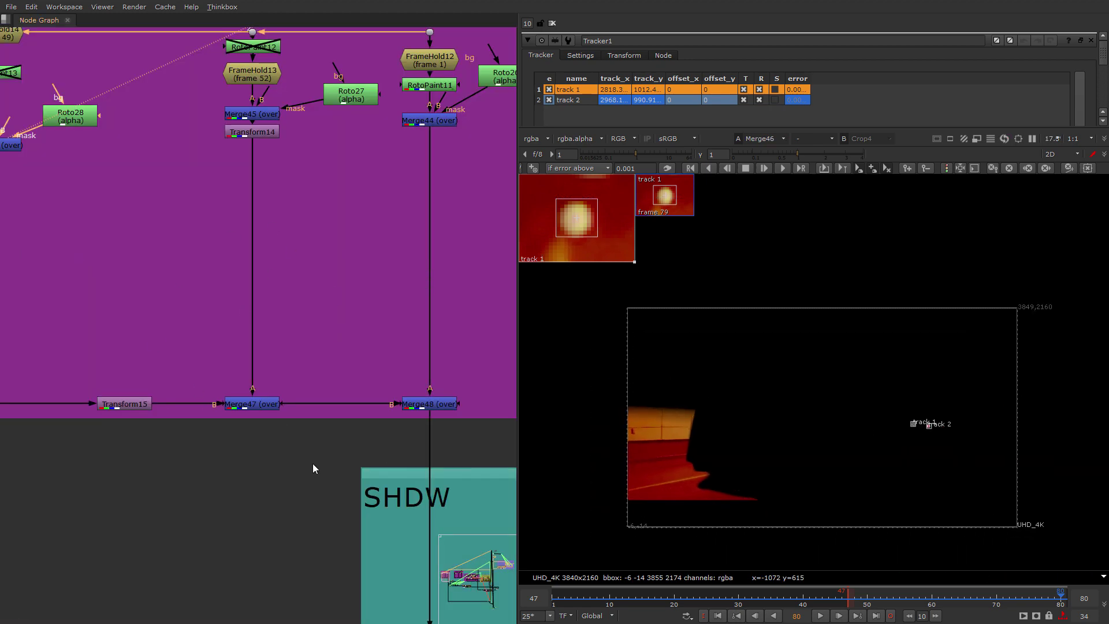
# Compare the combined Merge48 patch with the RotoPaint11 output in the CLN_near group
pyautogui.moveTo(313, 463); pyautogui.dragTo(310, 482, button='middle')
pyautogui.click(442, 422)
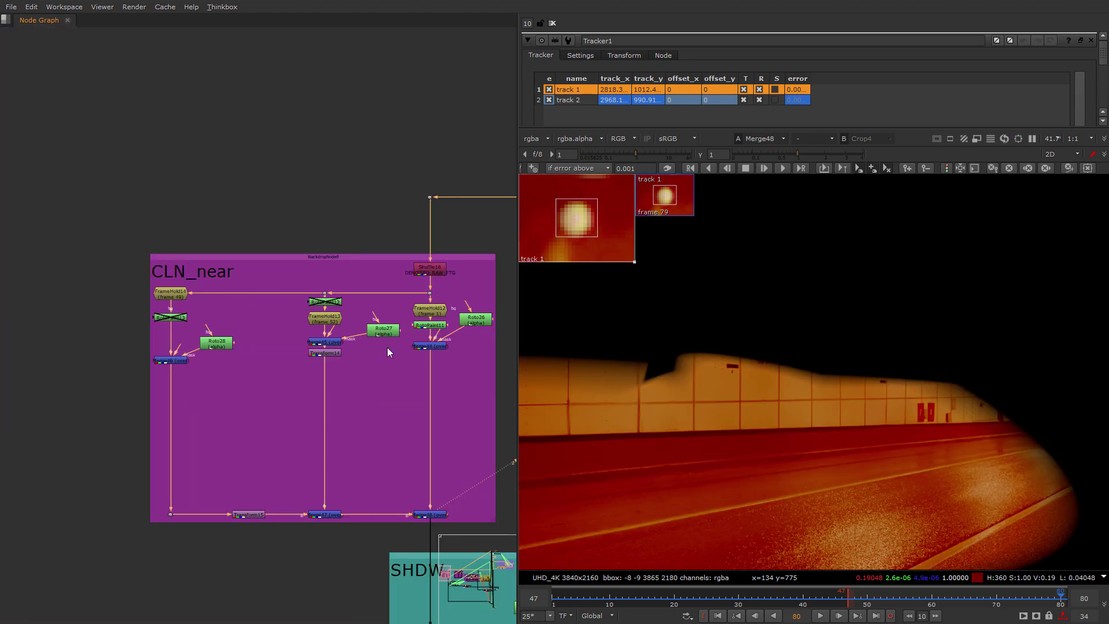
pyautogui.moveTo(387, 347); pyautogui.dragTo(333, 351, button='middle')
pyautogui.click(380, 328)
pyautogui.press('1')
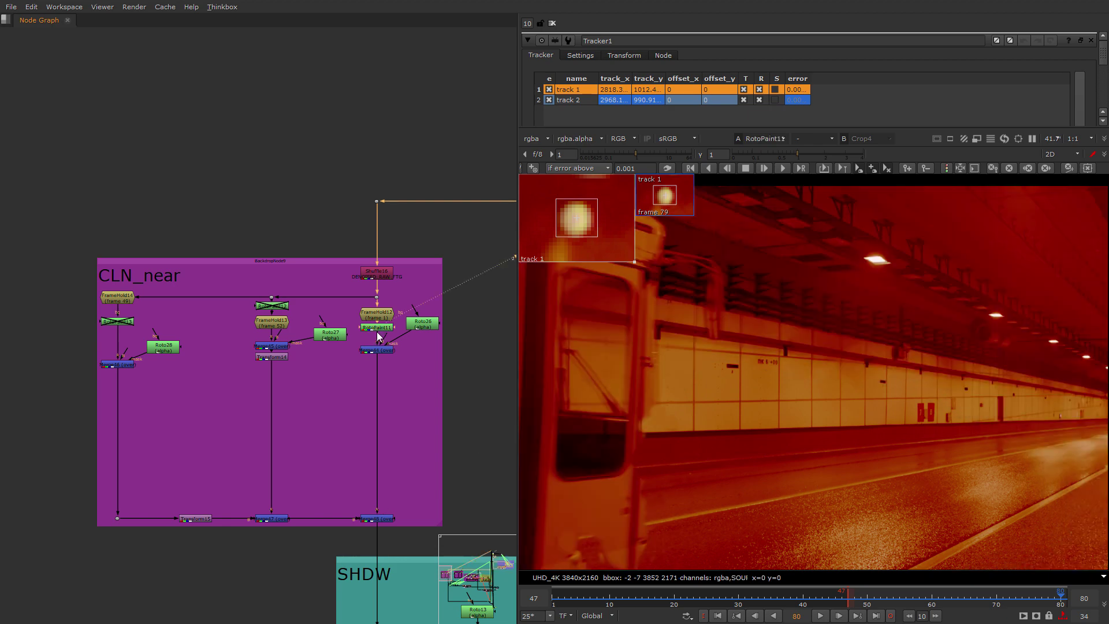
# Disable the nodes of the second CLN_near group and display Merge48 again
pyautogui.press('d')
pyautogui.moveTo(656, 522); pyautogui.dragTo(698, 423, button='middle')
pyautogui.moveTo(346, 523); pyautogui.dragTo(303, 373, button='middle')
pyautogui.scroll(3, 303, 373)
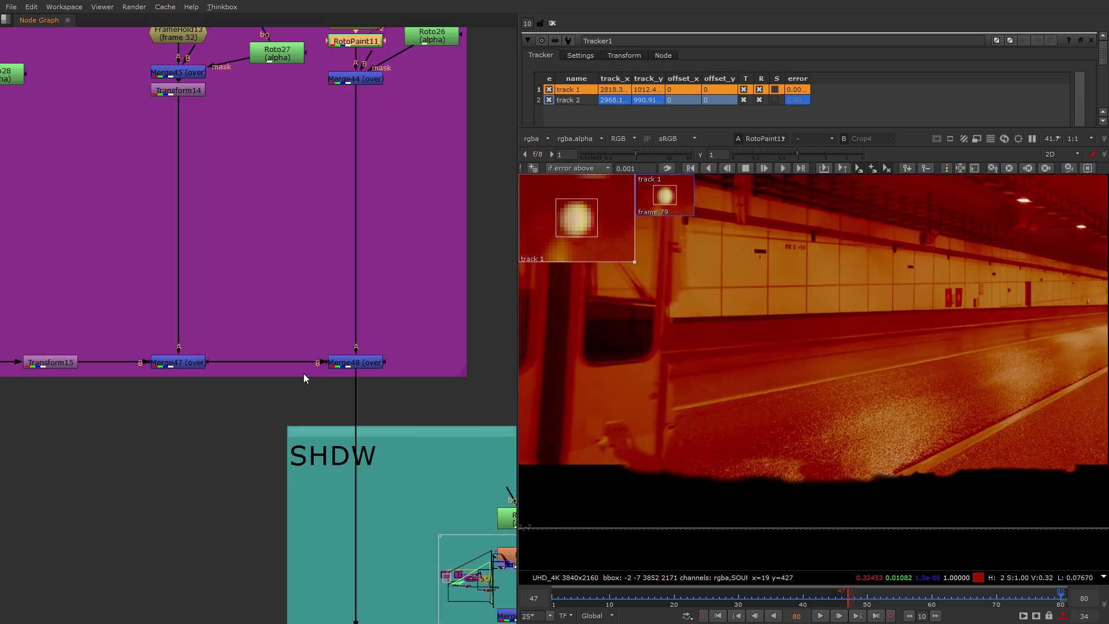
pyautogui.moveTo(170, 305); pyautogui.dragTo(124, 362)
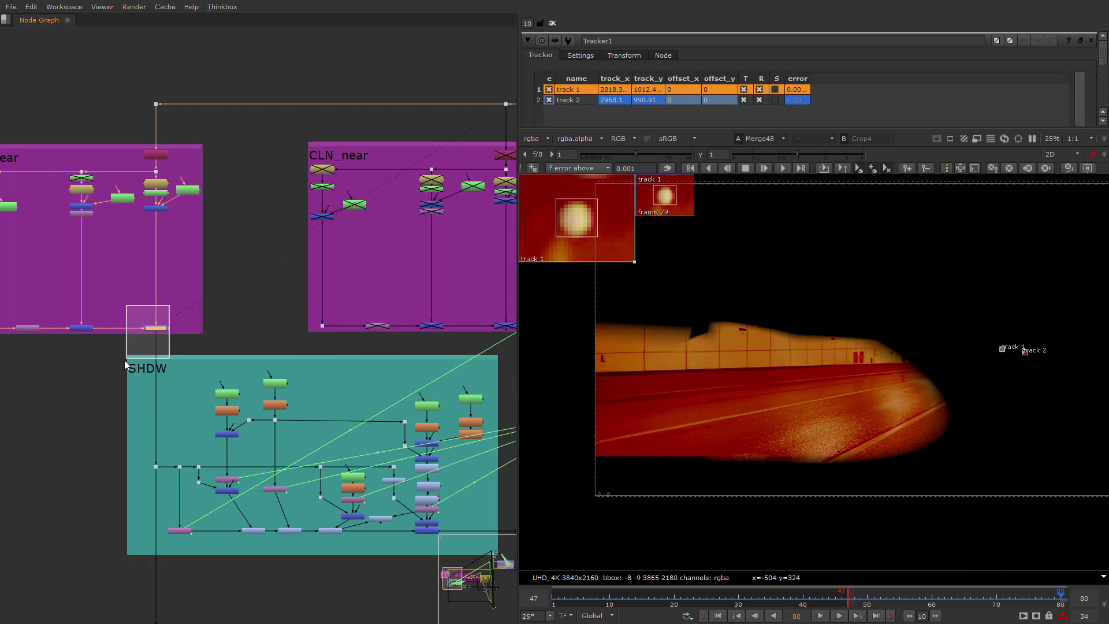
# Display the Transform_MatchMove12 output in the BUS group and examine its patch and the neighbouring branches
pyautogui.scroll(-1, 148, 440)
pyautogui.moveTo(147, 440); pyautogui.dragTo(161, 344, button='middle')
pyautogui.scroll(-3, 259, 439)
pyautogui.moveTo(258, 439); pyautogui.dragTo(116, 424, button='middle')
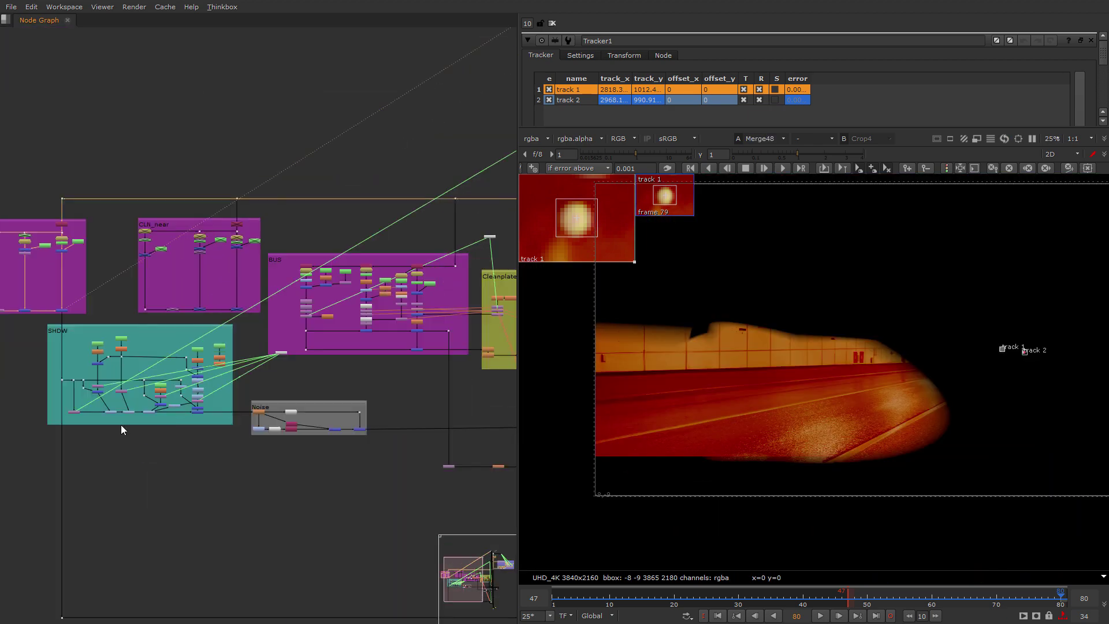
pyautogui.scroll(5, 427, 335)
pyautogui.moveTo(427, 336); pyautogui.dragTo(354, 386, button='middle')
pyautogui.scroll(-2, 353, 386)
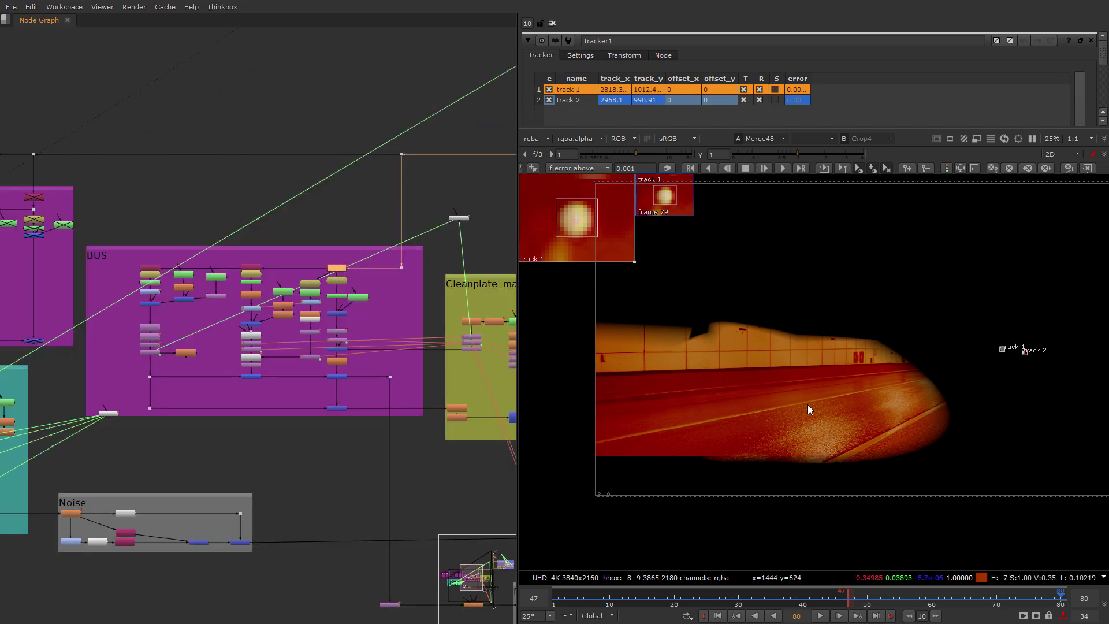
pyautogui.scroll(2, 297, 394)
pyautogui.moveTo(342, 253); pyautogui.dragTo(324, 301, button='middle')
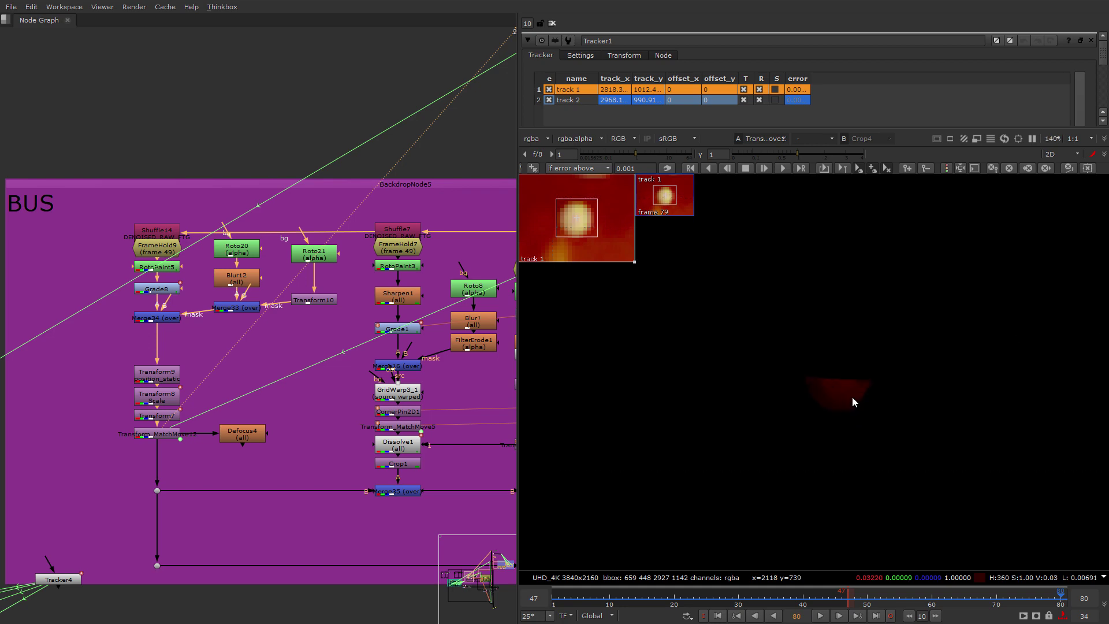
pyautogui.scroll(2, 841, 374)
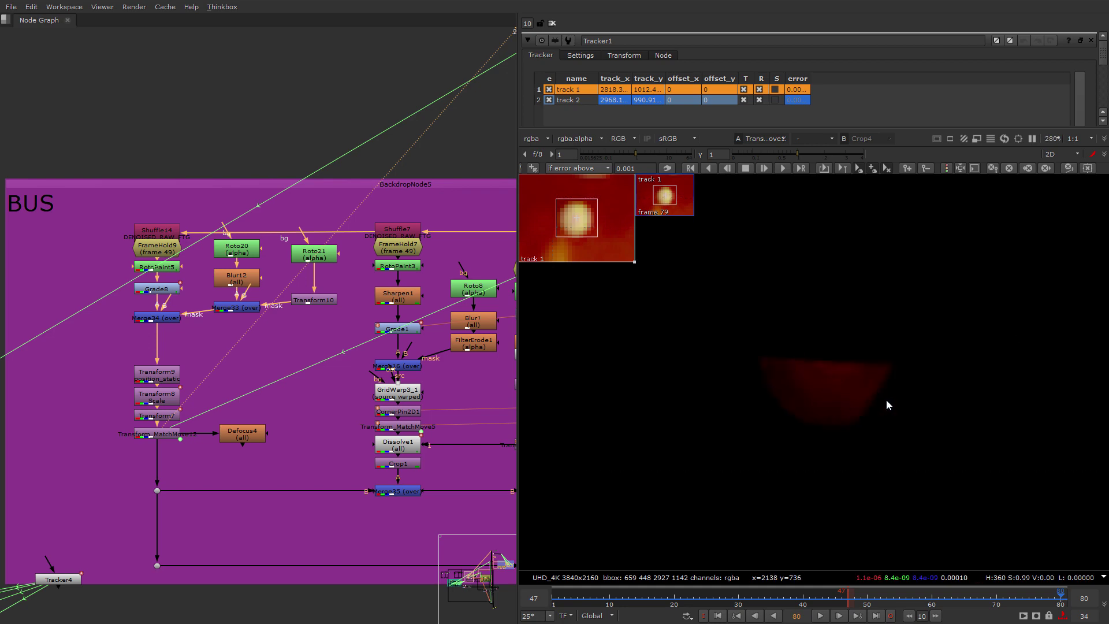
pyautogui.moveTo(244, 485); pyautogui.dragTo(60, 477, button='middle')
pyautogui.scroll(-3, 59, 477)
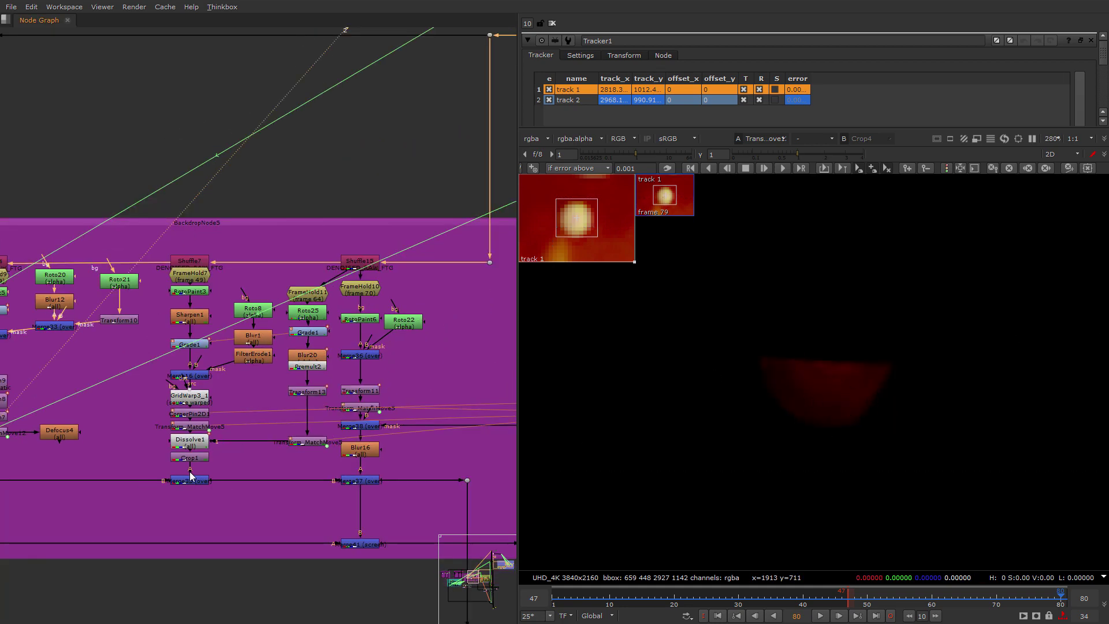
# Open Tracker3 above the Cleanplate_mask group and examine its track 2 and track 3 paths over the bus footage
pyautogui.moveTo(388, 286); pyautogui.dragTo(331, 352, button='middle')
pyautogui.doubleClick(388, 323)
pyautogui.scroll(-7, 796, 465)
pyautogui.moveTo(798, 476); pyautogui.dragTo(777, 480, button='middle')
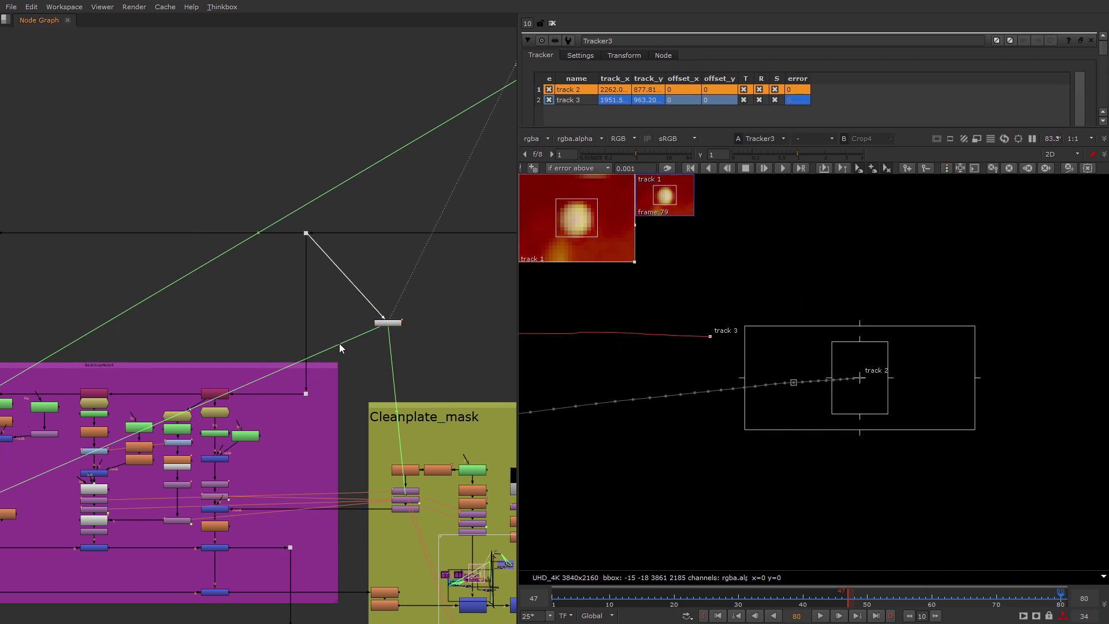
pyautogui.scroll(2, 808, 459)
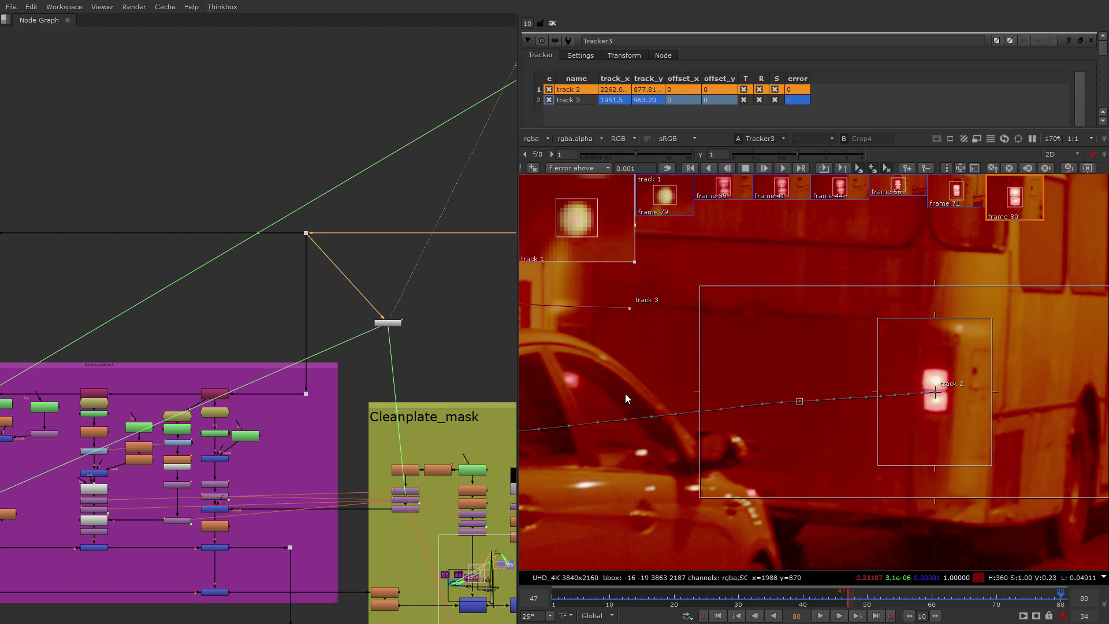
pyautogui.scroll(-3, 496, 377)
pyautogui.scroll(6, 230, 459)
# Nudge the Transform8 Scale node within the first branch of the BUS group
pyautogui.click(206, 383)
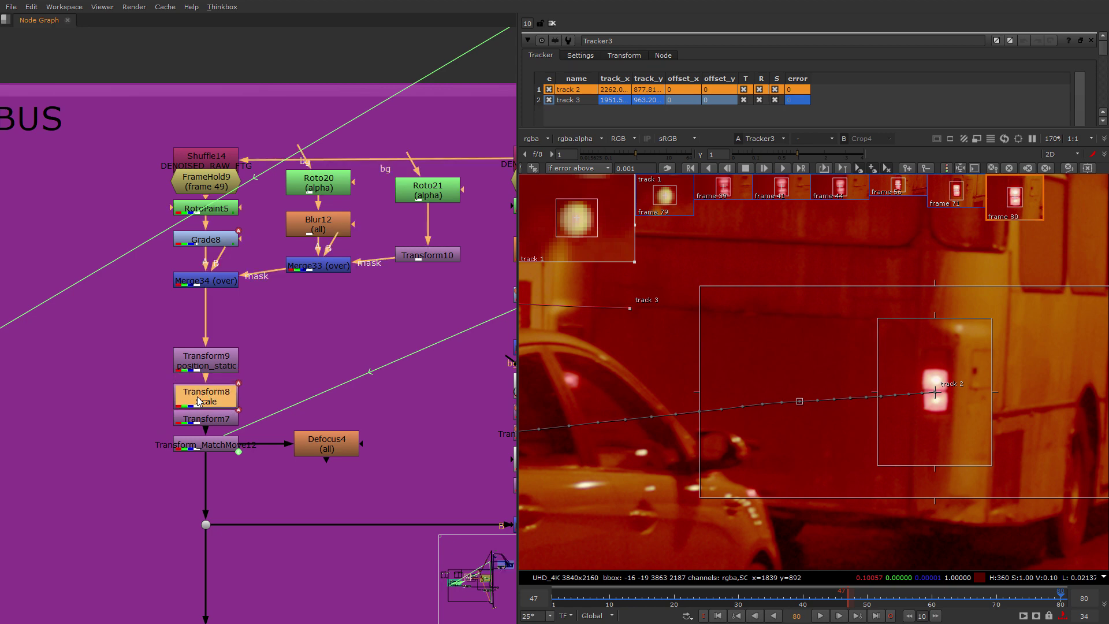
pyautogui.scroll(2, 211, 386)
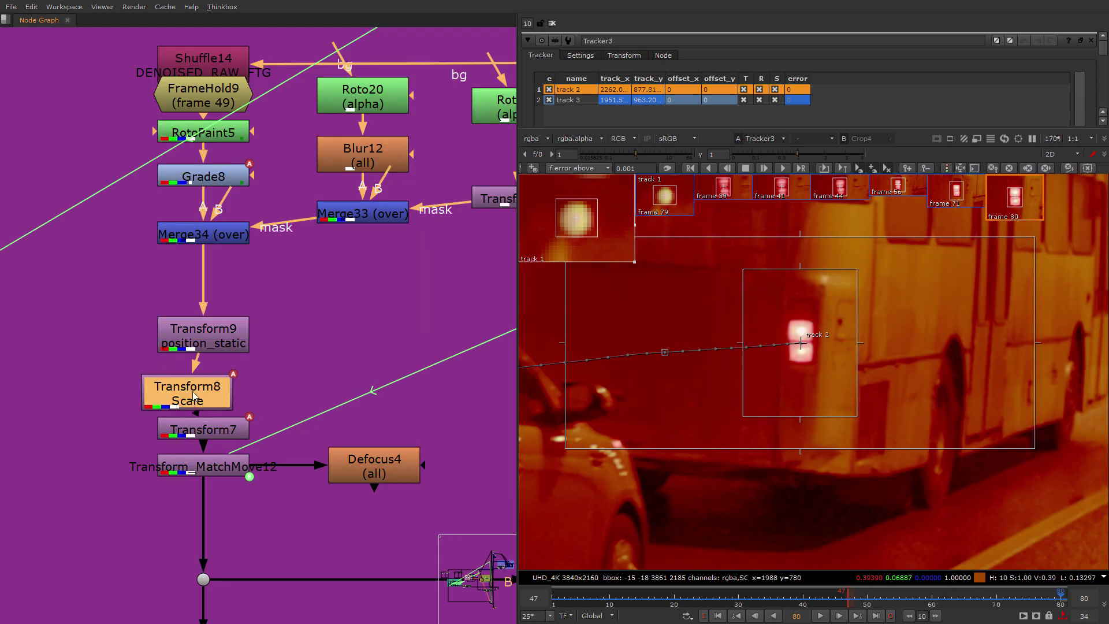
pyautogui.moveTo(197, 396); pyautogui.dragTo(221, 387)
pyautogui.click(164, 438)
# Display the Merge35 output of the BUS group and close the Tracker3 and Tracker1 properties
pyautogui.scroll(-5, 260, 464)
pyautogui.moveTo(349, 504); pyautogui.dragTo(153, 417, button='middle')
pyautogui.click(258, 433)
pyautogui.press('1')
pyautogui.moveTo(636, 460); pyautogui.dragTo(807, 463, button='middle')
pyautogui.scroll(-5, 781, 483)
pyautogui.click(1091, 41)
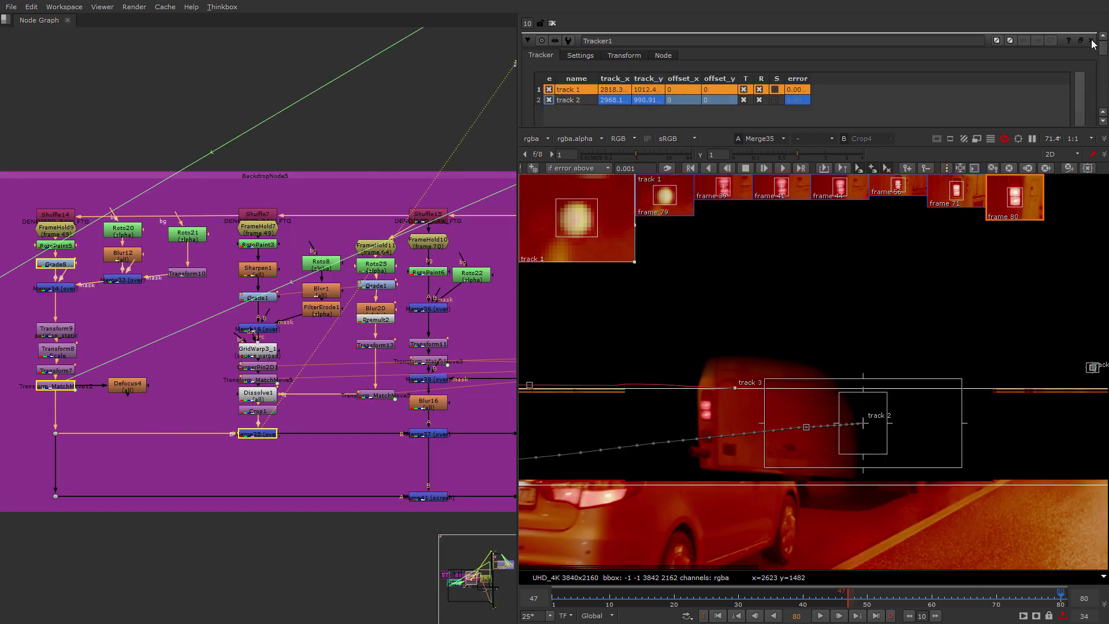
pyautogui.click(1091, 41)
# Compare the RotoPaint3 output with the FrameHold7 frame in the BUS group's middle branch
pyautogui.scroll(5, 254, 243)
pyautogui.click(275, 355)
pyautogui.press('2')
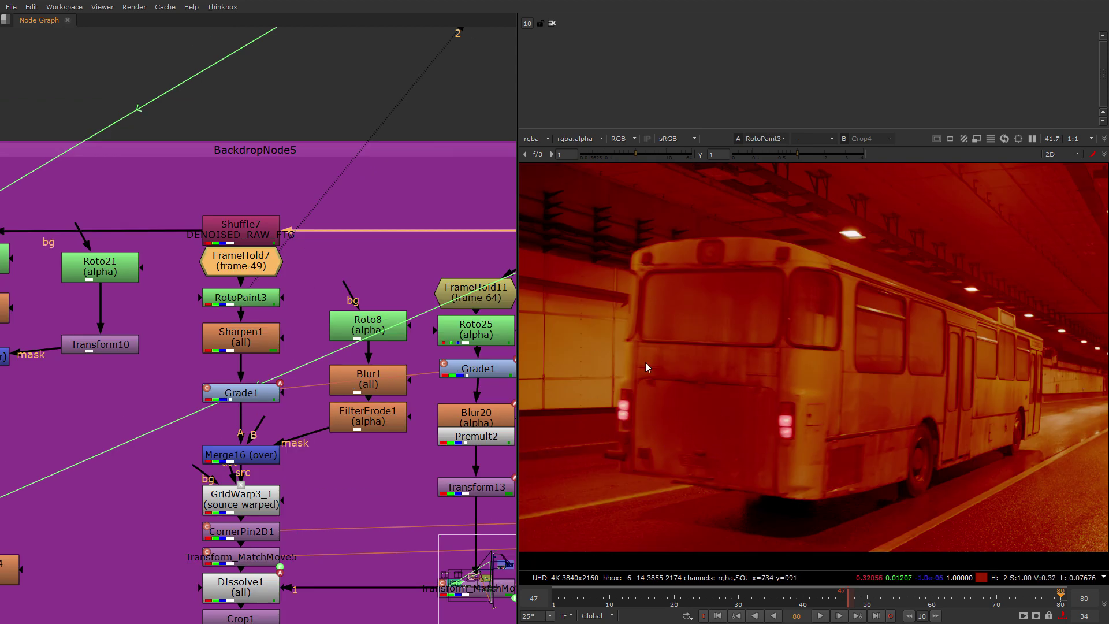
pyautogui.scroll(2, 645, 361)
pyautogui.press('2')
pyautogui.scroll(-3, 767, 455)
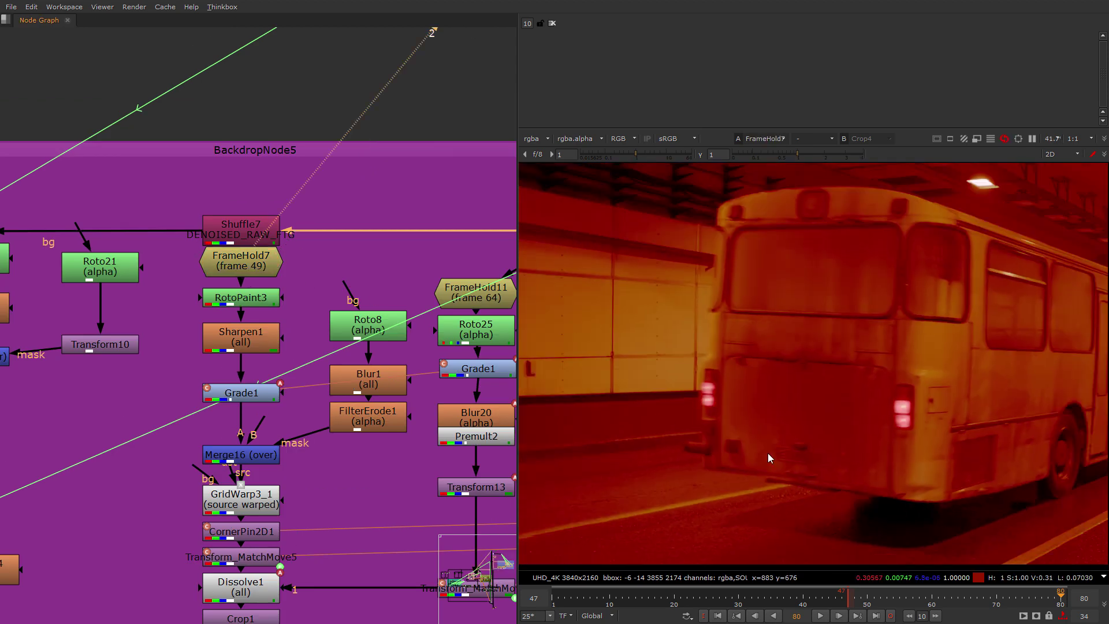
# Display the Sharpen1 output and examine the bus tail lights
pyautogui.click(252, 306)
pyautogui.press('Down')
pyautogui.press('2')
pyautogui.scroll(4, 698, 396)
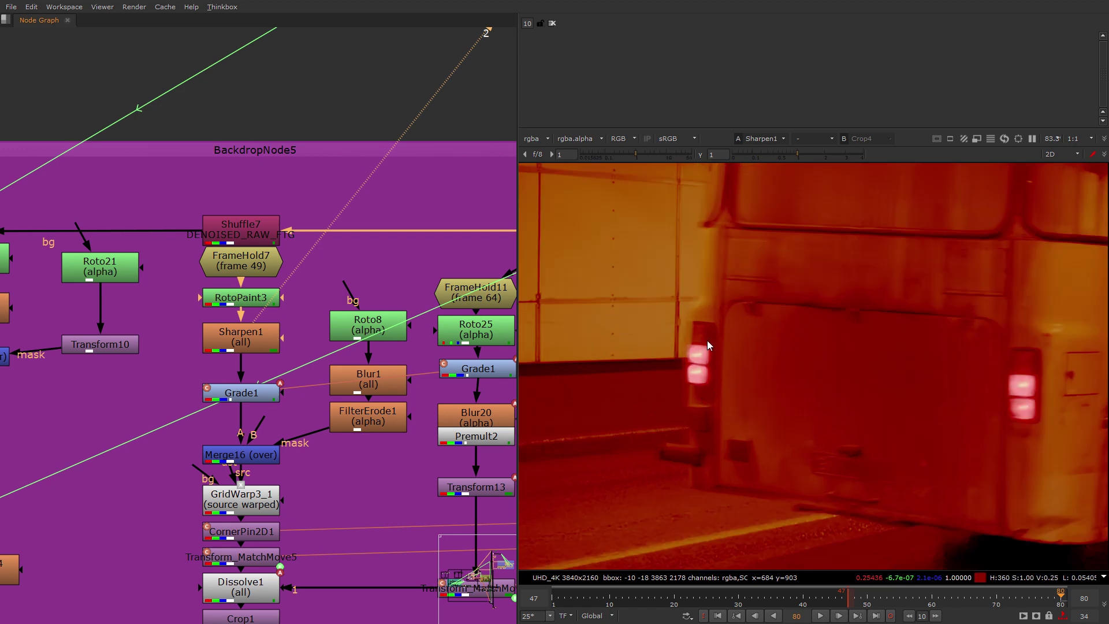
# Display the Grade1 output and the masked Merge16 patch of the bus rear
pyautogui.click(248, 393)
pyautogui.press('2')
pyautogui.moveTo(256, 450); pyautogui.dragTo(252, 352, button='middle')
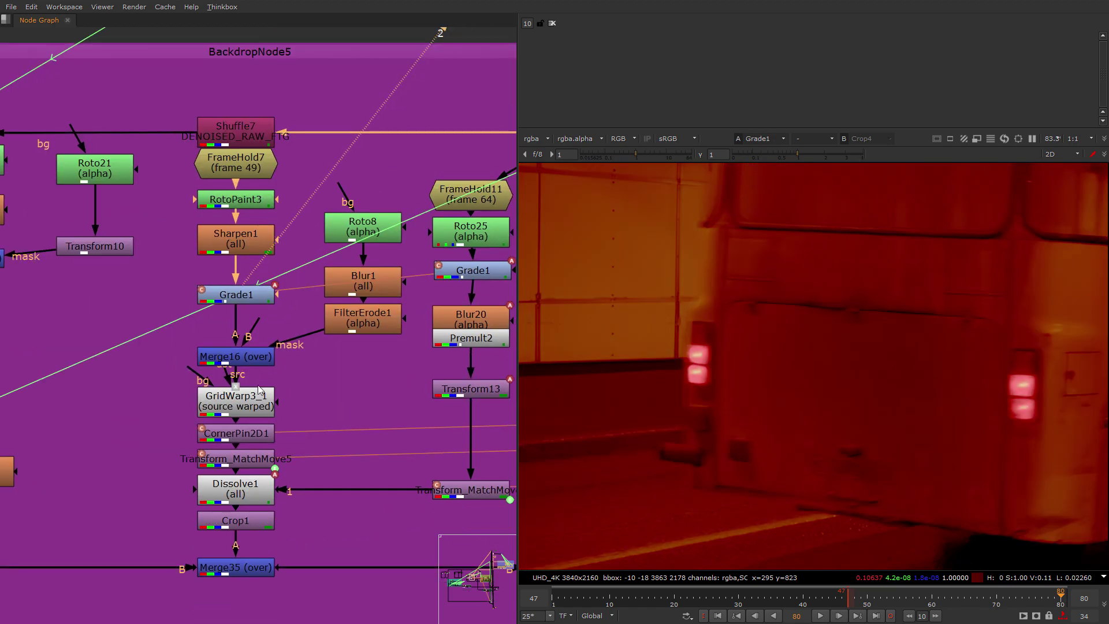
pyautogui.click(246, 356)
pyautogui.press('2')
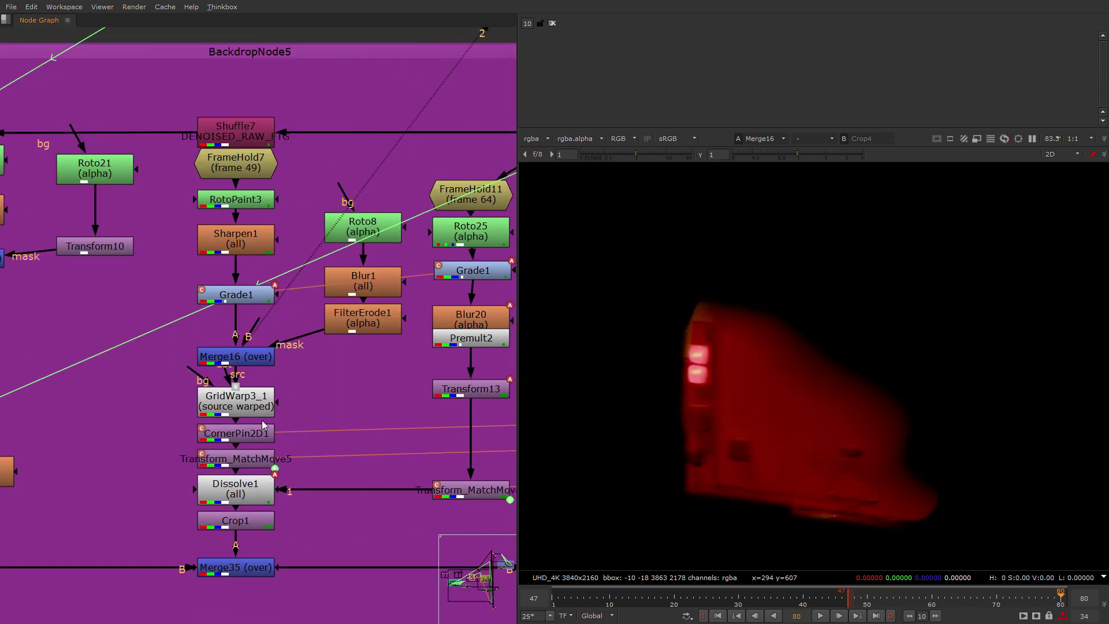
# Display the CornerPin2D1 and Transform_MatchMove5 outputs, and examine the warped patch with the GridWarp3_1 grid shown
pyautogui.press('Down')
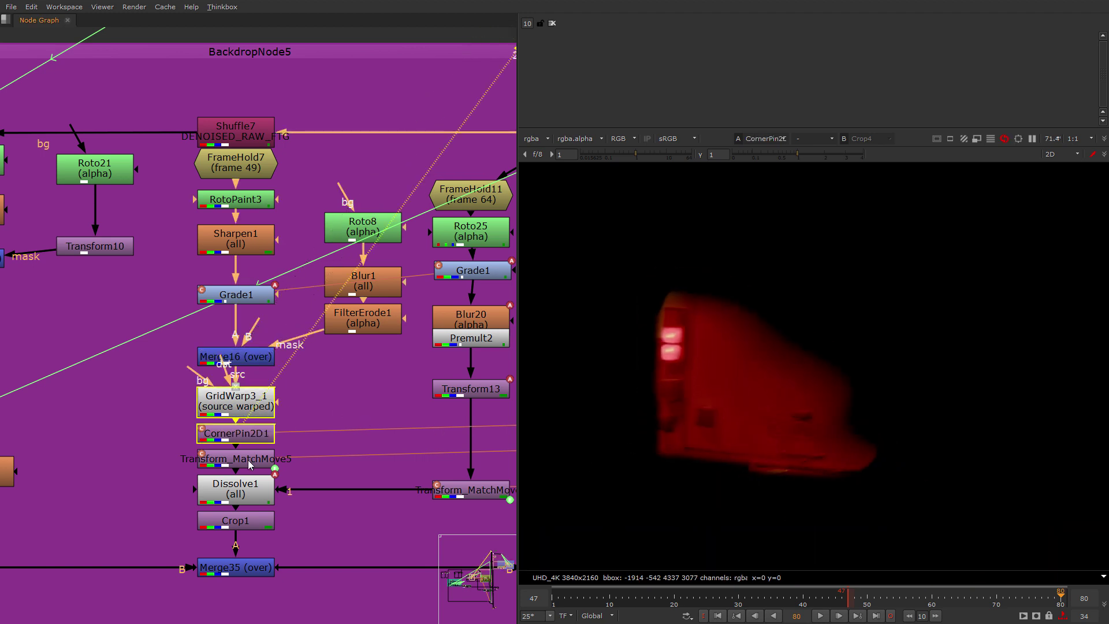
pyautogui.click(247, 438)
pyautogui.press('2')
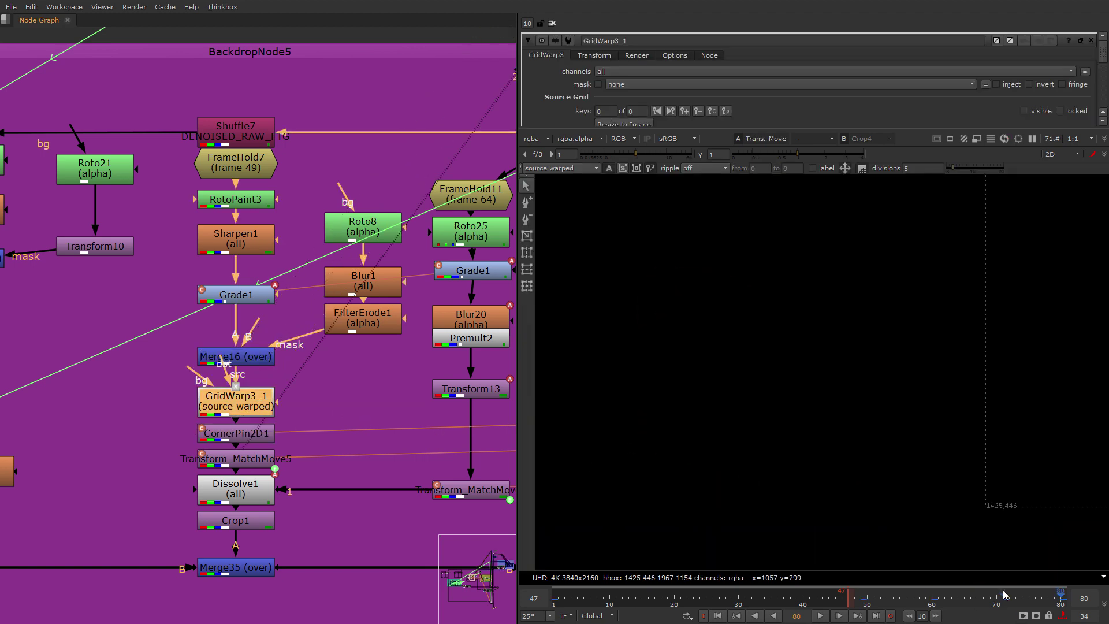
pyautogui.moveTo(1008, 511); pyautogui.dragTo(709, 498, button='middle')
pyautogui.scroll(-5, 709, 498)
pyautogui.scroll(4, 837, 420)
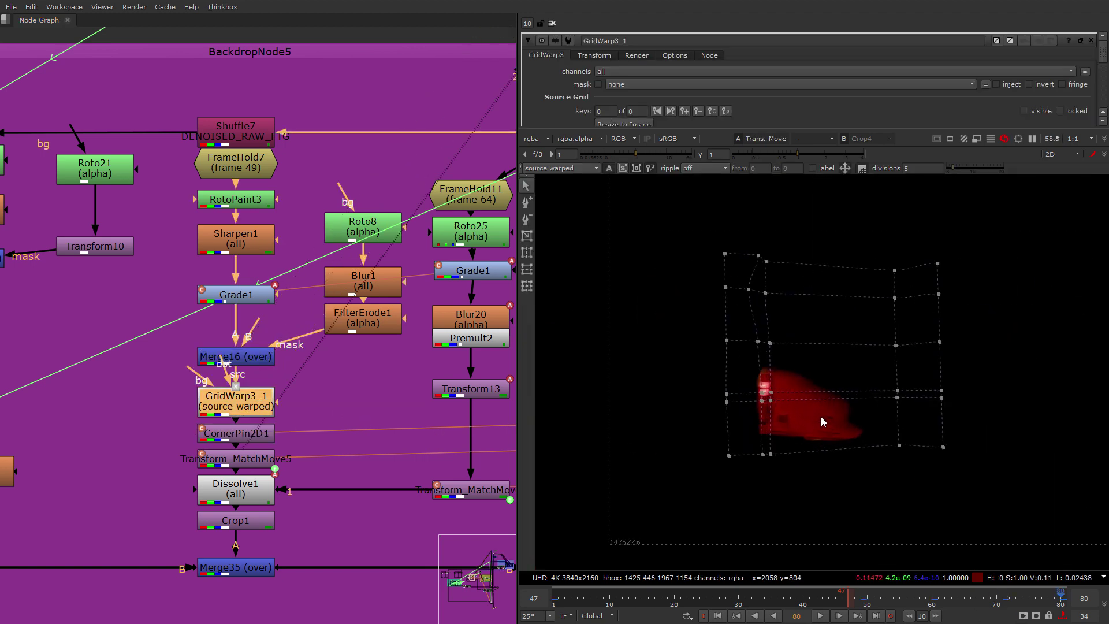
pyautogui.moveTo(248, 468); pyautogui.dragTo(227, 386, button='middle')
pyautogui.scroll(2, 214, 347)
pyautogui.scroll(-5, 226, 381)
pyautogui.scroll(4, 224, 273)
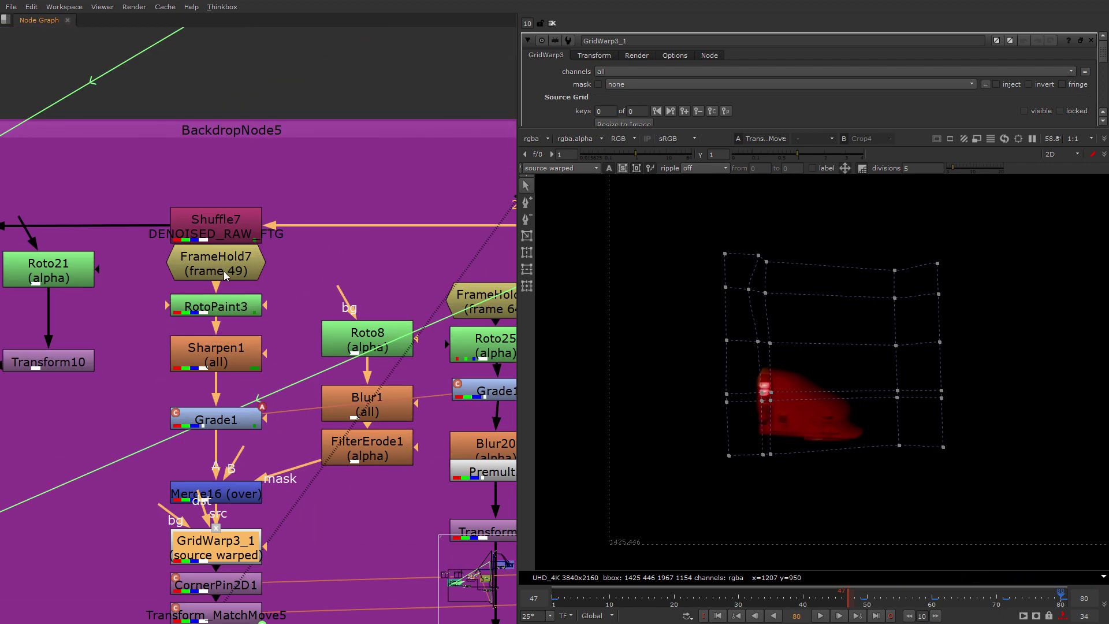
# Display the FrameHold7 bus frame beneath the GridWarp3_1 grid
pyautogui.click(223, 274)
pyautogui.press('2')
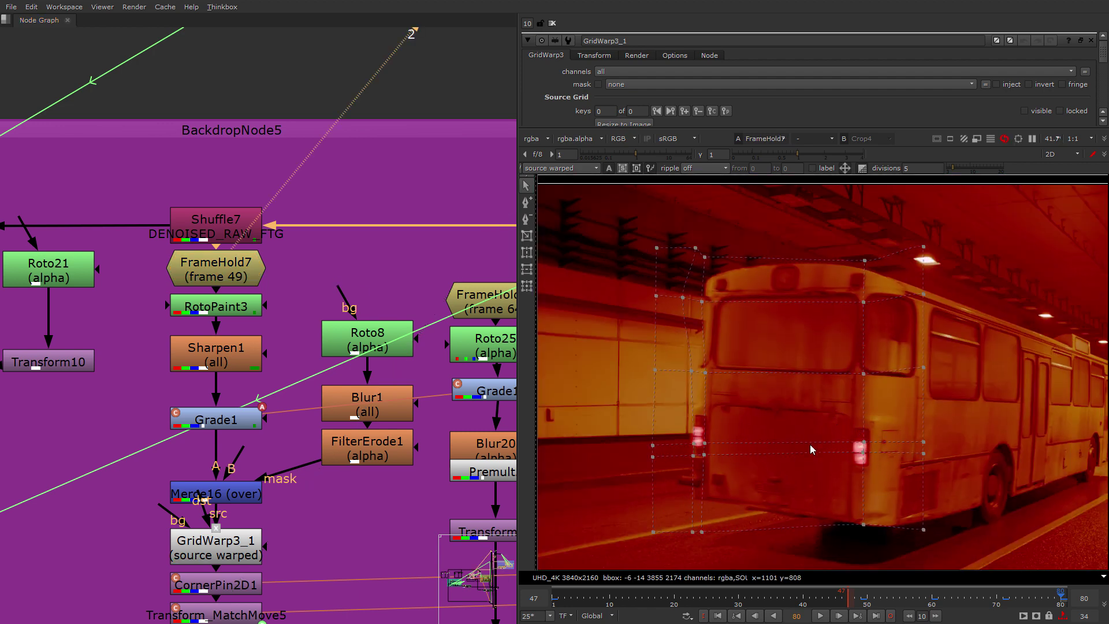
pyautogui.scroll(-2, 301, 340)
# Display the original Read4 footage to review the bus behind the passing car
pyautogui.moveTo(301, 340); pyautogui.dragTo(151, 429, button='middle')
pyautogui.scroll(-5, 174, 424)
pyautogui.moveTo(438, 350); pyautogui.dragTo(189, 103, button='middle')
pyautogui.scroll(-3, 329, 421)
pyautogui.moveTo(329, 421); pyautogui.dragTo(203, 137, button='middle')
pyautogui.scroll(2, 341, 531)
pyautogui.scroll(-2, 342, 539)
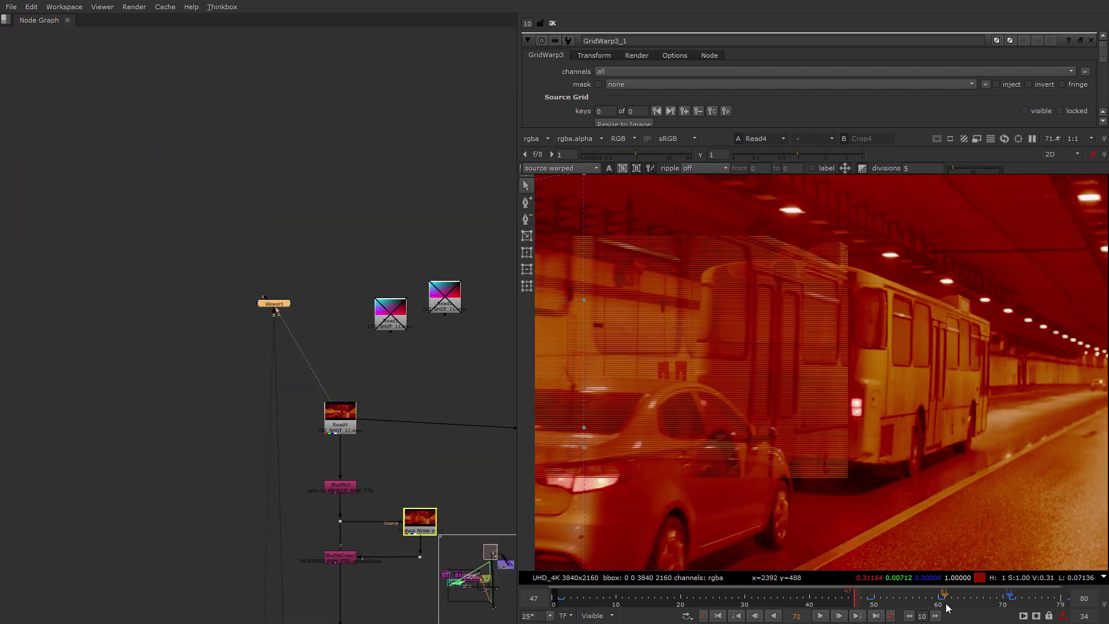
# Scrub the Read4 footage to frame 68, and display the Merge37 bus rear at frame 80
pyautogui.click(945, 607)
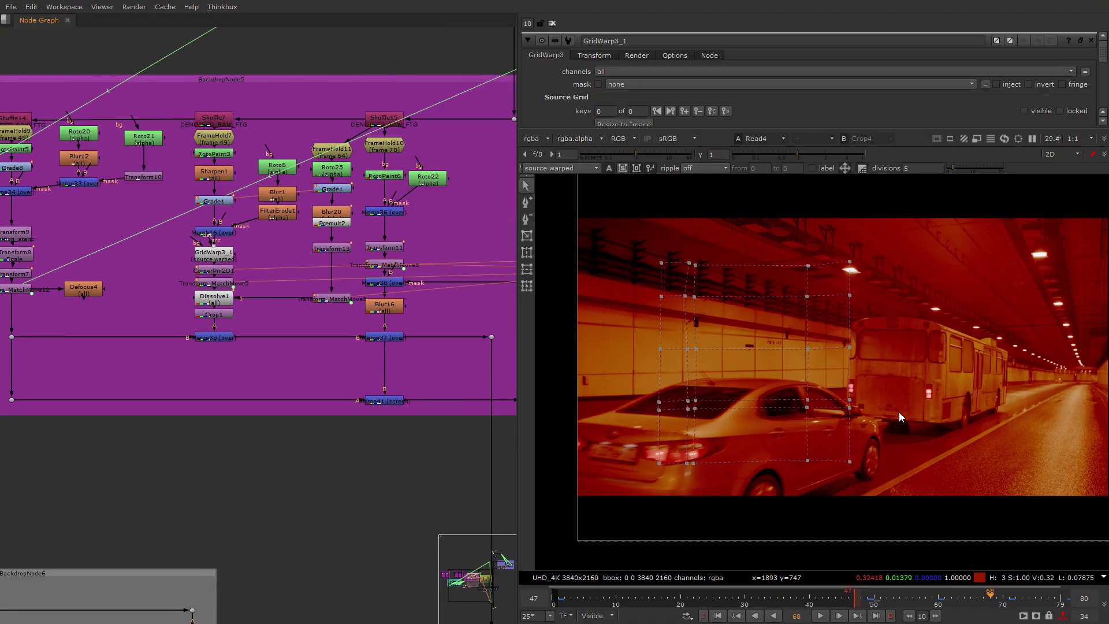
pyautogui.scroll(-6, 346, 438)
pyautogui.scroll(8, 315, 370)
pyautogui.moveTo(353, 475); pyautogui.dragTo(358, 475)
pyautogui.click(359, 538)
pyautogui.scroll(-5, 364, 537)
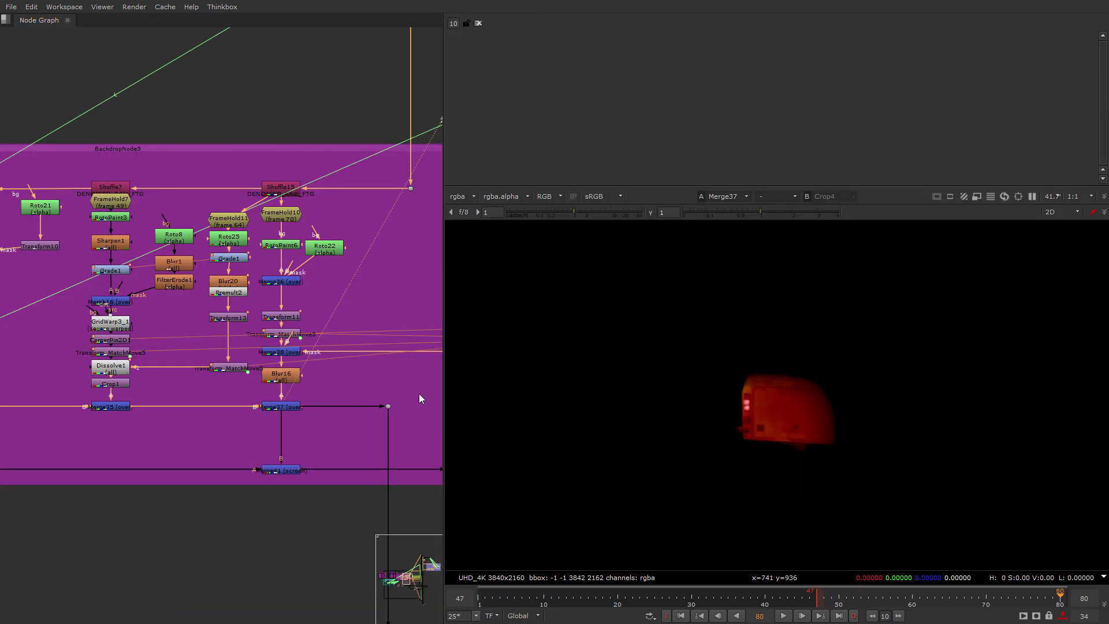
# Display the Transform_MatchMove5 patch feeding Merge38, and the combined Merge37 output of the bus rear
pyautogui.scroll(4, 254, 346)
pyautogui.moveTo(317, 325); pyautogui.dragTo(250, 345, button='middle')
pyautogui.click(247, 345)
pyautogui.press('2')
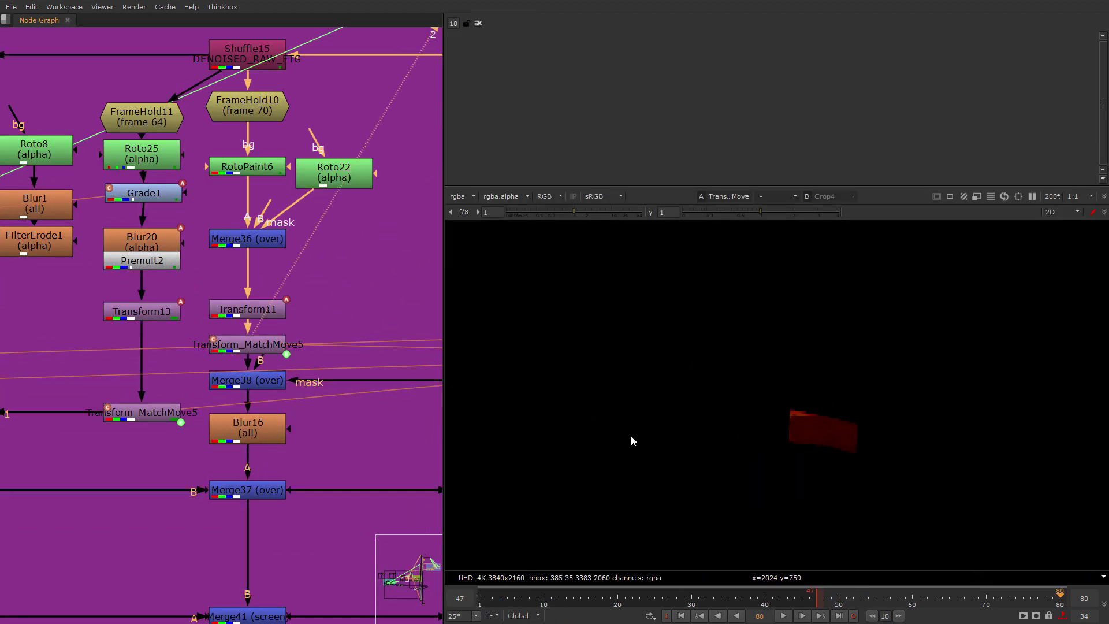
pyautogui.click(246, 425)
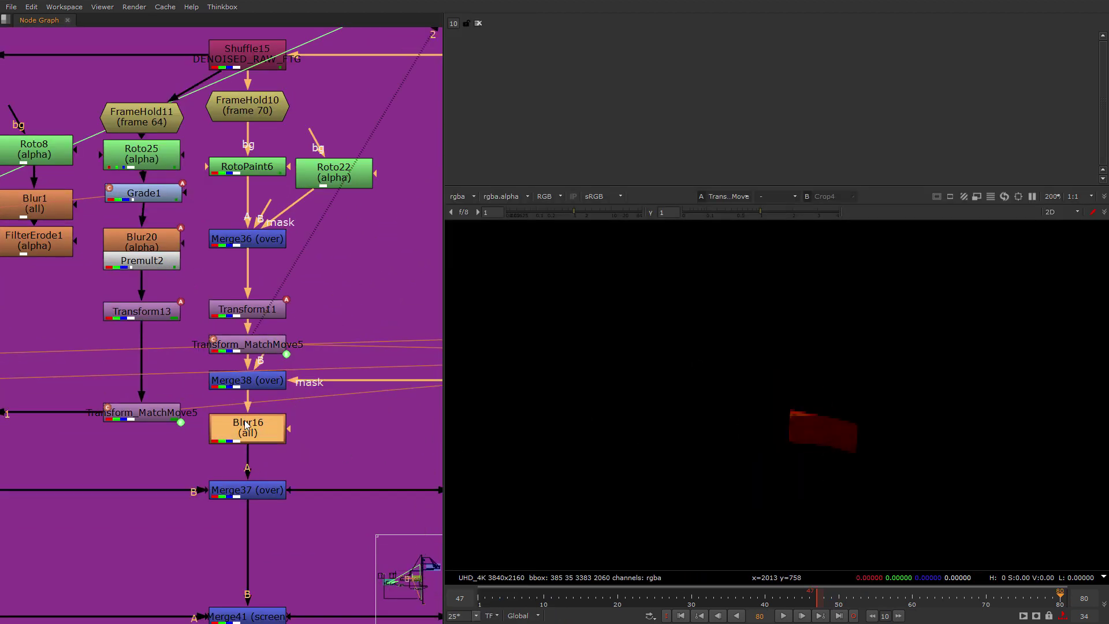
pyautogui.click(269, 491)
pyautogui.press('1')
pyautogui.scroll(-3, 768, 440)
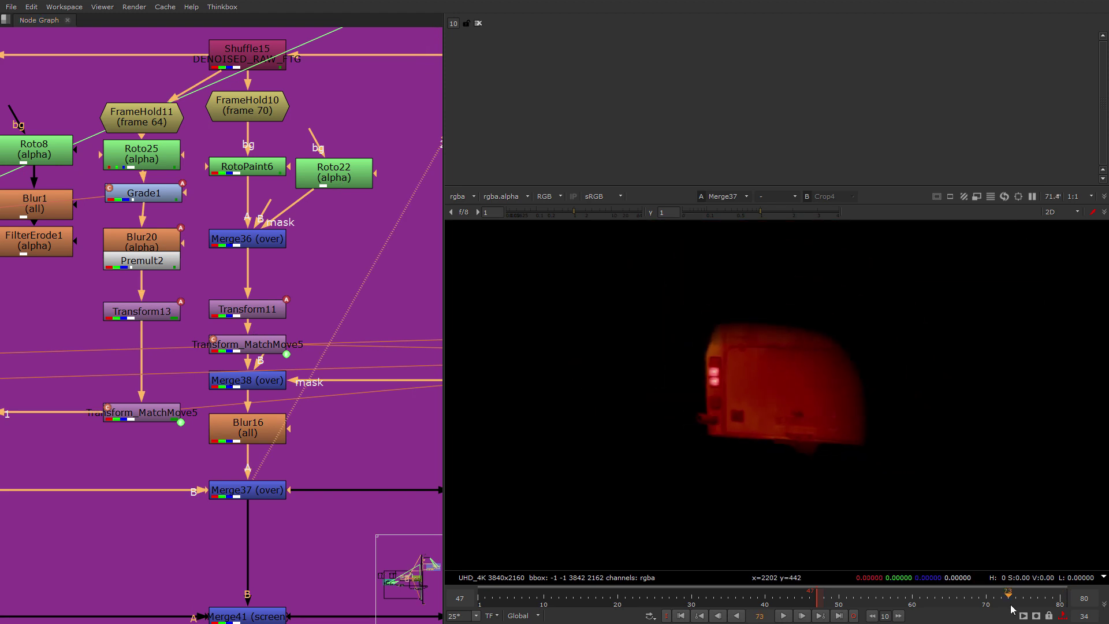
# Scrub the timeline to frame 77 to review the Merge37 bus patch in motion
pyautogui.click(870, 600)
pyautogui.press('f')
pyautogui.click(1044, 600)
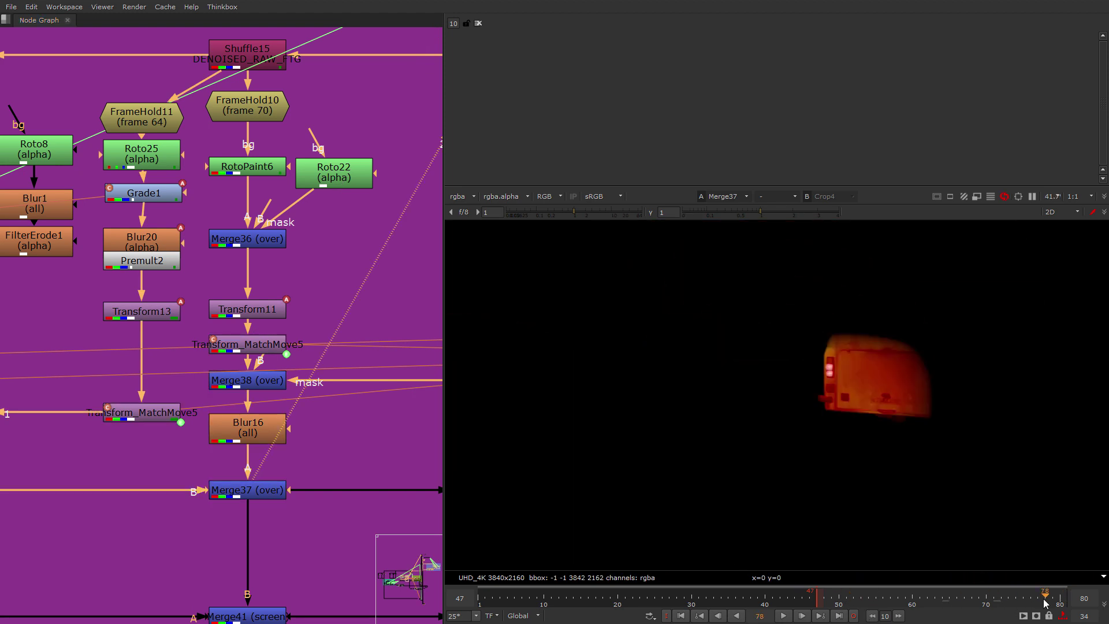
pyautogui.scroll(-8, 157, 454)
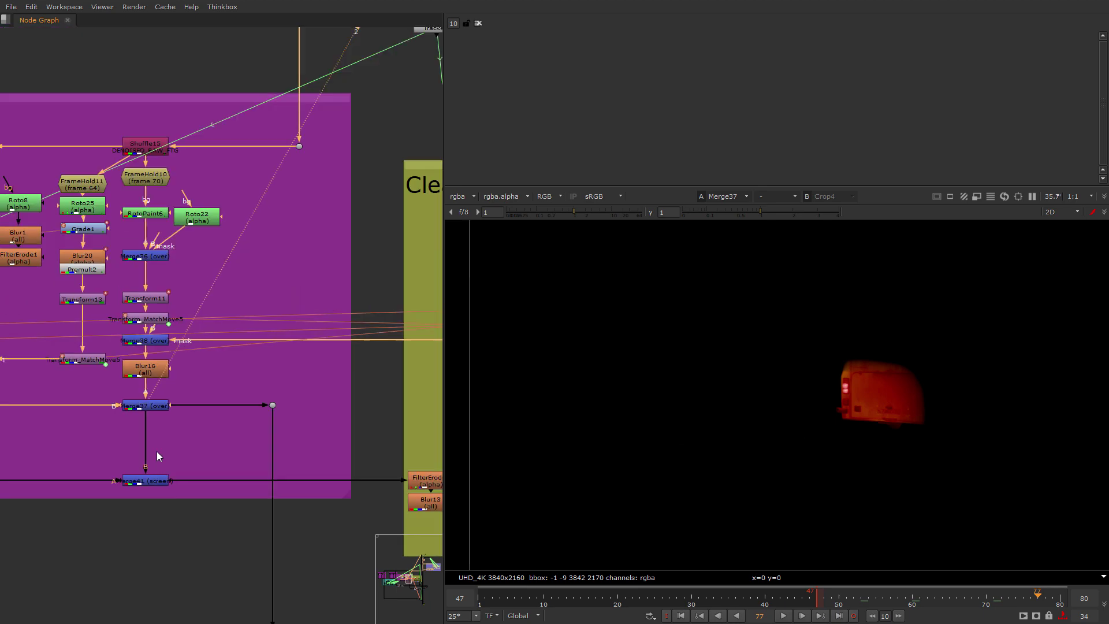
# Display the alpha channel of Merge31 at the end of the Cleanplate_mask group
pyautogui.scroll(5, 356, 465)
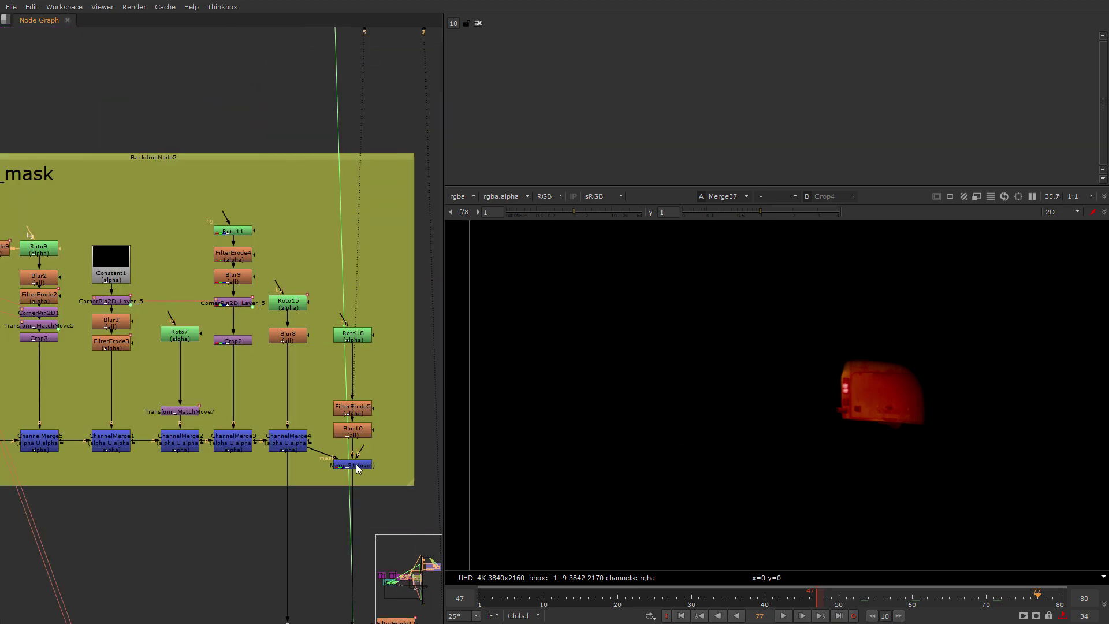
pyautogui.click(357, 465)
pyautogui.press('1')
pyautogui.moveTo(159, 474); pyautogui.dragTo(260, 415, button='middle')
pyautogui.scroll(-3, 204, 455)
pyautogui.press('a')
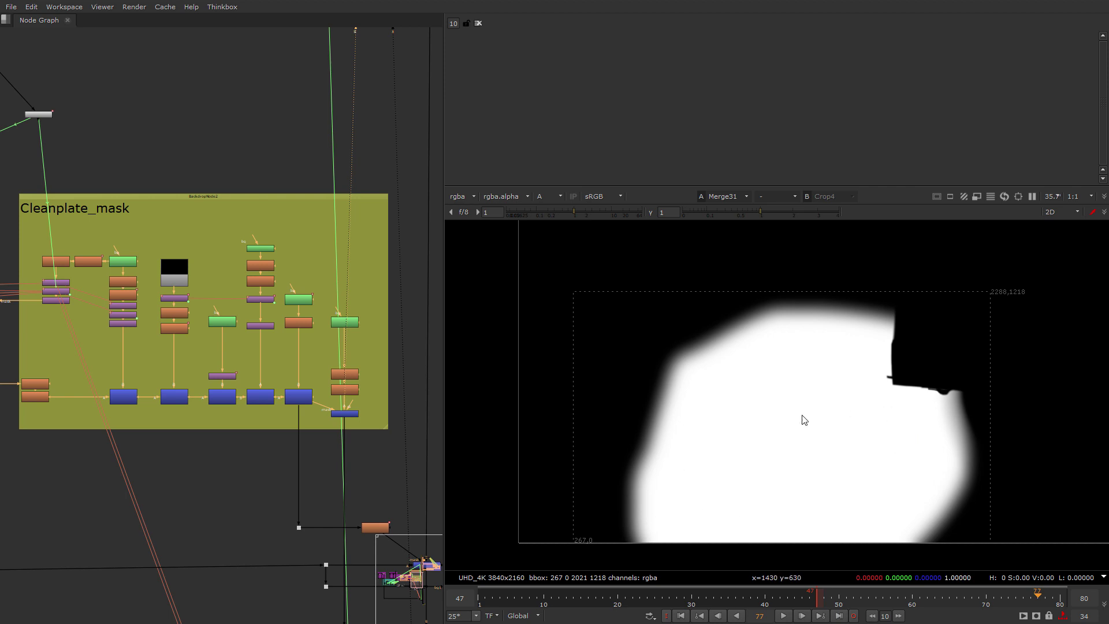
# Display the Merge10 composite of the clean plate over the footage in full colour
pyautogui.scroll(-2, 256, 487)
pyautogui.moveTo(364, 521); pyautogui.dragTo(252, 467, button='middle')
pyautogui.scroll(6, 272, 473)
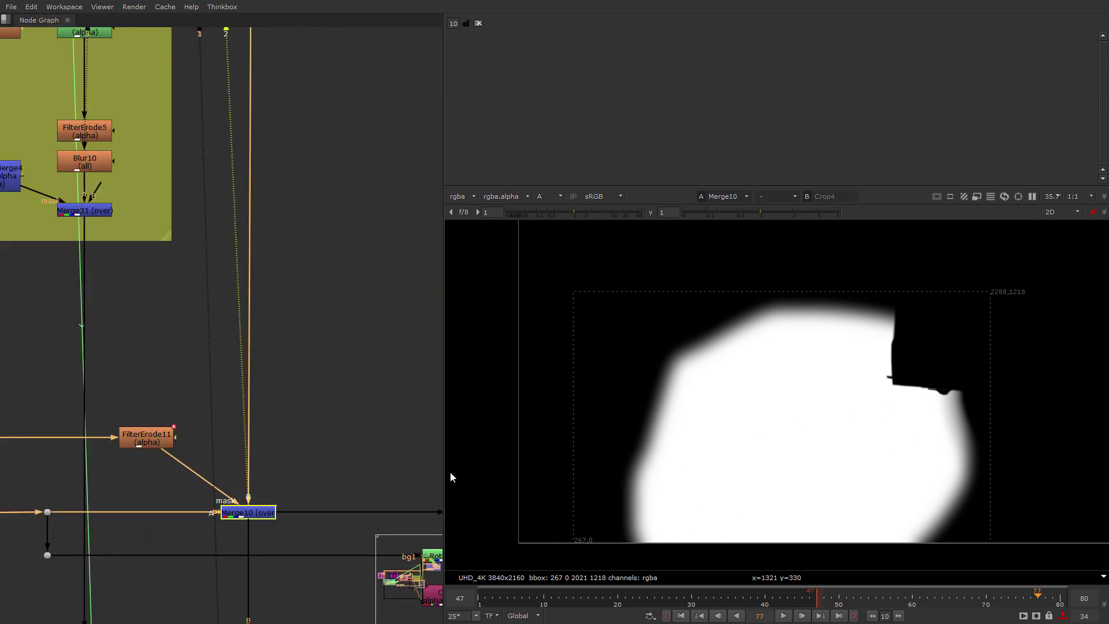
pyautogui.click(248, 512)
pyautogui.press('1')
pyautogui.moveTo(522, 456); pyautogui.dragTo(449, 472, button='middle')
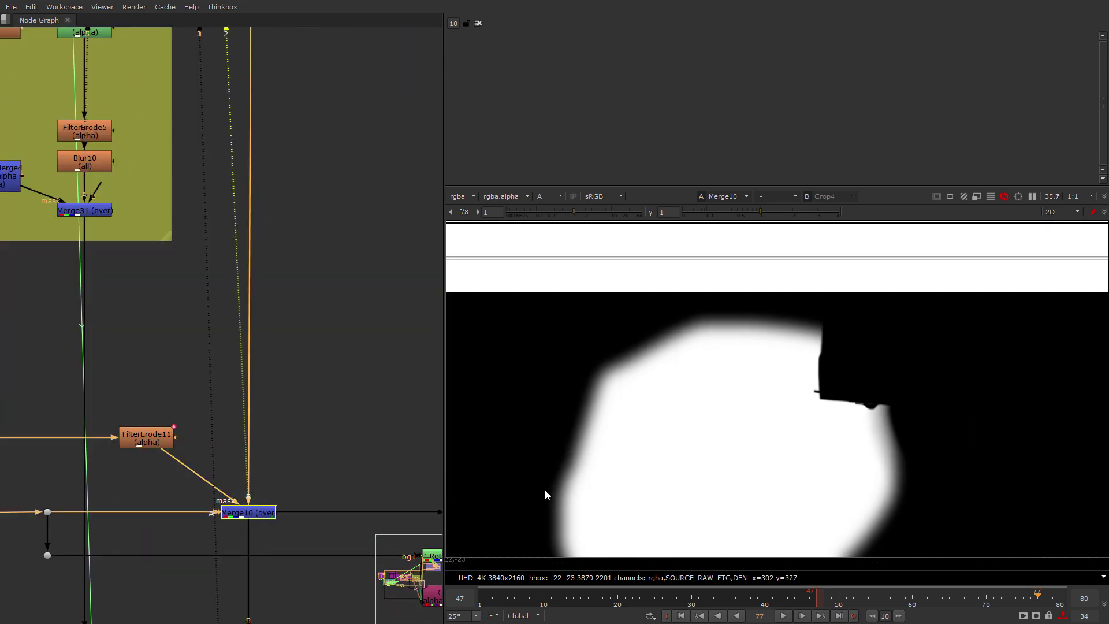
pyautogui.press('a')
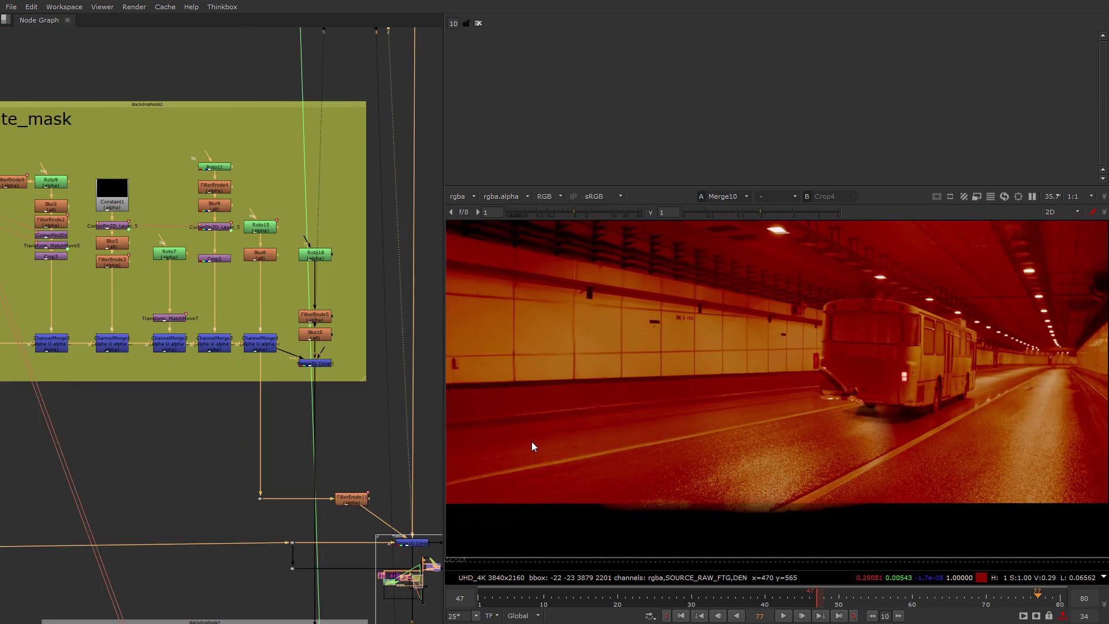
# Display the Merge43 and Merge15 outputs, and compare the lower bus rear close up
pyautogui.scroll(-6, 418, 417)
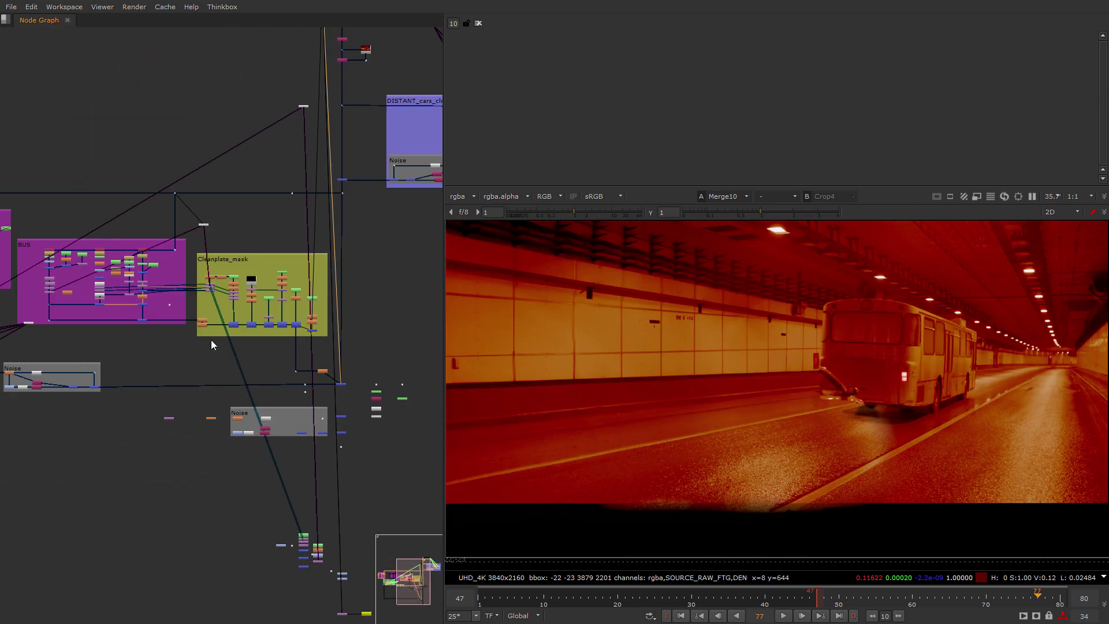
pyautogui.scroll(5, 209, 334)
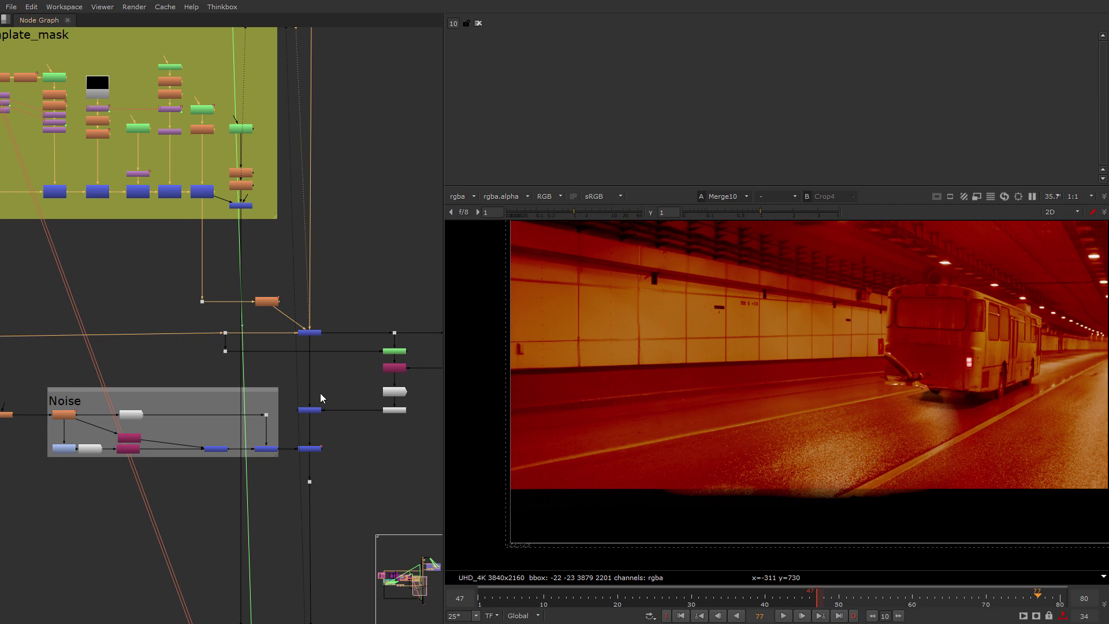
pyautogui.moveTo(340, 396); pyautogui.dragTo(291, 419)
pyautogui.press('1')
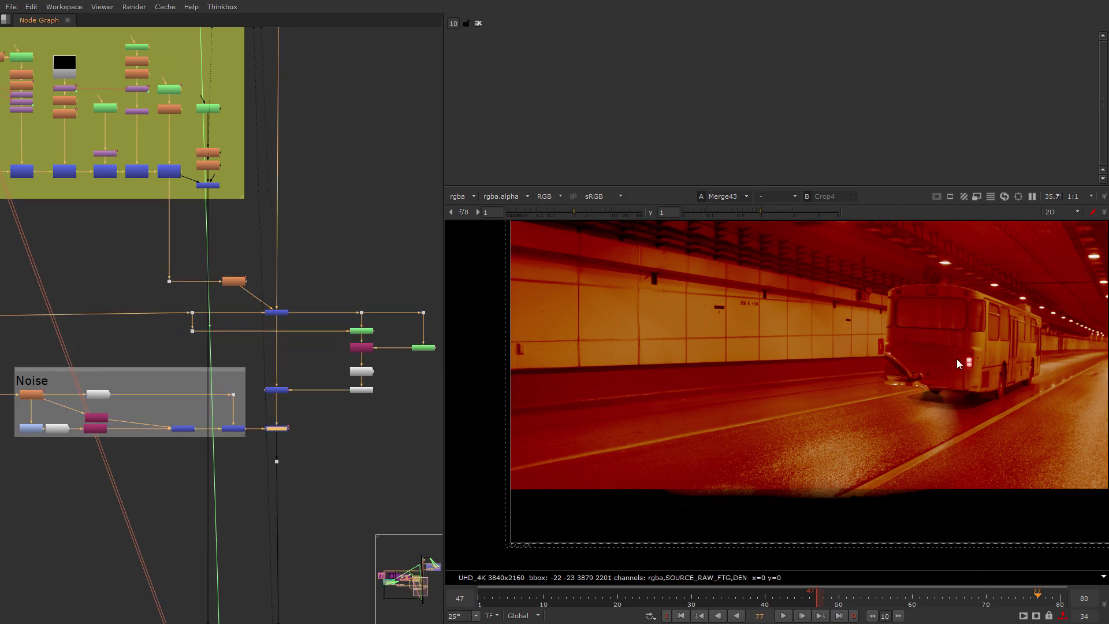
pyautogui.scroll(3, 960, 358)
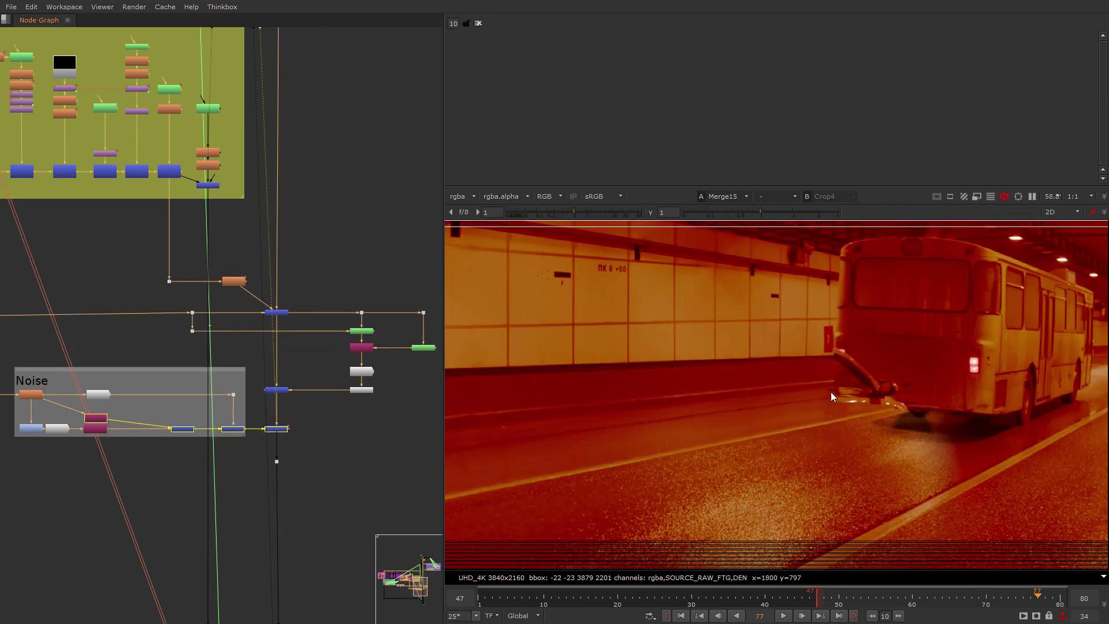
pyautogui.scroll(2, 849, 407)
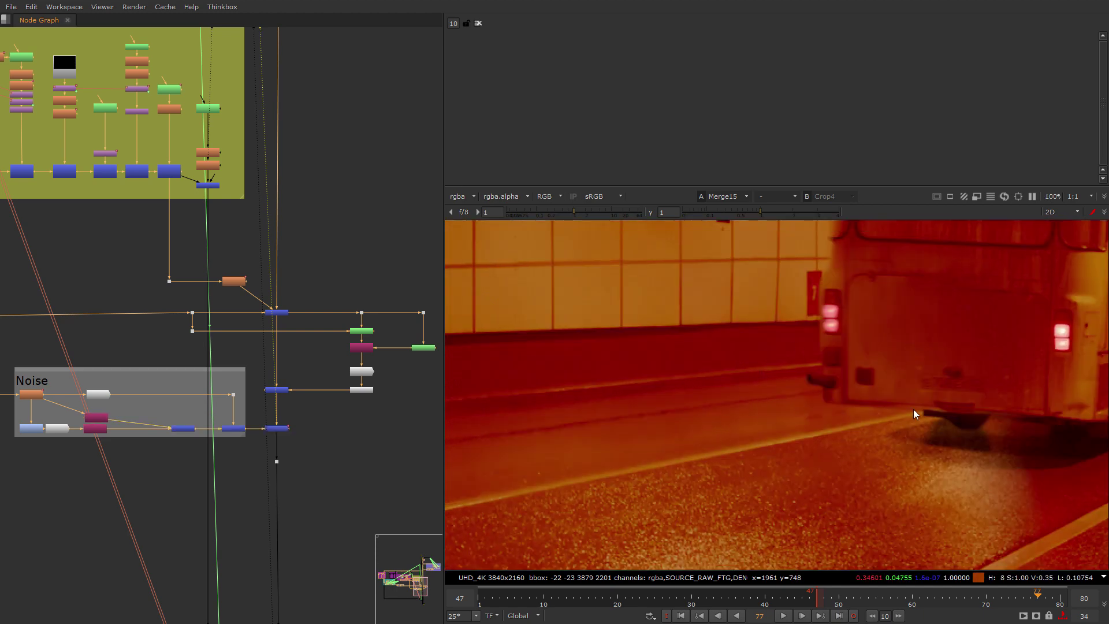
pyautogui.scroll(-3, 220, 490)
pyautogui.scroll(2, 240, 401)
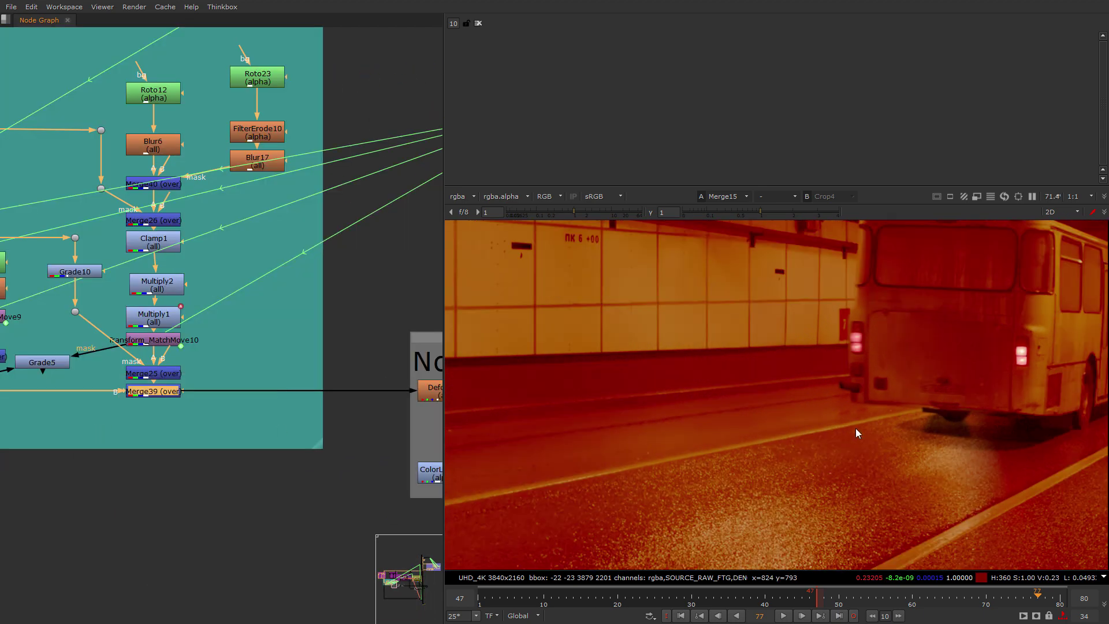
# Display the Merge39 output of the SHDW group and examine the reconstructed bus shadow close up
pyautogui.moveTo(882, 429); pyautogui.dragTo(846, 396, button='middle')
pyautogui.scroll(4, 995, 384)
pyautogui.scroll(-4, 418, 391)
pyautogui.scroll(3, 259, 348)
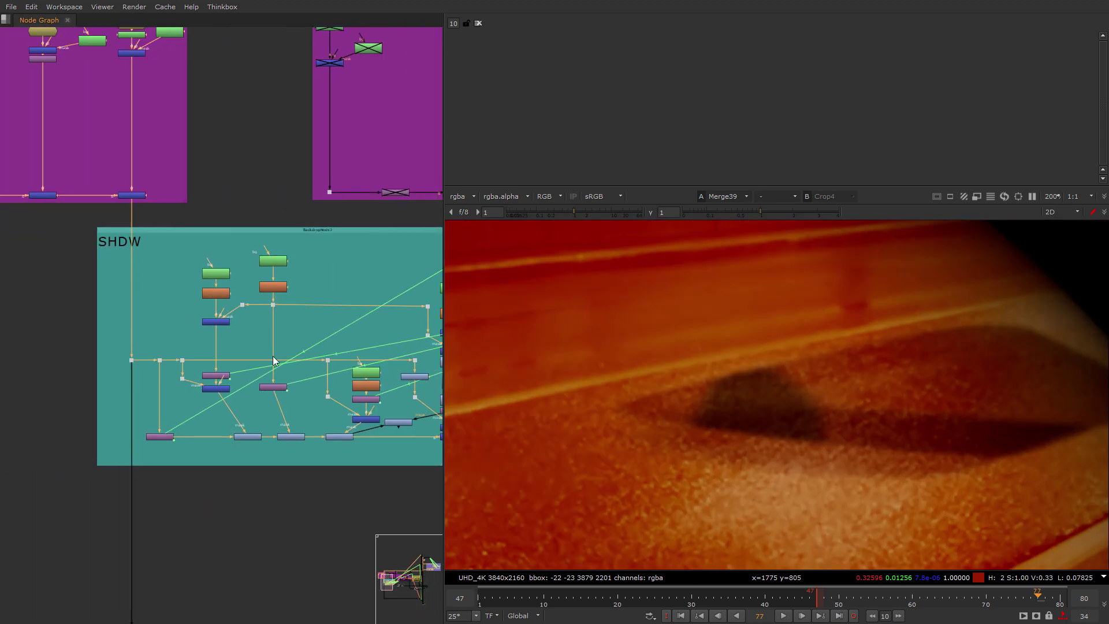
pyautogui.click(89, 369)
pyautogui.press('1')
pyautogui.moveTo(354, 482); pyautogui.dragTo(198, 433, button='middle')
pyautogui.scroll(3, 399, 416)
pyautogui.moveTo(401, 415); pyautogui.dragTo(261, 414, button='middle')
pyautogui.click(245, 439)
pyautogui.press('1')
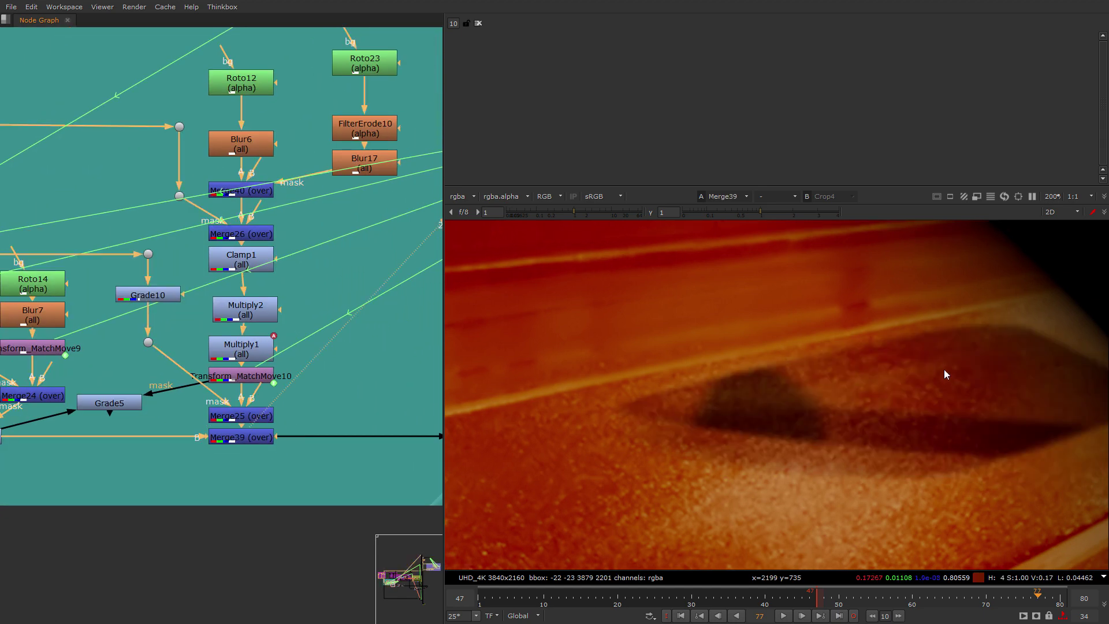
# Open the Roto23 shape settings in the SHDW group and display the Merge28 output
pyautogui.scroll(-5, 140, 347)
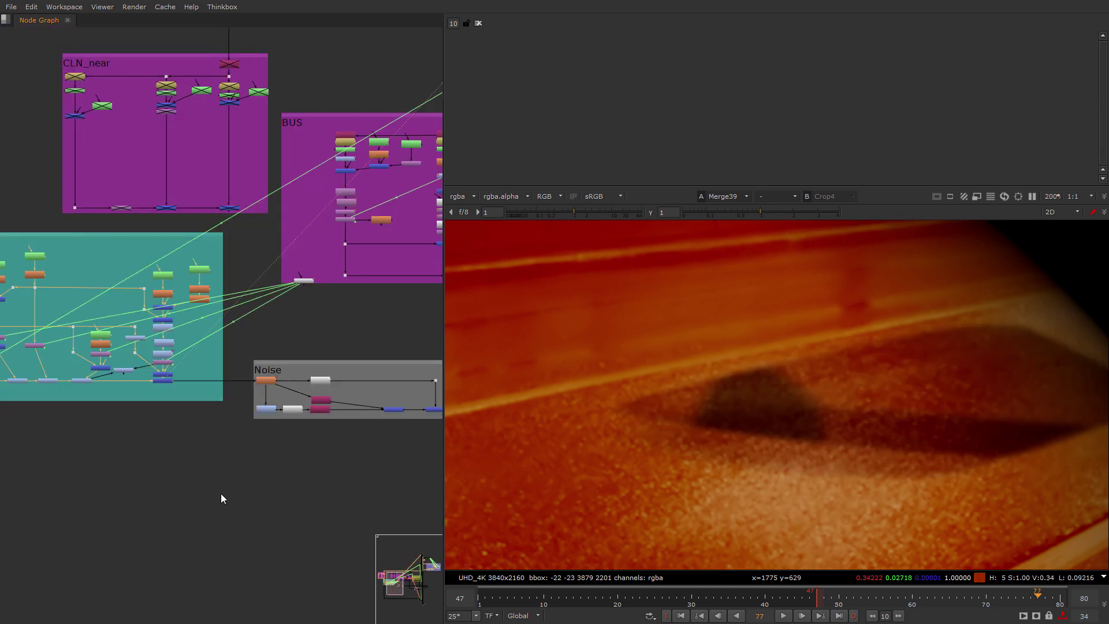
pyautogui.doubleClick(213, 263)
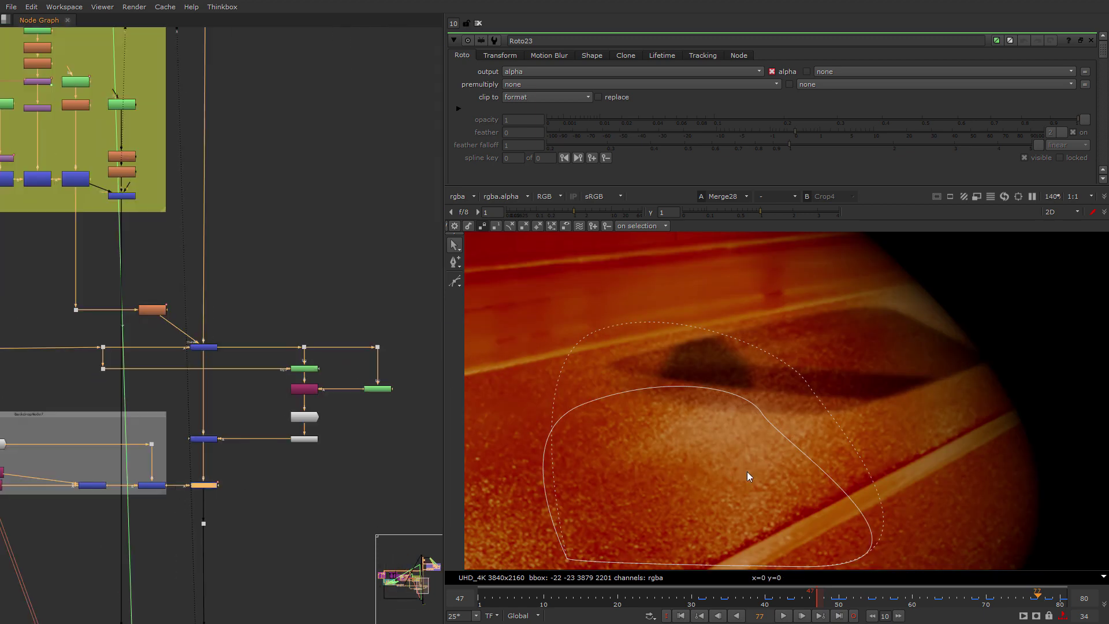
pyautogui.press('1')
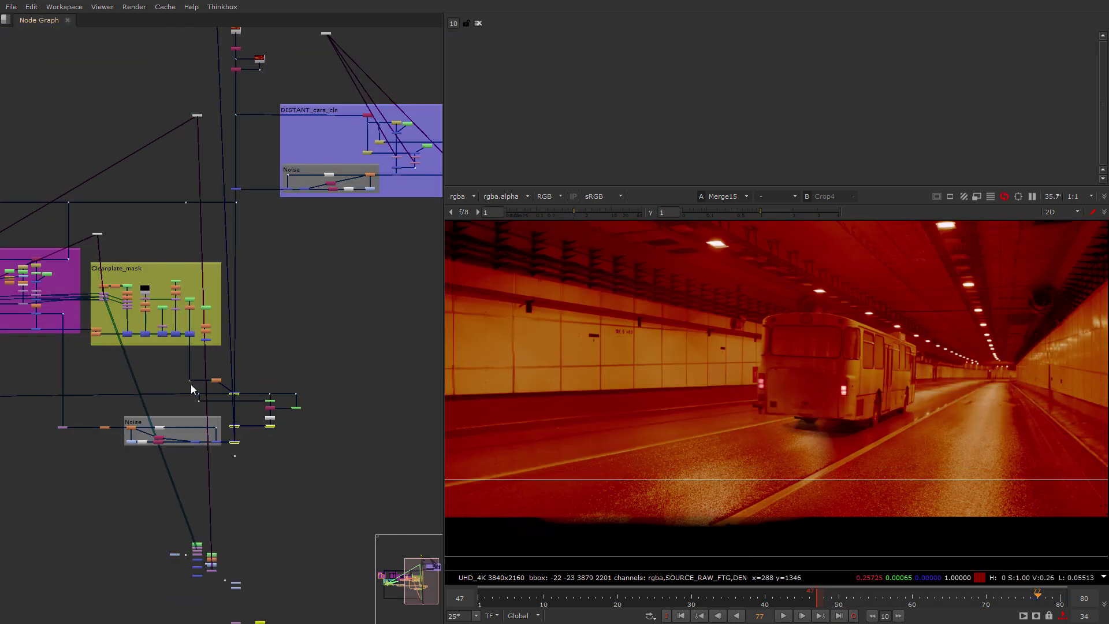
# Display the Merge15 composite and the Saturation1 output, and examine the shadow beneath the bus
pyautogui.moveTo(191, 390); pyautogui.dragTo(196, 227, button='middle')
pyautogui.scroll(-3, 197, 227)
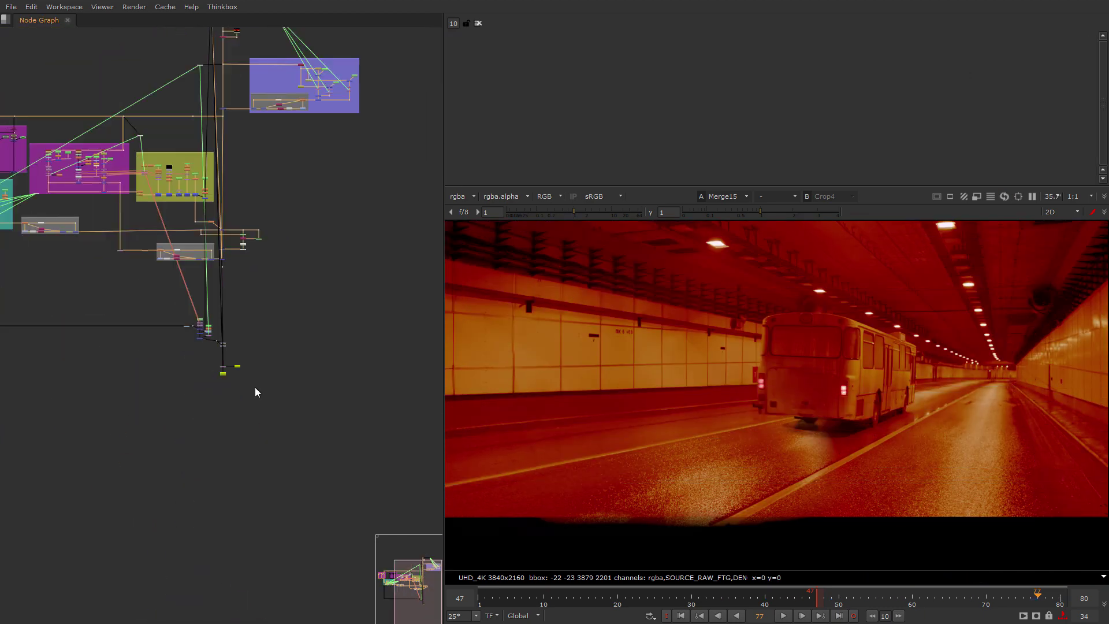
pyautogui.scroll(6, 207, 353)
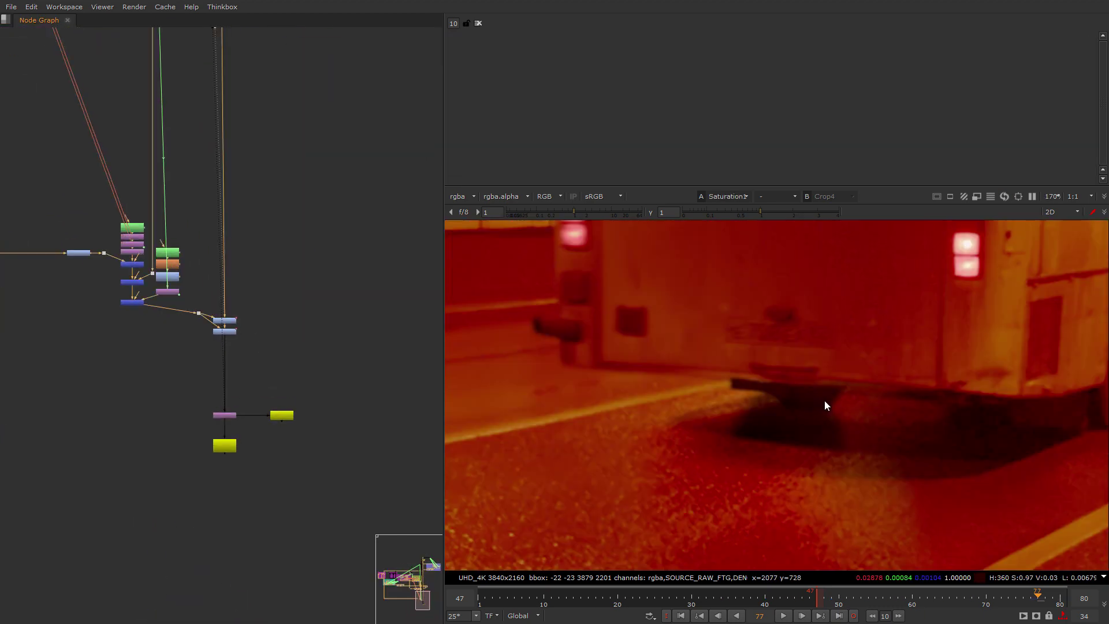
pyautogui.scroll(-2, 206, 369)
pyautogui.scroll(5, 207, 390)
pyautogui.moveTo(246, 135); pyautogui.dragTo(275, 400, button='middle')
pyautogui.moveTo(292, 148)
pyautogui.mouseDown()
pyautogui.moveTo(193, 55)
pyautogui.moveTo(197, 66)
pyautogui.mouseUp()
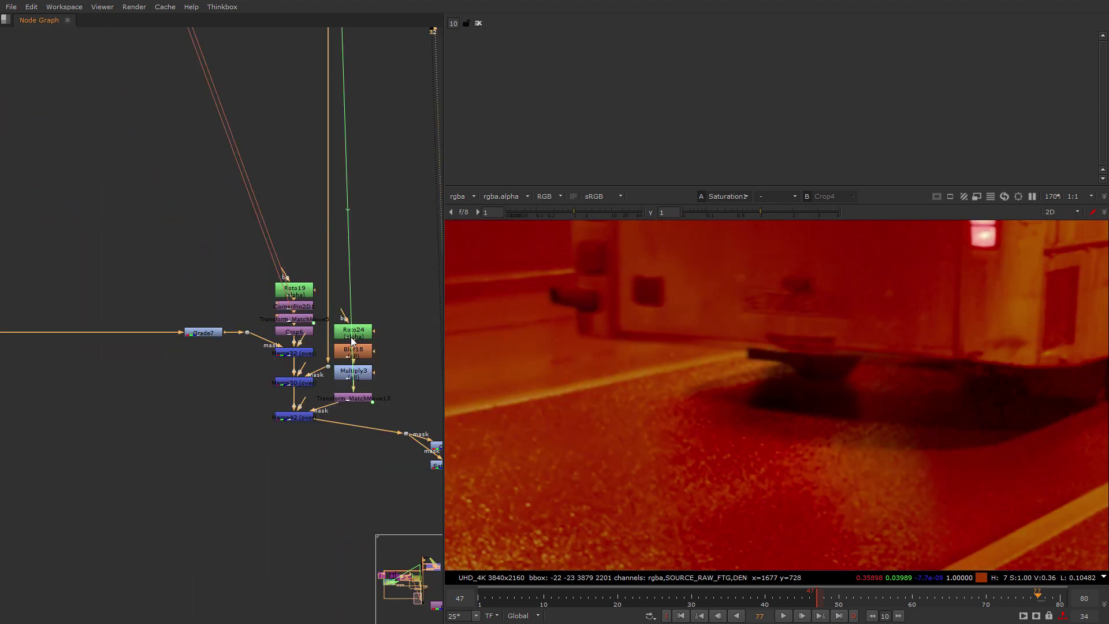
# Display the Merge42 output that masks the Grade6 and Saturation1 correction
pyautogui.scroll(-2, 211, 323)
pyautogui.scroll(4, 209, 364)
pyautogui.click(145, 482)
pyautogui.press('1')
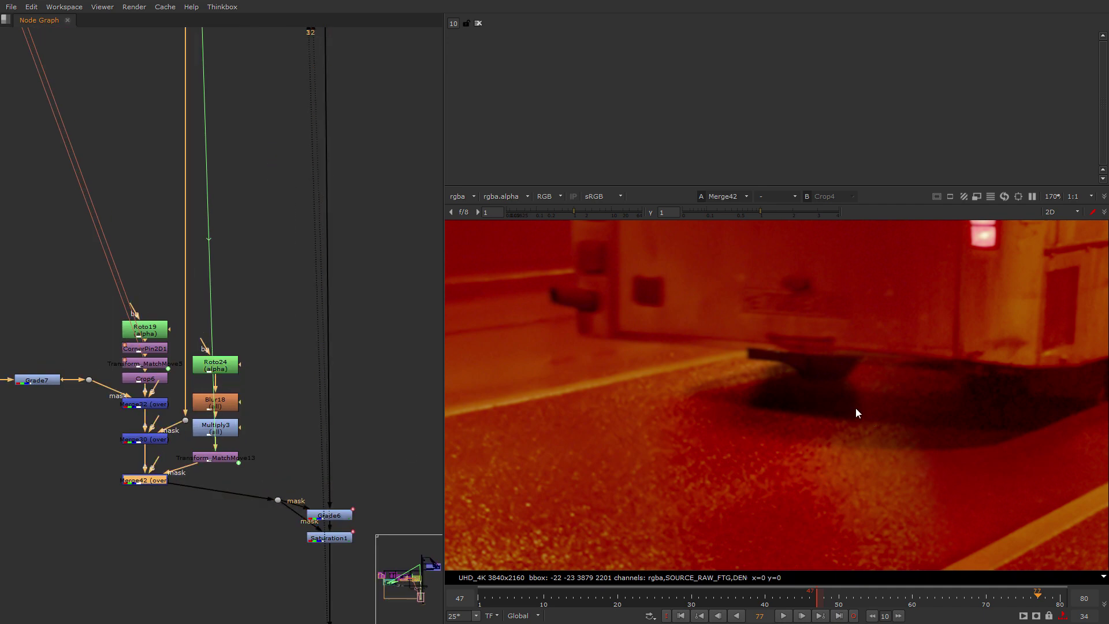
# Display the Dot32 clean road plate, and the Saturation1 output at frame 71
pyautogui.scroll(-8, 181, 450)
pyautogui.moveTo(182, 452); pyautogui.dragTo(433, 476, button='middle')
pyautogui.scroll(2, 195, 427)
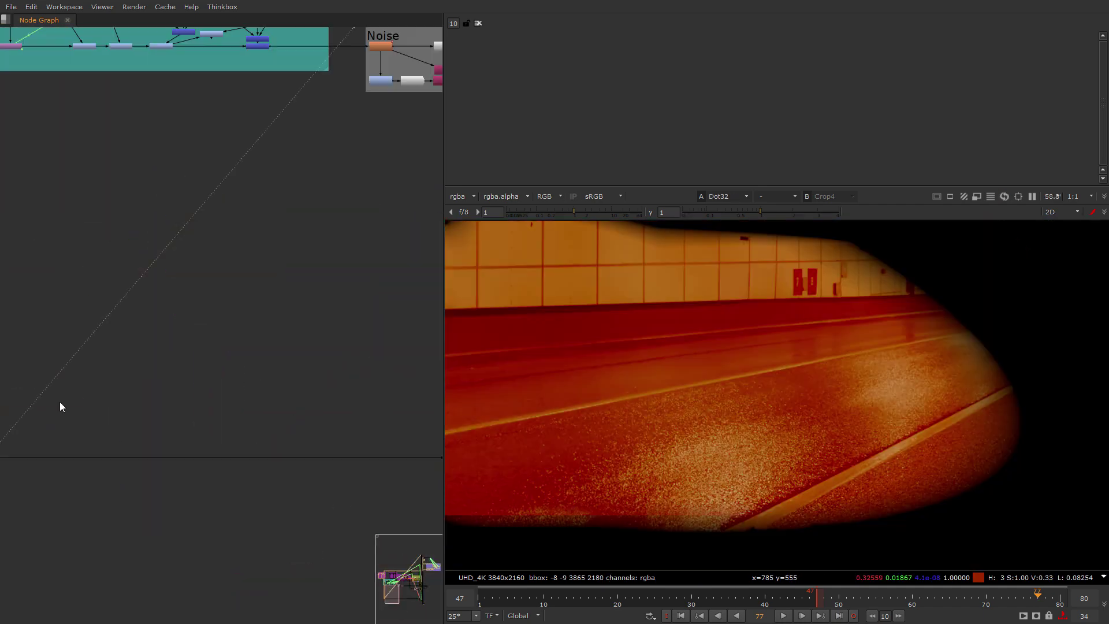
pyautogui.moveTo(59, 403); pyautogui.dragTo(200, 354, button='middle')
pyautogui.scroll(-5, 188, 370)
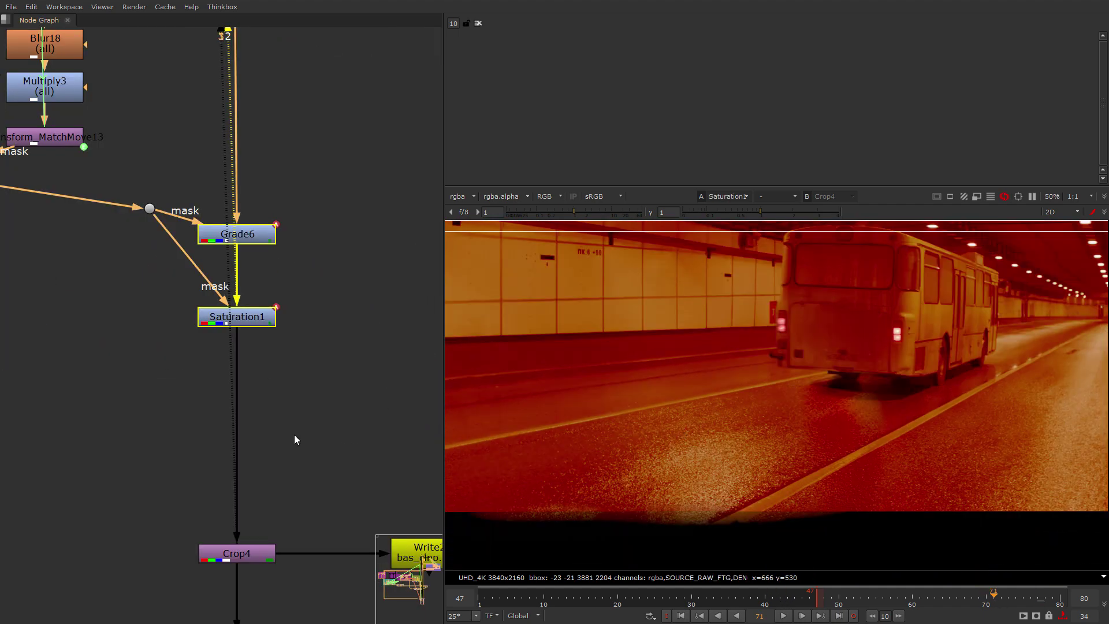
# Display the final Crop4 output and open the Write2 render settings for bas_clnp.mov
pyautogui.moveTo(295, 435); pyautogui.dragTo(307, 310, button='middle')
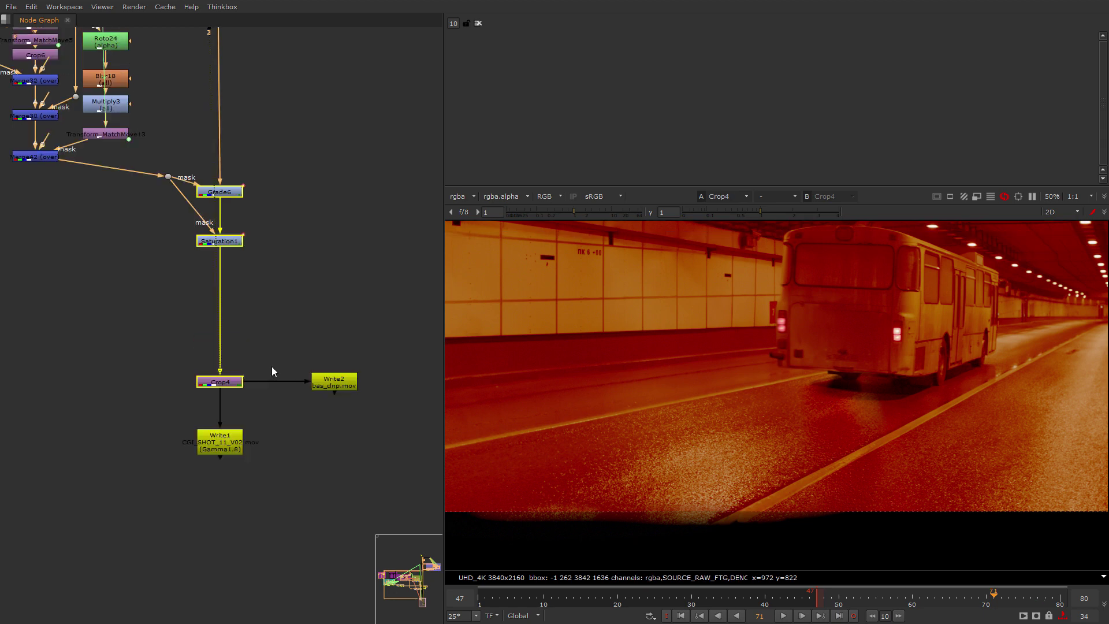
pyautogui.scroll(-5, 334, 421)
pyautogui.scroll(9, 331, 421)
pyautogui.doubleClick(340, 367)
pyautogui.moveTo(217, 387); pyautogui.dragTo(362, 436, button='middle')
pyautogui.scroll(-3, 361, 437)
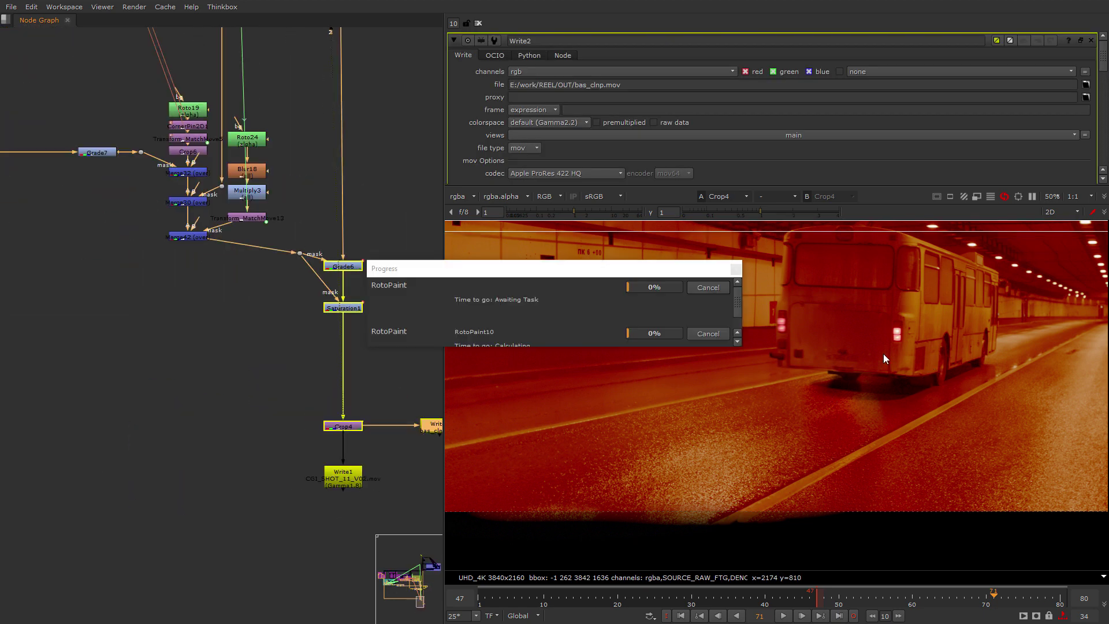
pyautogui.scroll(-1, 887, 421)
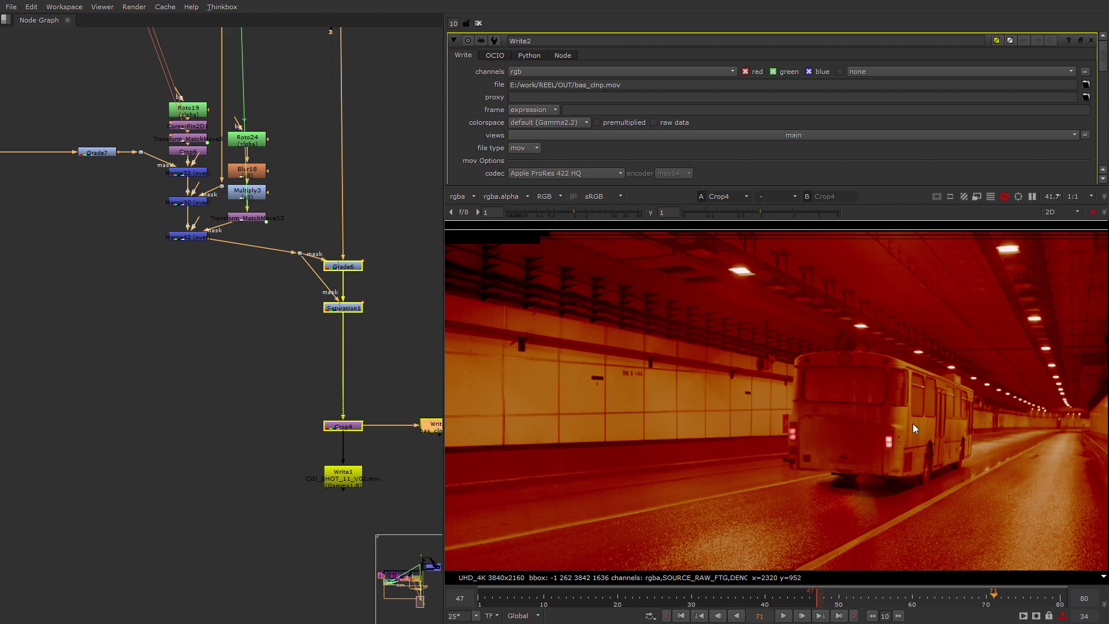
# Switch to the Nuke script of the other tunnel shot and inspect its purple and blue node groups
pyautogui.hotkey('alt', 'Tab')
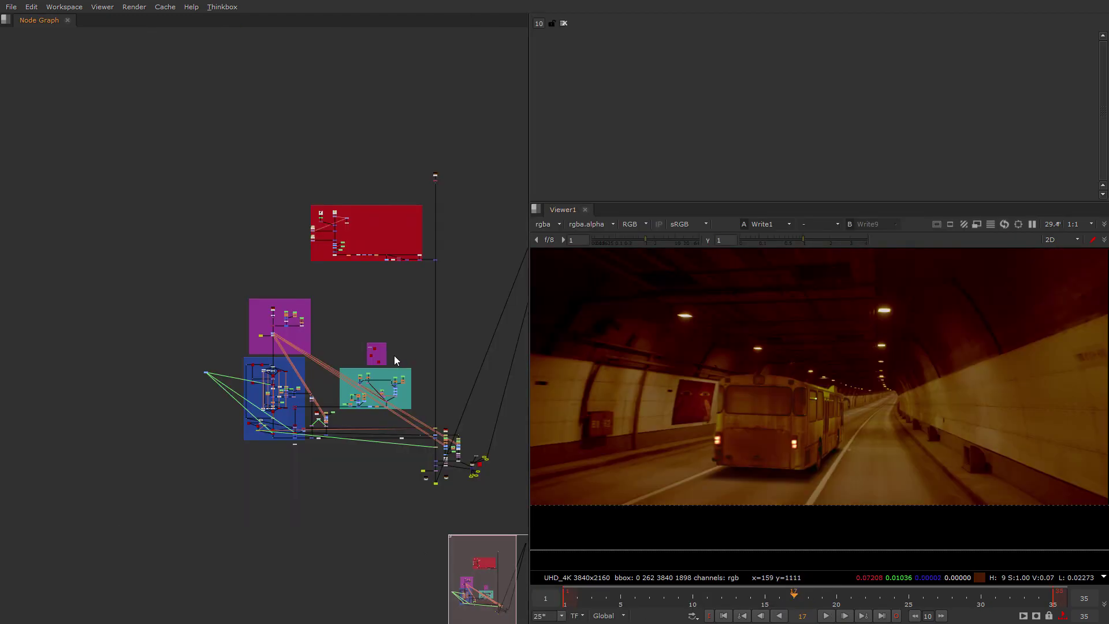
pyautogui.moveTo(301, 325); pyautogui.dragTo(272, 420, button='middle')
pyautogui.scroll(-3, 272, 420)
pyautogui.scroll(12, 257, 409)
pyautogui.scroll(-4, 283, 428)
pyautogui.scroll(-1, 282, 429)
pyautogui.moveTo(271, 473); pyautogui.dragTo(327, 312, button='middle')
pyautogui.scroll(4, 323, 302)
pyautogui.scroll(3, 267, 361)
pyautogui.press('Tab')
pyautogui.write('ge')
pyautogui.press('Escape')
pyautogui.press('Escape')
# Examine the Project3D1 setup with its cylinder geometry in the blue backdrop group
pyautogui.moveTo(274, 256); pyautogui.dragTo(324, 230, button='middle')
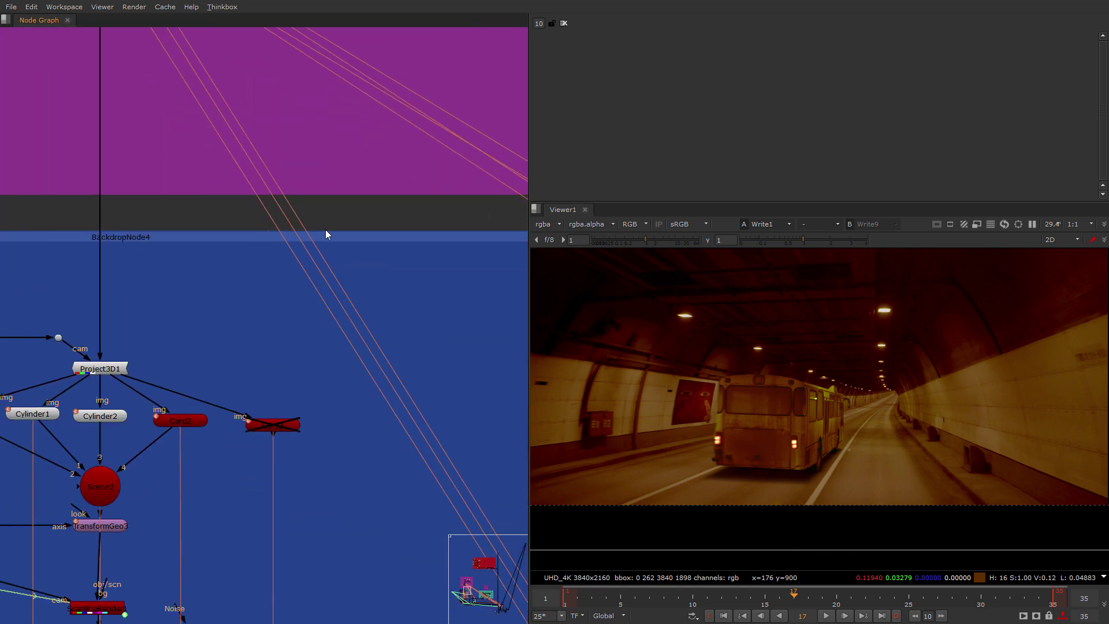
pyautogui.scroll(3, 765, 413)
pyautogui.scroll(2, 846, 445)
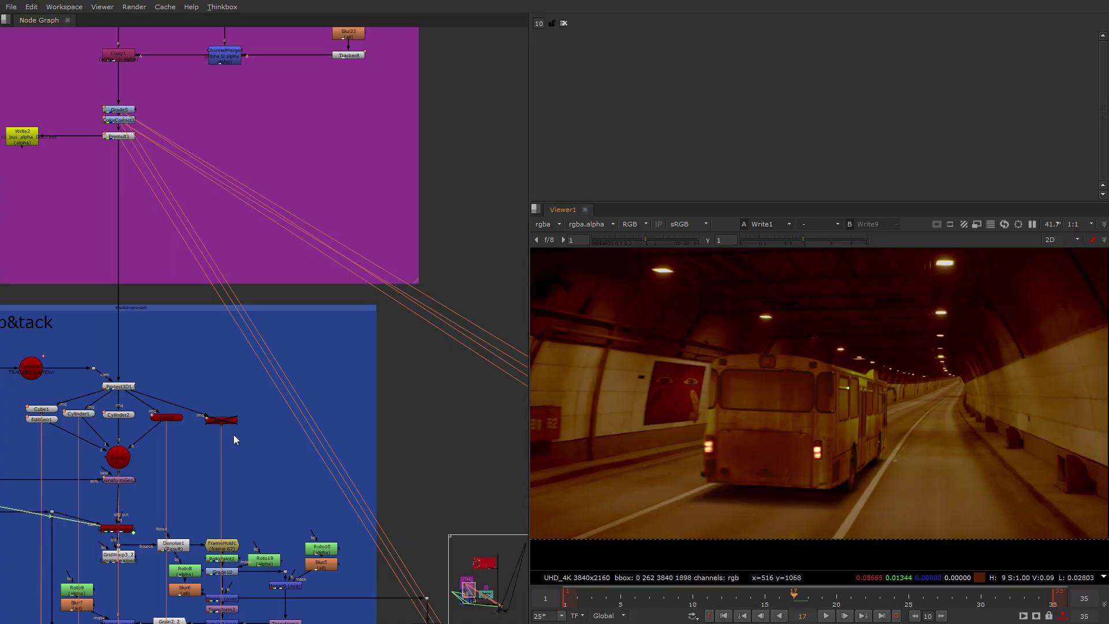
# Display the clean tunnel plate from Shuffle4 beside the red Poster group
pyautogui.scroll(-7, 268, 467)
pyautogui.moveTo(460, 182); pyautogui.dragTo(400, 220)
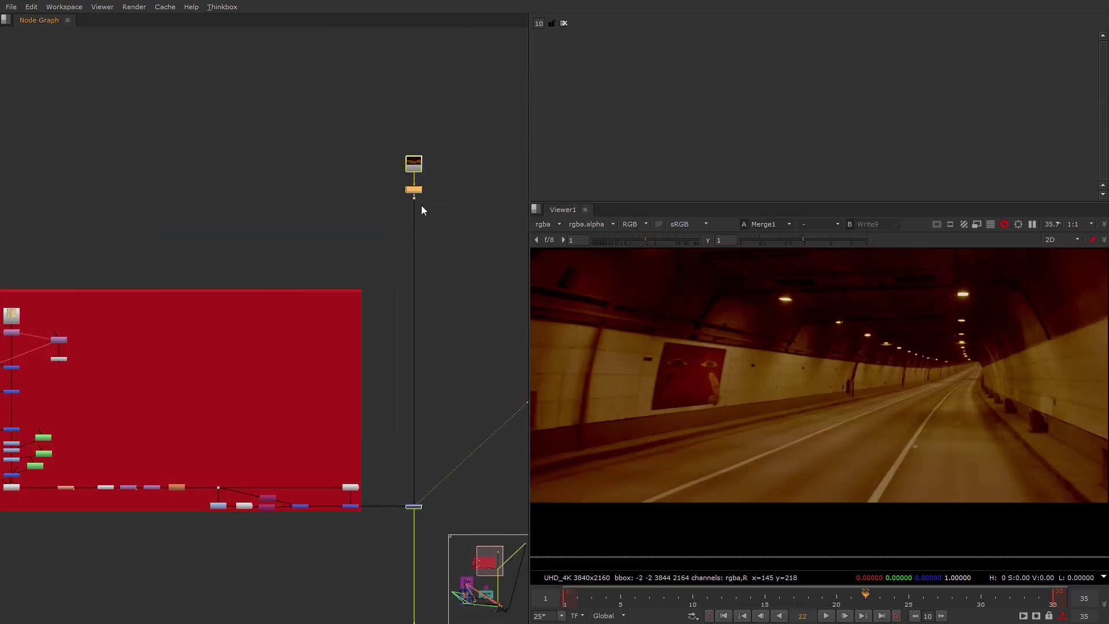
pyautogui.press('1')
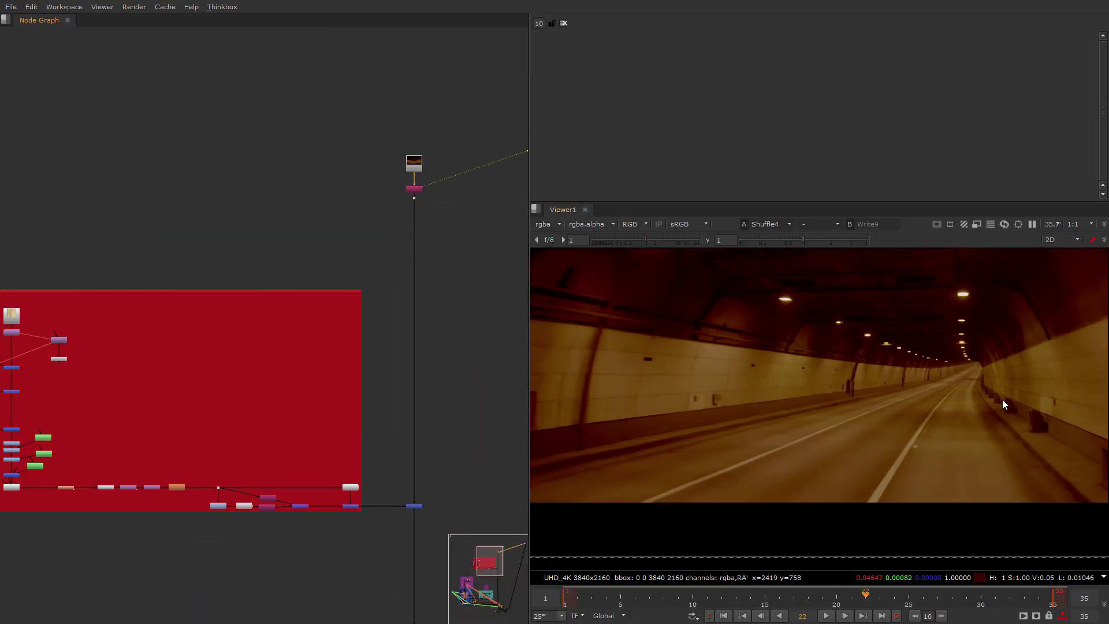
# Display the Merge1 composite and examine the poster on the tunnel wall up close
pyautogui.scroll(1, 371, 393)
pyautogui.moveTo(371, 393); pyautogui.dragTo(368, 295, button='middle')
pyautogui.click(418, 430)
pyautogui.press('1')
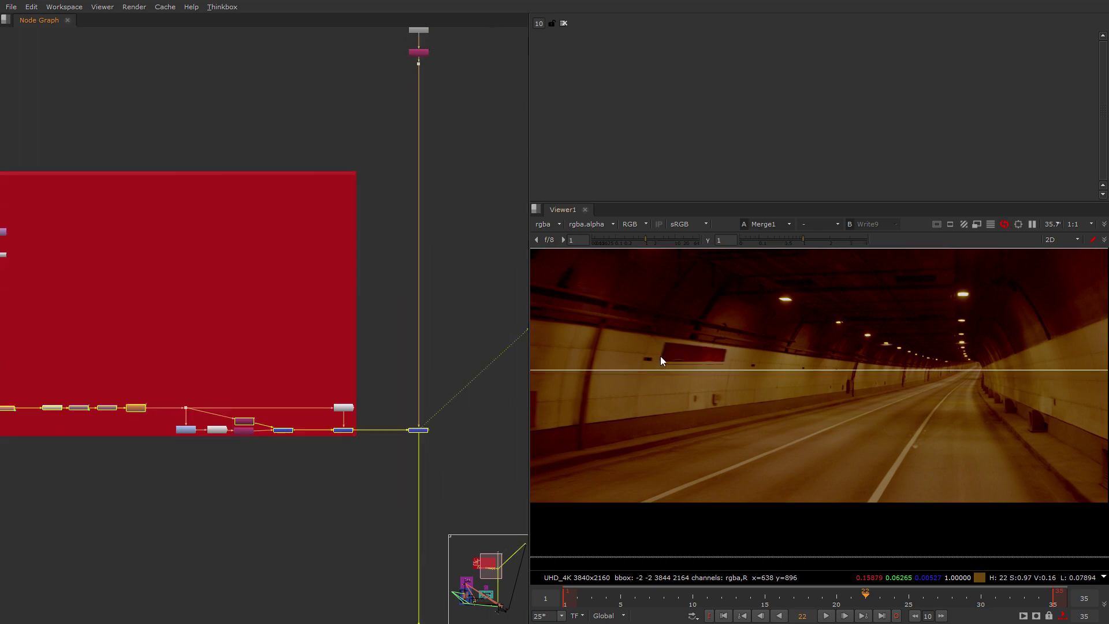
pyautogui.scroll(1, 681, 348)
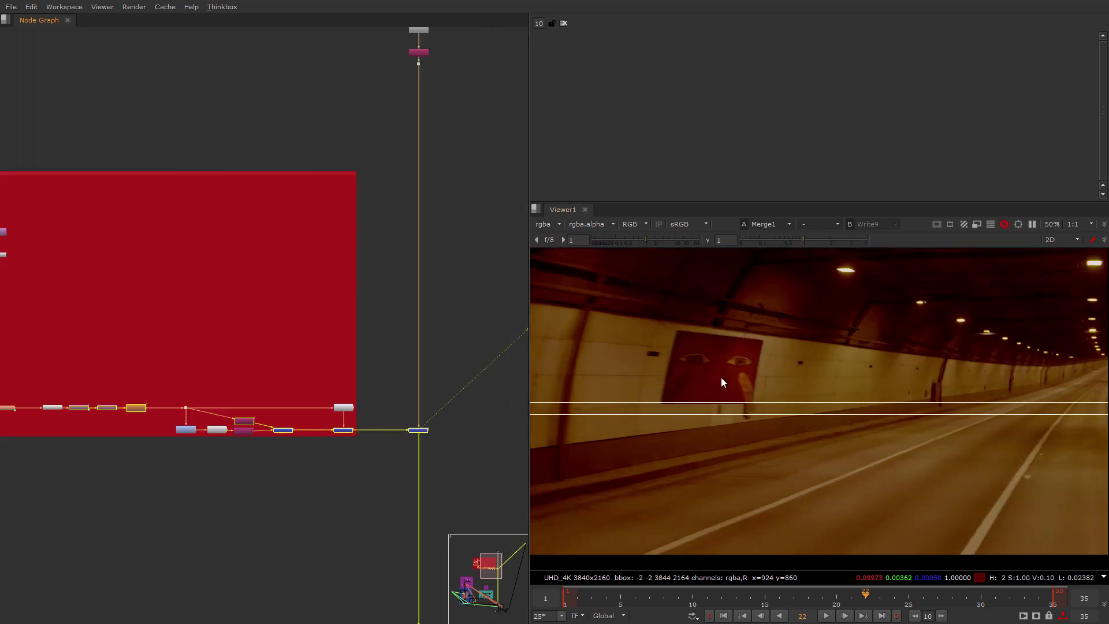
pyautogui.scroll(-1, 693, 403)
# Display the corner-pinned poster output in the Poster group
pyautogui.scroll(-3, 346, 393)
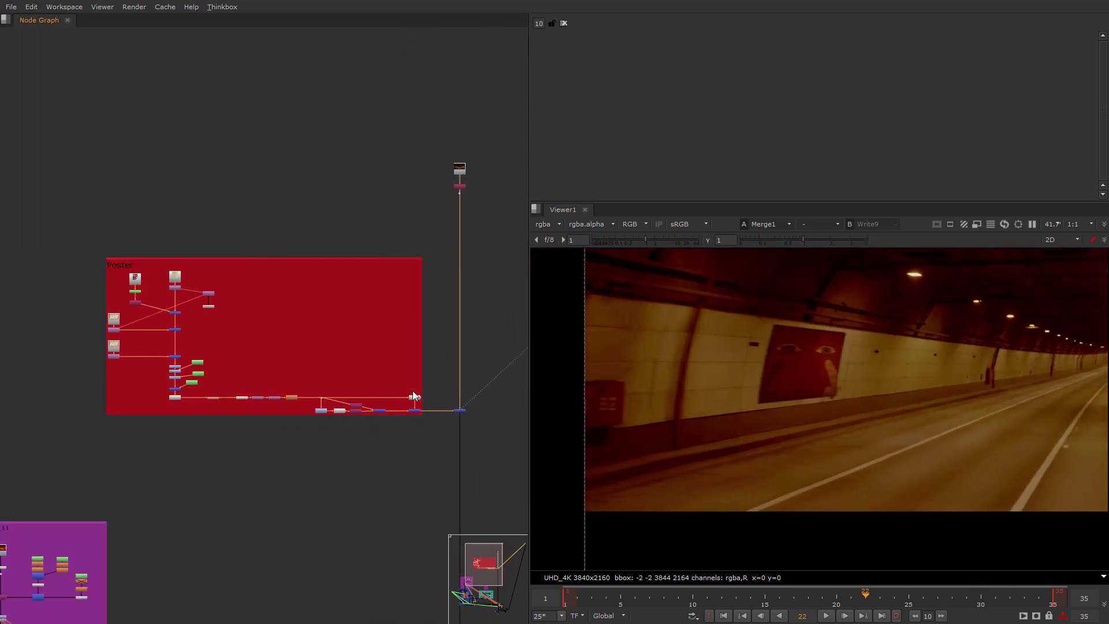
pyautogui.scroll(2, 191, 450)
pyautogui.click(187, 435)
pyautogui.press('1')
pyautogui.moveTo(320, 471); pyautogui.dragTo(149, 410, button='middle')
pyautogui.scroll(3, 340, 395)
pyautogui.moveTo(915, 491); pyautogui.dragTo(708, 326, button='middle')
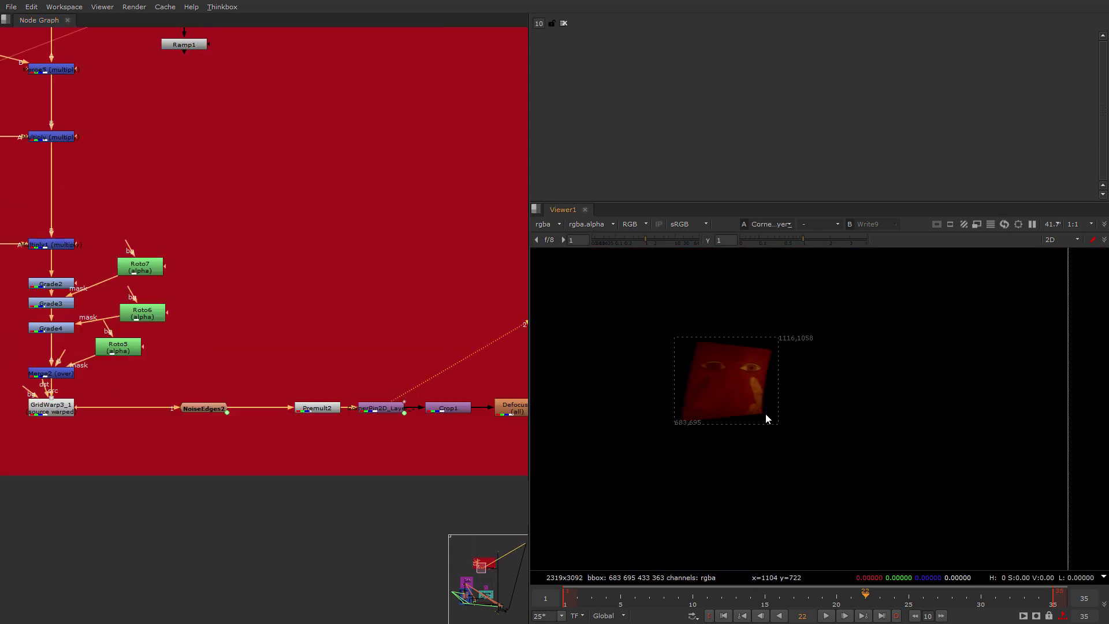
# Trace the poster branch and display the paper-textured poster artwork from Multiply1
pyautogui.moveTo(367, 433); pyautogui.dragTo(221, 409, button='middle')
pyautogui.scroll(-4, 221, 408)
pyautogui.moveTo(520, 431); pyautogui.dragTo(297, 416, button='middle')
pyautogui.scroll(2, 298, 416)
pyautogui.click(327, 408)
pyautogui.scroll(-5, 327, 410)
pyautogui.moveTo(115, 346); pyautogui.dragTo(244, 313, button='middle')
pyautogui.scroll(5, 245, 314)
pyautogui.click(259, 370)
pyautogui.press('1')
pyautogui.scroll(-5, 776, 427)
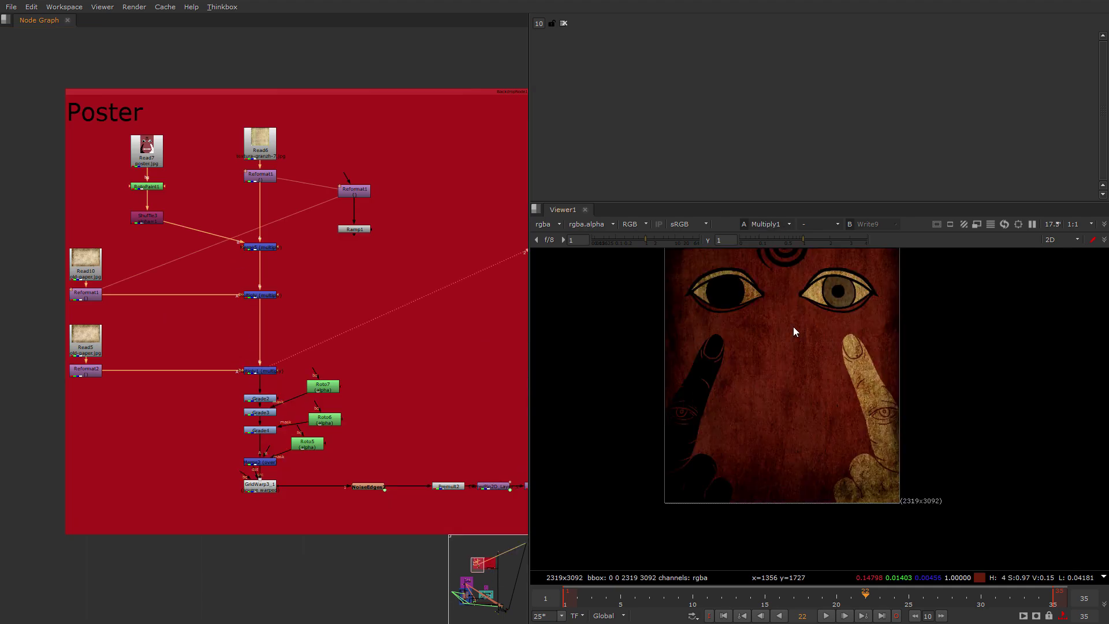
# Display the defocused poster from Defocus1, and the Merge1 composite over the tunnel plate
pyautogui.moveTo(259, 272); pyautogui.dragTo(287, 356, button='middle')
pyautogui.click(299, 336)
pyautogui.press('1')
pyautogui.moveTo(476, 352); pyautogui.dragTo(403, 431)
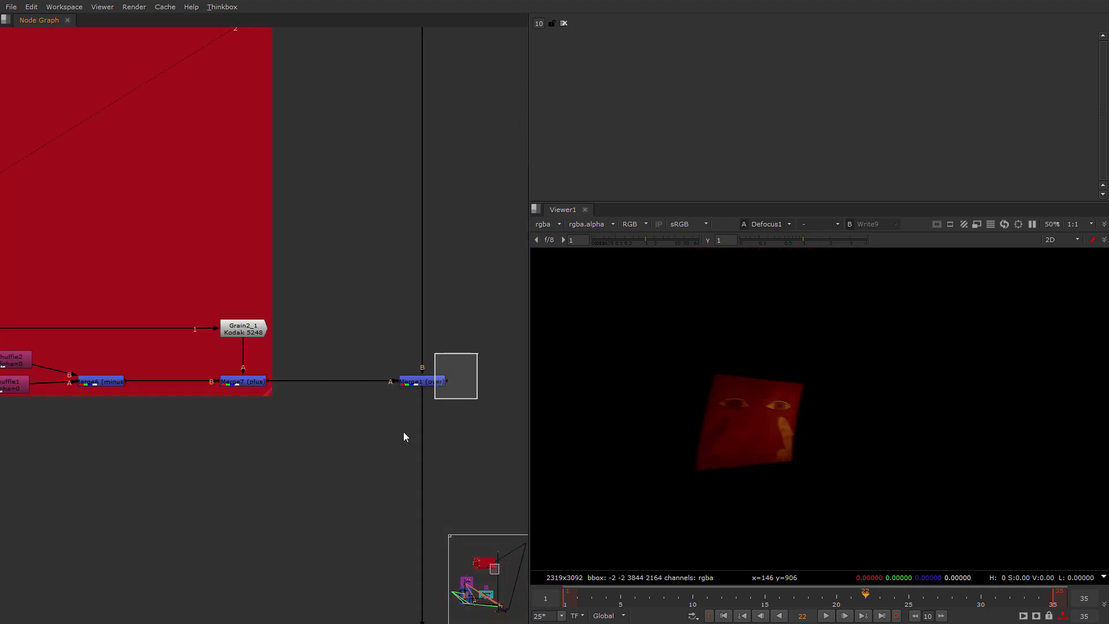
pyautogui.press('1')
pyautogui.moveTo(763, 373); pyautogui.dragTo(808, 531, button='middle')
pyautogui.scroll(-2, 343, 461)
pyautogui.scroll(2, 247, 230)
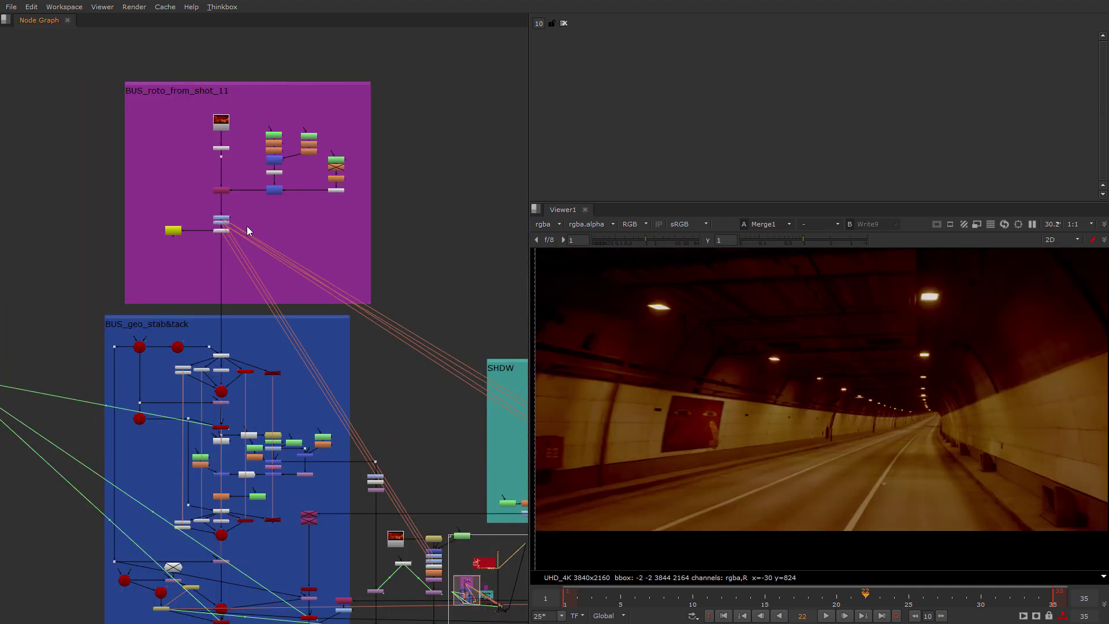
# Display the Read1 bus footage in the BUS_roto_from_shot_11 group, and the Copy1 output that carries its roto alpha
pyautogui.scroll(2, 221, 234)
pyautogui.press('1')
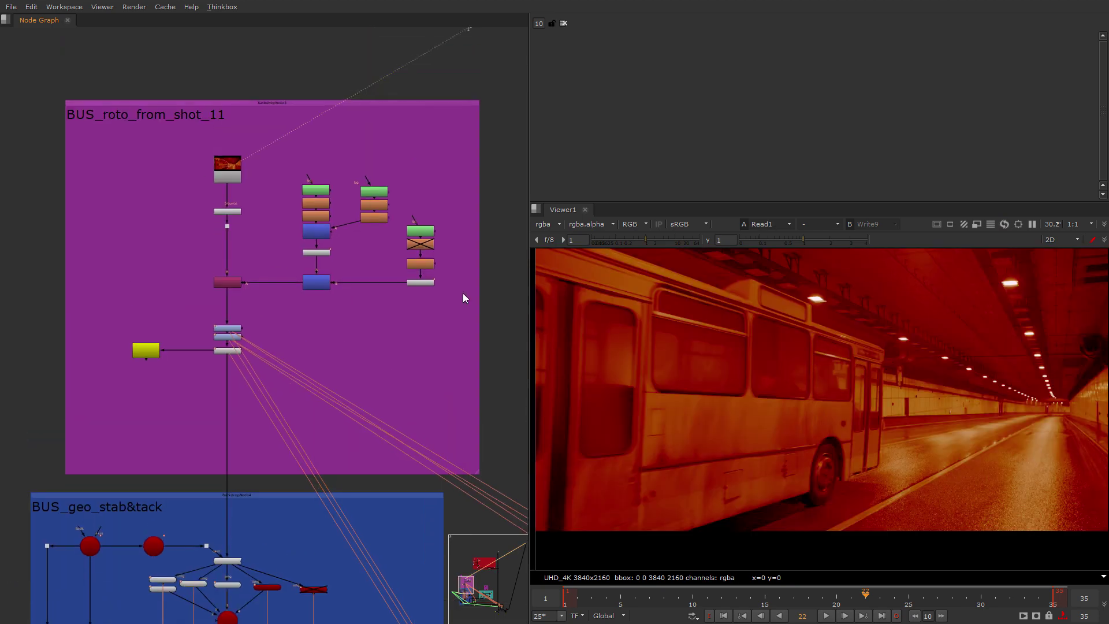
pyautogui.scroll(-1, 809, 401)
pyautogui.scroll(-1, 809, 398)
pyautogui.scroll(3, 232, 278)
pyautogui.moveTo(231, 278); pyautogui.dragTo(189, 306, button='middle')
pyautogui.click(190, 306)
pyautogui.press('1')
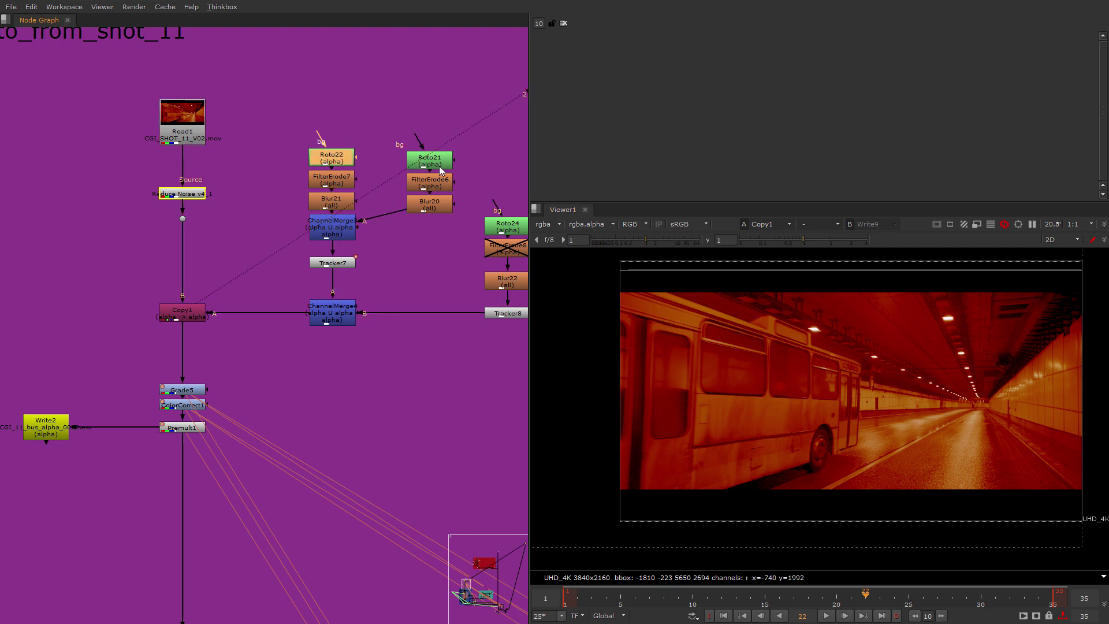
# Display the Premult1 bus cutout at frame 35 with the Roto24 shapes overlaid
pyautogui.click(158, 388)
pyautogui.press('1')
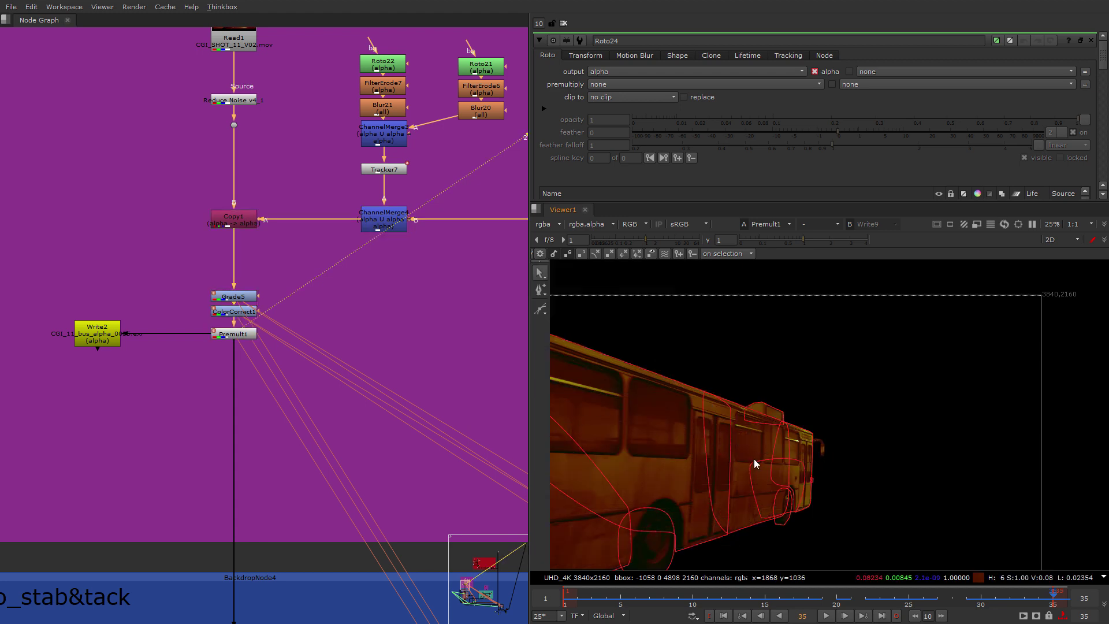
pyautogui.scroll(2, 638, 427)
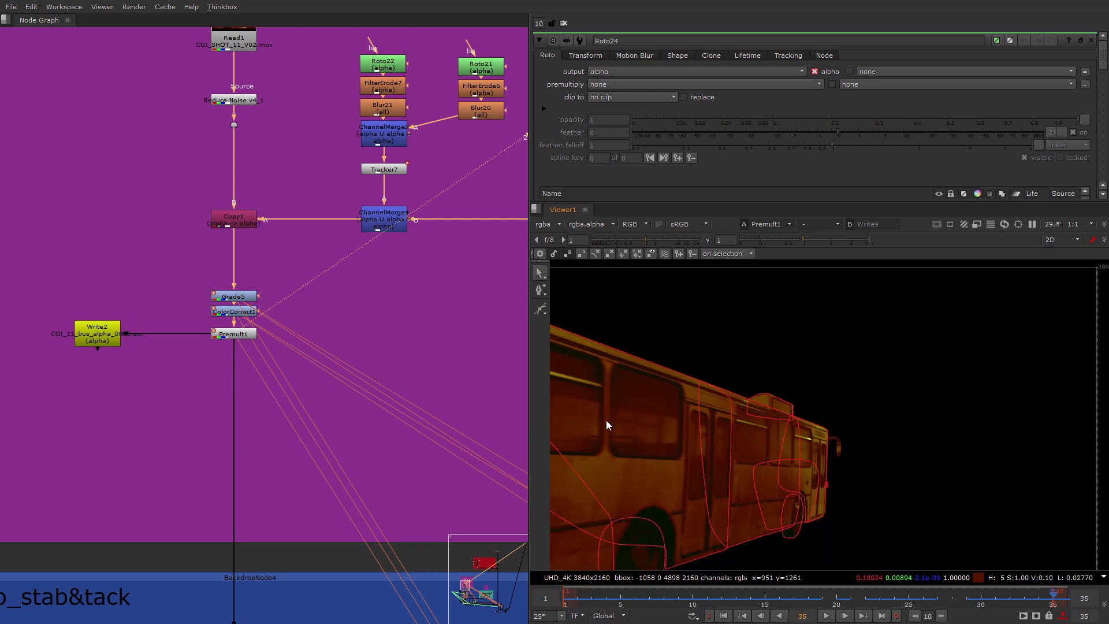
# Display the original tunnel plate from Read3 above the Poster group
pyautogui.scroll(-10, 268, 420)
pyautogui.moveTo(458, 275); pyautogui.dragTo(257, 376, button='middle')
pyautogui.moveTo(395, 217); pyautogui.dragTo(343, 277, button='middle')
pyautogui.scroll(1, 343, 277)
pyautogui.click(333, 243)
pyautogui.press('1')
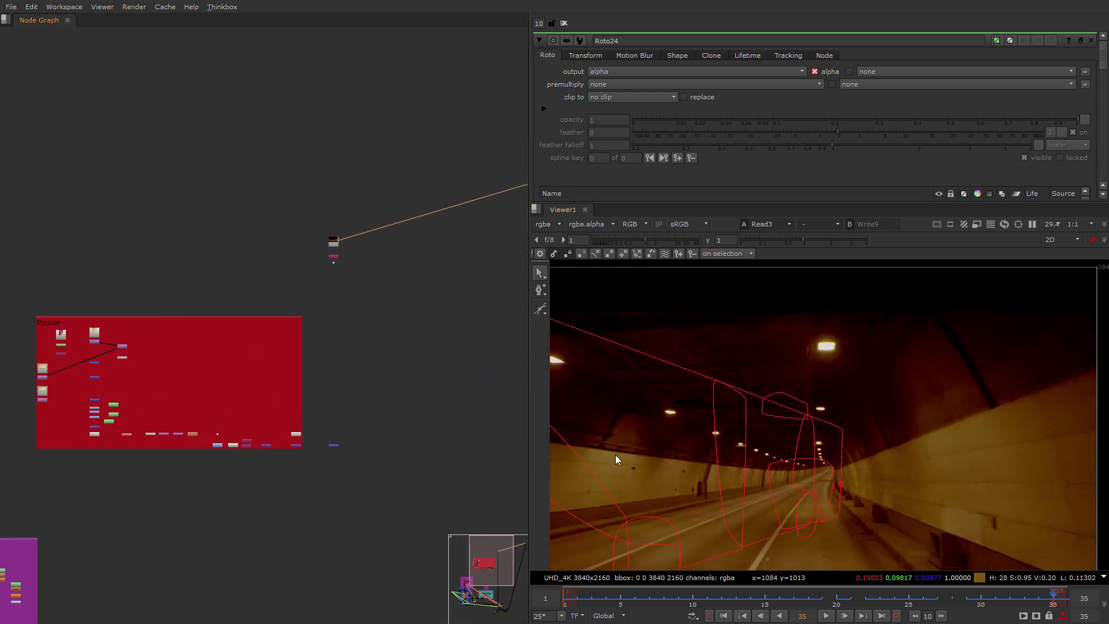
# Return the viewer to the Premult1 bus cutout and step back to frame 34
pyautogui.moveTo(94, 545); pyautogui.dragTo(251, 460, button='middle')
pyautogui.scroll(8, 81, 560)
pyautogui.press('2')
pyautogui.moveTo(863, 443); pyautogui.dragTo(869, 432, button='middle')
pyautogui.press('Left')
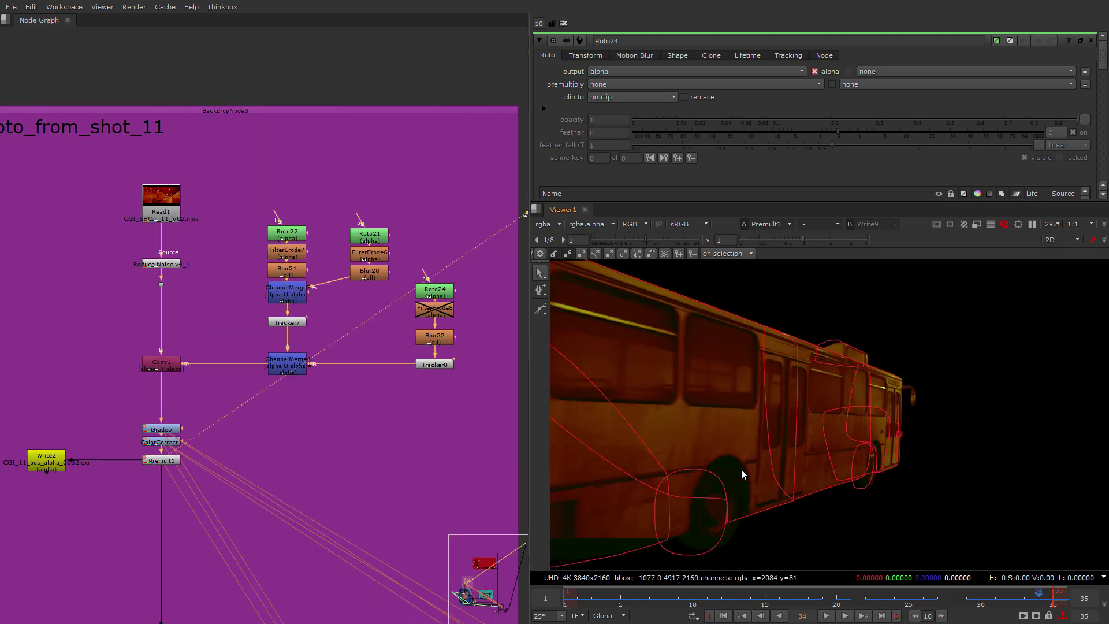
# Examine the tracked Camera3 feeding Project3D1 in the BUS_geo_stab&tack group
pyautogui.moveTo(411, 406); pyautogui.dragTo(430, 75, button='middle')
pyautogui.scroll(-4, 431, 75)
pyautogui.scroll(2, 305, 316)
pyautogui.moveTo(284, 211); pyautogui.dragTo(214, 274, button='middle')
pyautogui.scroll(4, 214, 274)
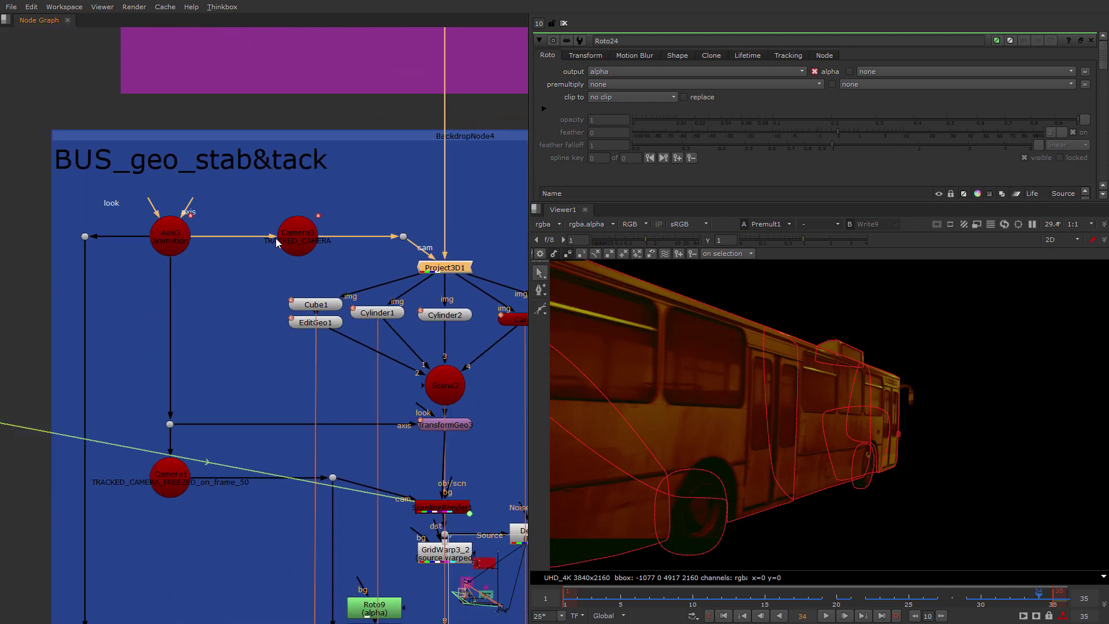
pyautogui.click(300, 238)
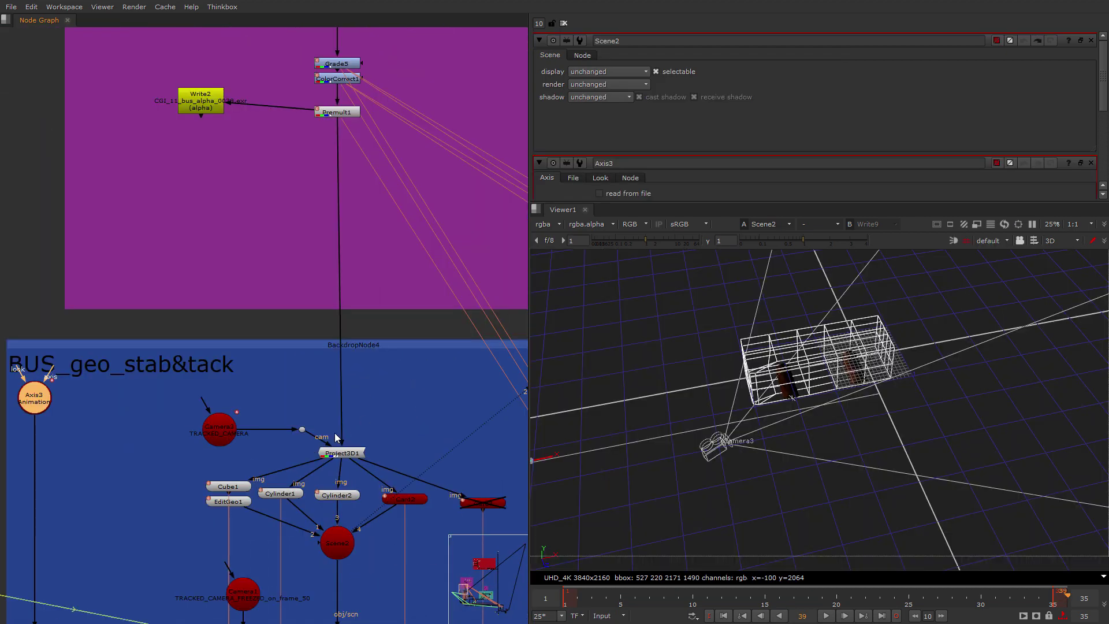
# Move the Axis3 node down to the lower part of the BUS_geo_stab&tack group
pyautogui.moveTo(110, 388); pyautogui.dragTo(292, 313, button='middle')
pyautogui.scroll(-1, 292, 313)
pyautogui.scroll(-6, 236, 321)
pyautogui.moveTo(237, 320); pyautogui.dragTo(247, 472)
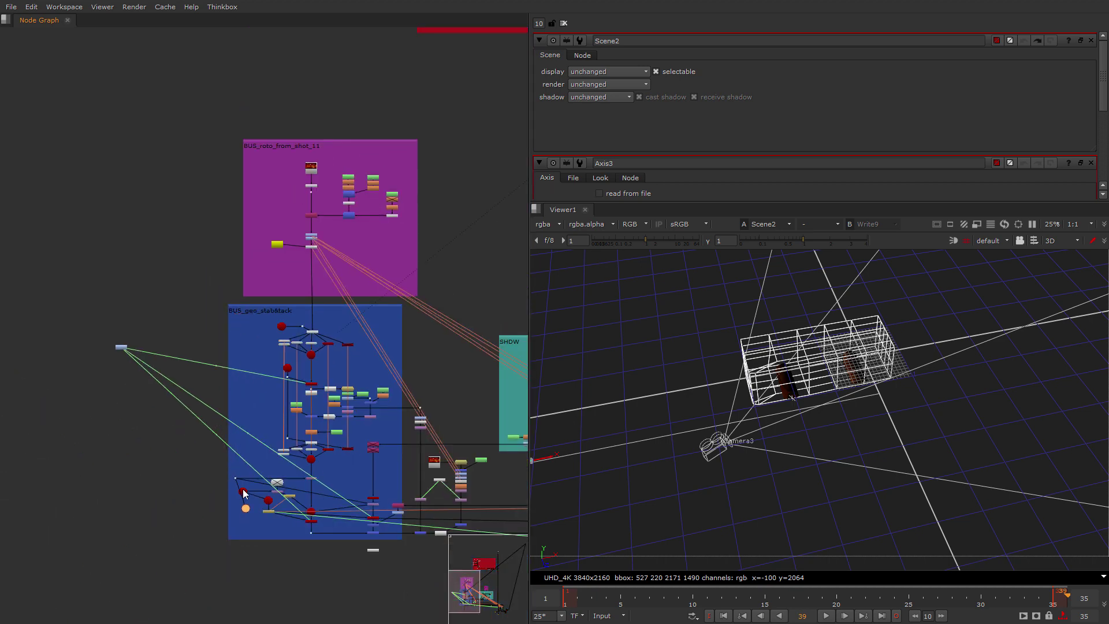
# Examine the Project3D1 geometry branches and display the tracked Camera3 in the viewer
pyautogui.scroll(8, 336, 361)
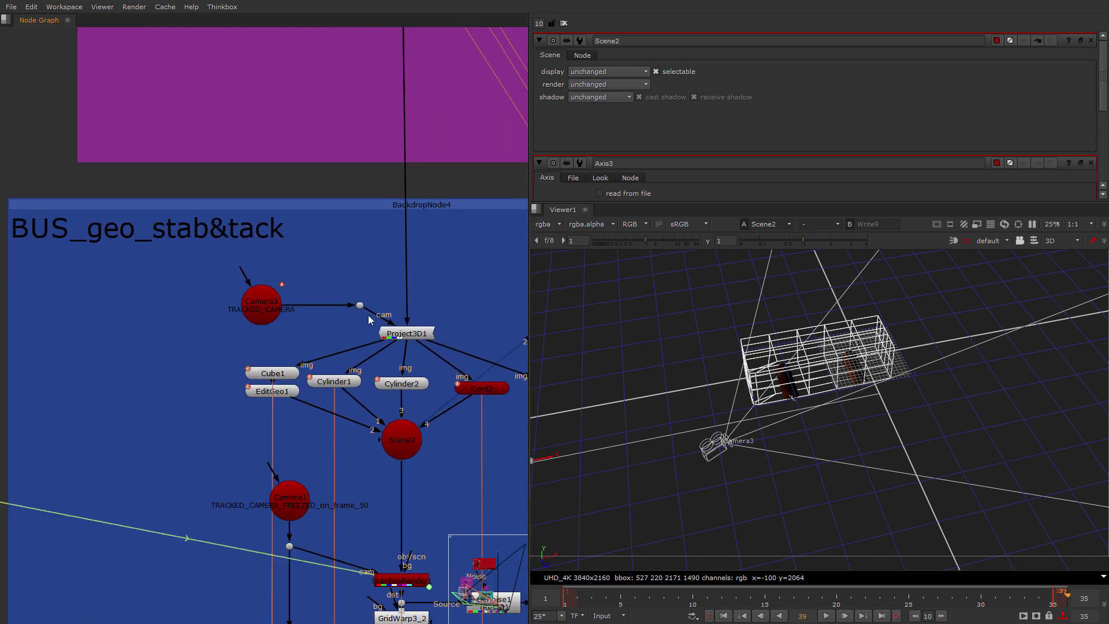
pyautogui.scroll(2, 424, 418)
pyautogui.moveTo(440, 411); pyautogui.dragTo(268, 460, button='middle')
pyautogui.scroll(-2, 424, 418)
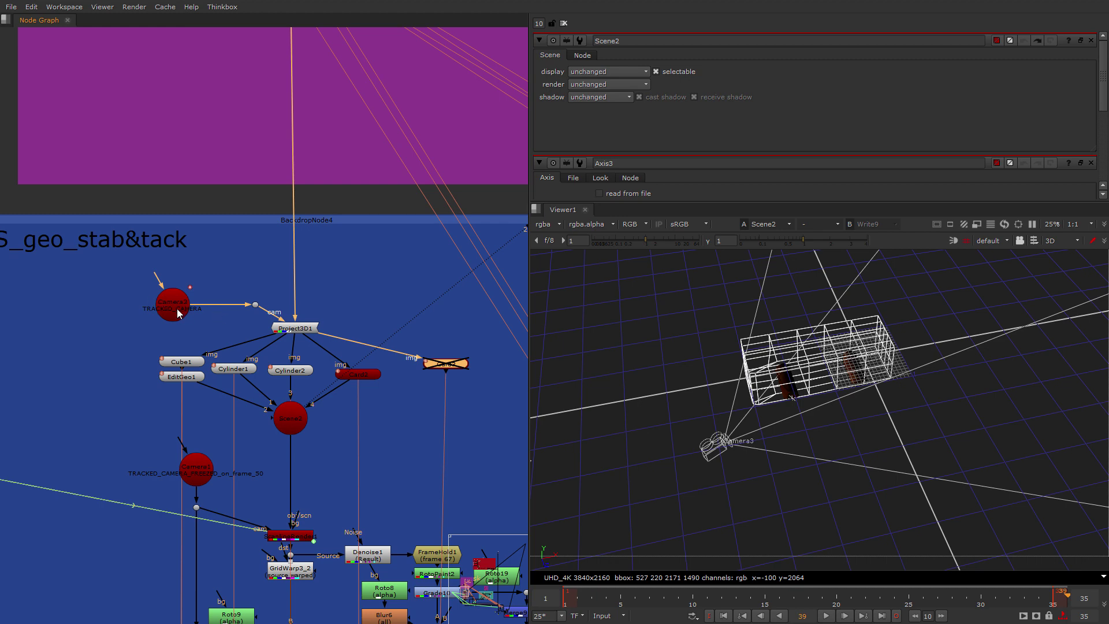
pyautogui.click(177, 308)
pyautogui.press('1')
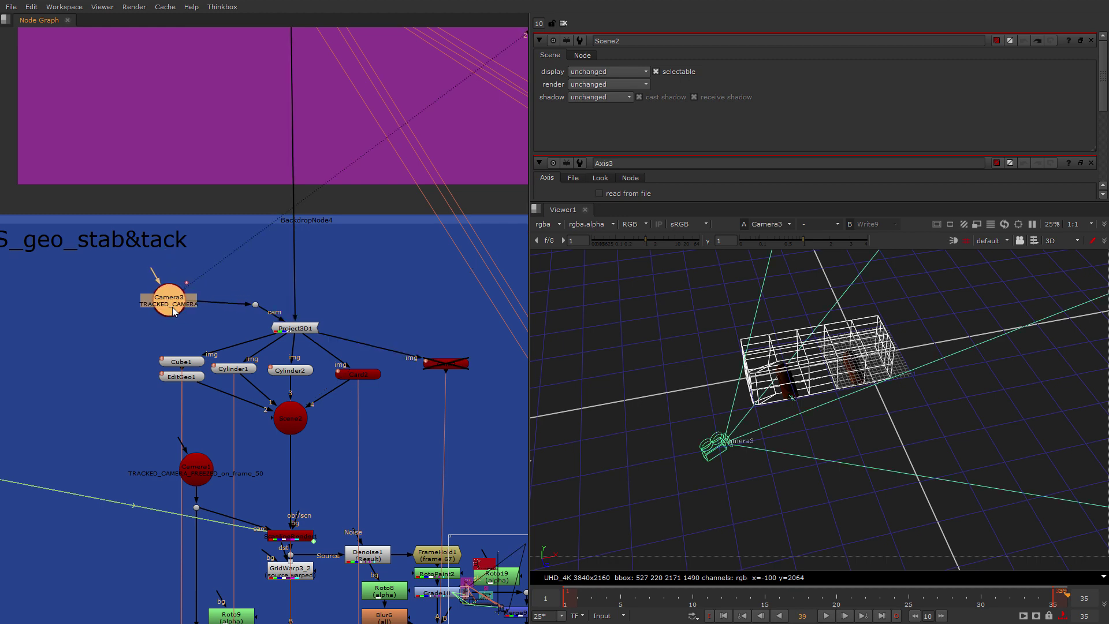
# Display the Read1 bus footage at frame 58
pyautogui.moveTo(209, 254); pyautogui.dragTo(300, 484, button='middle')
pyautogui.scroll(-3, 301, 484)
pyautogui.moveTo(351, 399)
pyautogui.mouseDown(button='middle')
pyautogui.moveTo(311, 541)
pyautogui.moveTo(346, 386)
pyautogui.mouseUp(button='middle')
pyautogui.scroll(1, 310, 541)
pyautogui.click(349, 79)
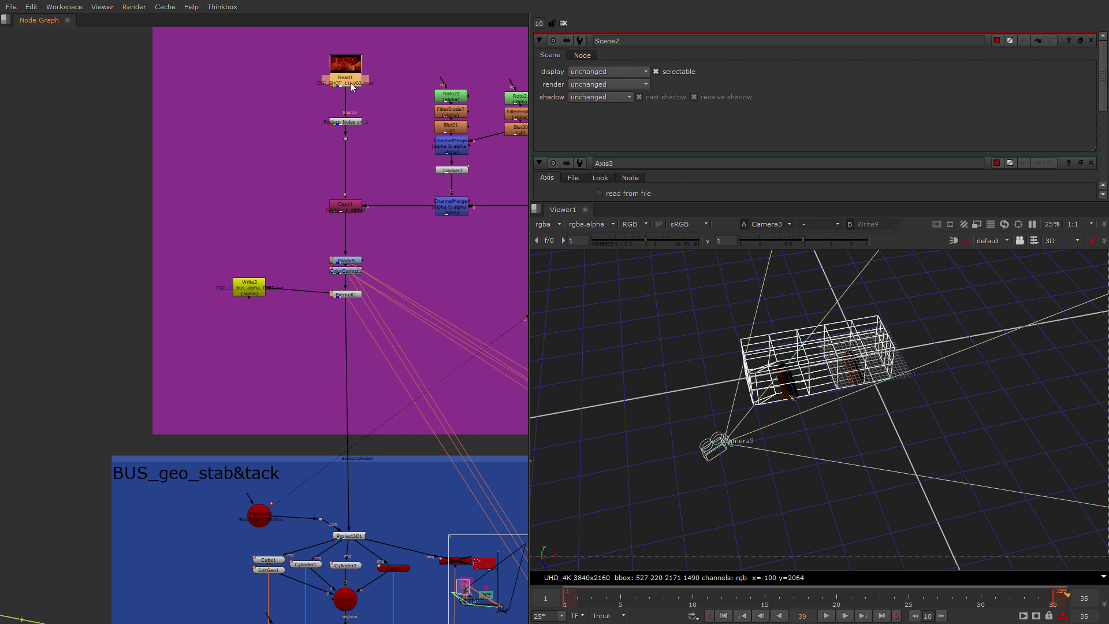
pyautogui.press('1')
pyautogui.moveTo(744, 604); pyautogui.dragTo(923, 611)
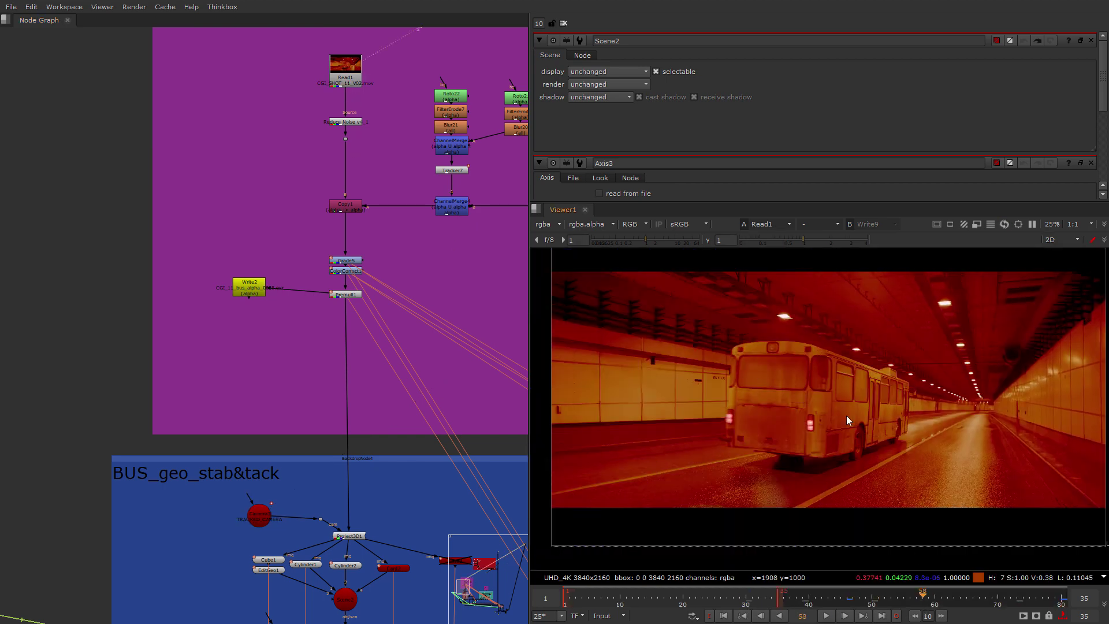
# Add a cube node and paste a copy of the ScanlineRender node near it
pyautogui.scroll(2, 380, 364)
pyautogui.press('Tab')
pyautogui.write('dube')
pyautogui.press('Return')
pyautogui.moveTo(298, 416); pyautogui.dragTo(293, 263, button='middle')
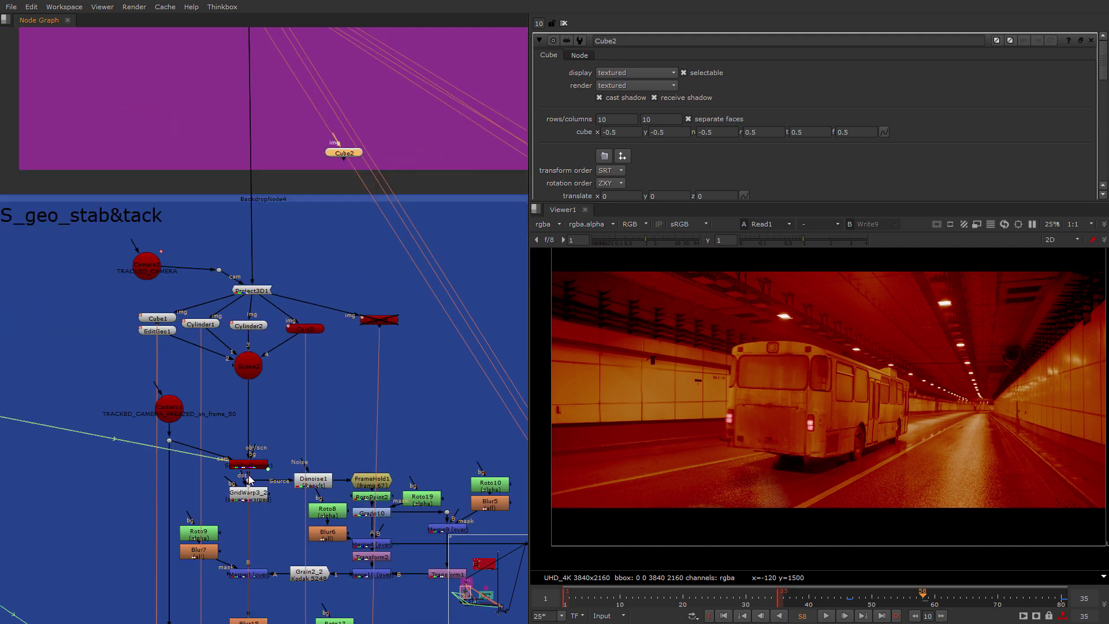
pyautogui.click(250, 467)
pyautogui.hotkey('ctrl', 'c')
pyautogui.click(334, 188)
pyautogui.hotkey('ctrl', 'v')
# Connect the copied ScanlineRender to the bus footage as background, the tracked Camera3, and Cube2
pyautogui.scroll(2, 334, 185)
pyautogui.scroll(-2, 296, 153)
pyautogui.click(280, 131)
pyautogui.moveTo(326, 175); pyautogui.dragTo(266, 125)
pyautogui.press('Tab')
pyautogui.write('ca')
pyautogui.click(253, 159)
pyautogui.moveTo(267, 125); pyautogui.dragTo(270, 280, button='middle')
pyautogui.moveTo(341, 298); pyautogui.dragTo(396, 306)
pyautogui.scroll(-3, 396, 303)
pyautogui.moveTo(354, 311); pyautogui.dragTo(295, 36)
# Reshape Cube2 over the bus to about x -1.03, y -0.83, n -2.14, r 2.65, t 0.975, f -0.75
pyautogui.scroll(2, 312, 63)
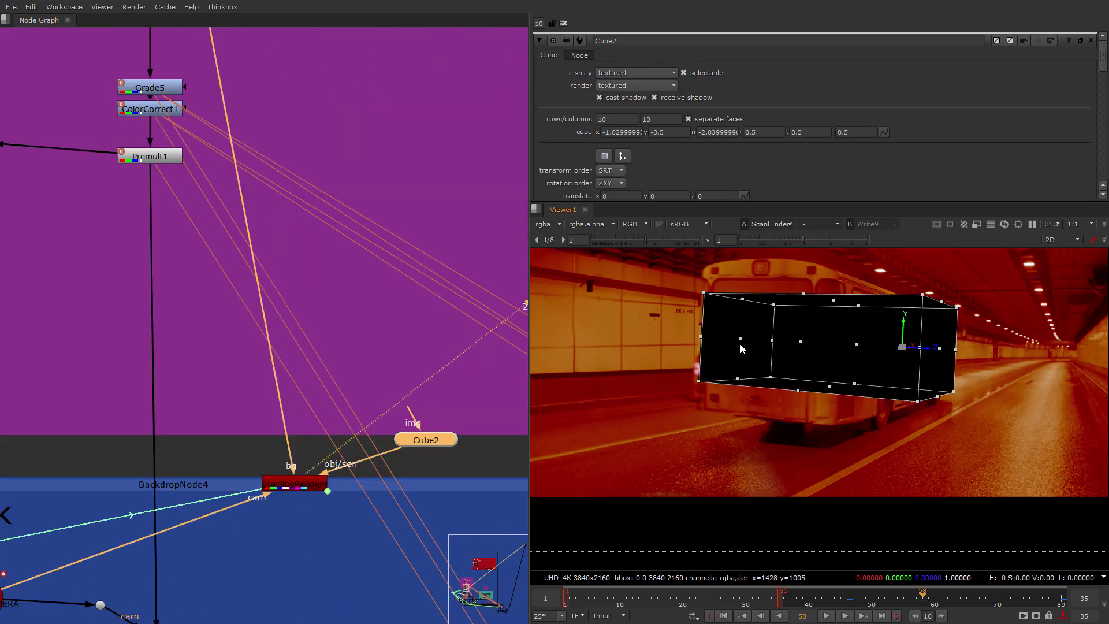
pyautogui.moveTo(740, 340); pyautogui.dragTo(733, 341)
pyautogui.moveTo(825, 386); pyautogui.dragTo(824, 414)
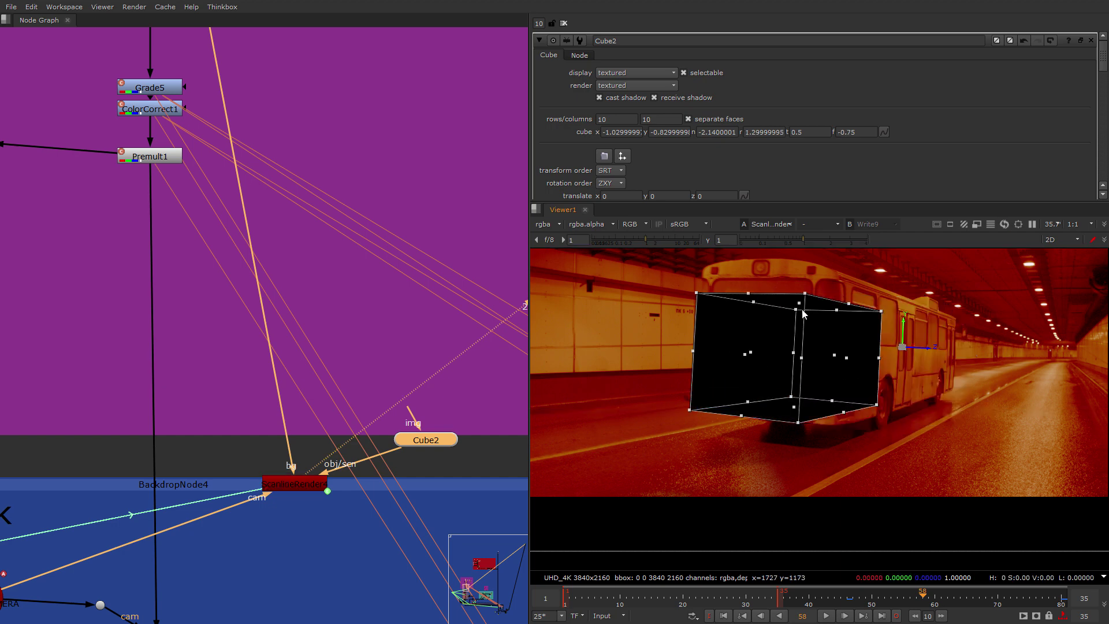
pyautogui.moveTo(797, 306); pyautogui.dragTo(800, 267)
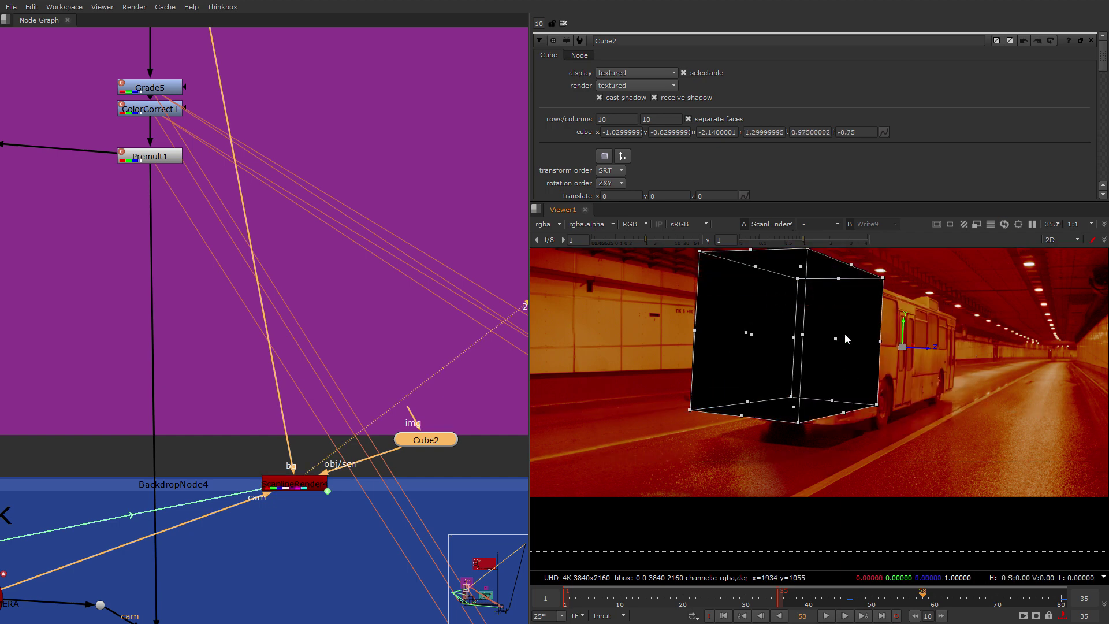
pyautogui.moveTo(848, 341)
pyautogui.mouseDown()
pyautogui.moveTo(969, 351)
pyautogui.moveTo(839, 347)
pyautogui.mouseUp()
# Examine the Georacker_output group with its TransformGeo node and tracked camera
pyautogui.scroll(-3, 233, 403)
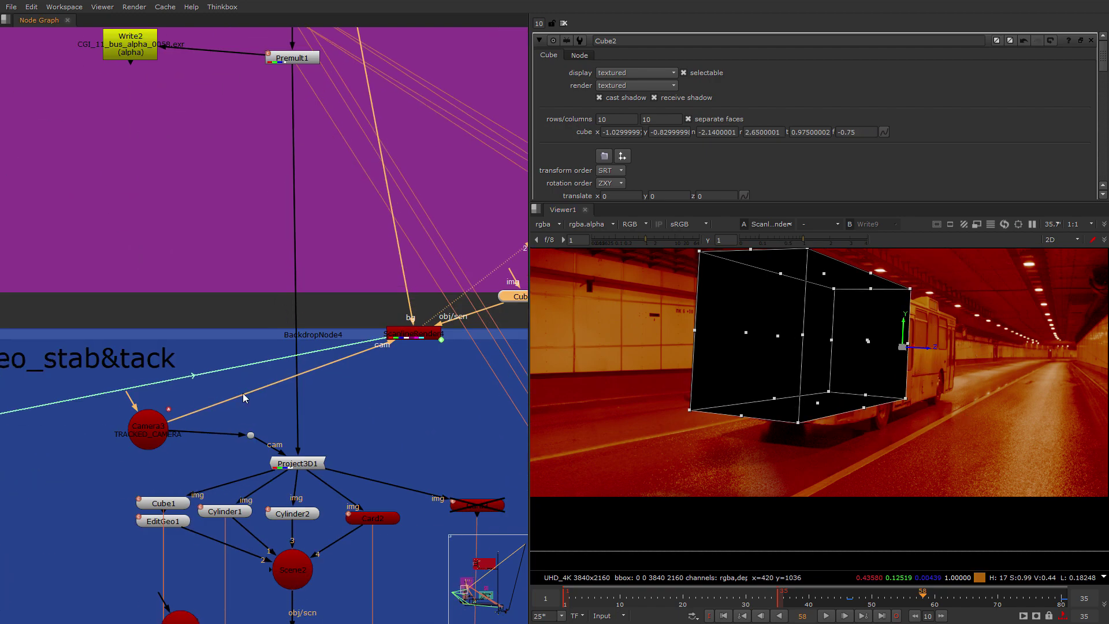
pyautogui.scroll(-2, 232, 403)
pyautogui.moveTo(376, 429); pyautogui.dragTo(158, 459, button='middle')
pyautogui.scroll(-4, 158, 459)
pyautogui.moveTo(444, 442); pyautogui.dragTo(275, 407, button='middle')
pyautogui.scroll(8, 274, 388)
pyautogui.click(234, 313)
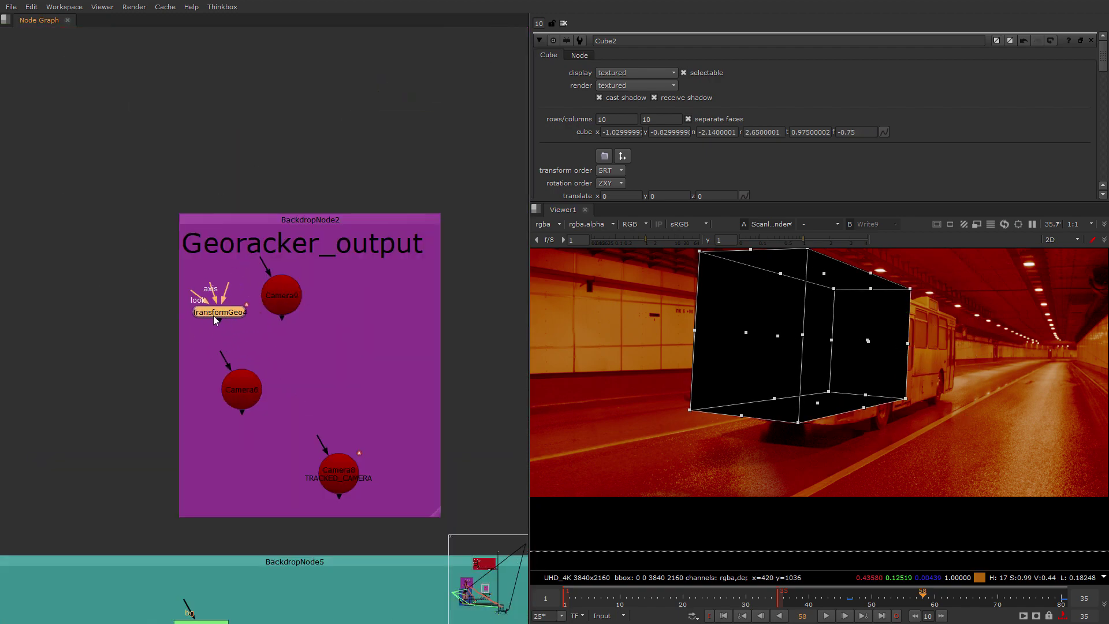
pyautogui.moveTo(213, 316); pyautogui.dragTo(218, 313)
pyautogui.moveTo(338, 479); pyautogui.dragTo(366, 408)
pyautogui.scroll(-5, 307, 429)
pyautogui.scroll(4, 199, 411)
pyautogui.moveTo(7, 441); pyautogui.dragTo(448, 397, button='middle')
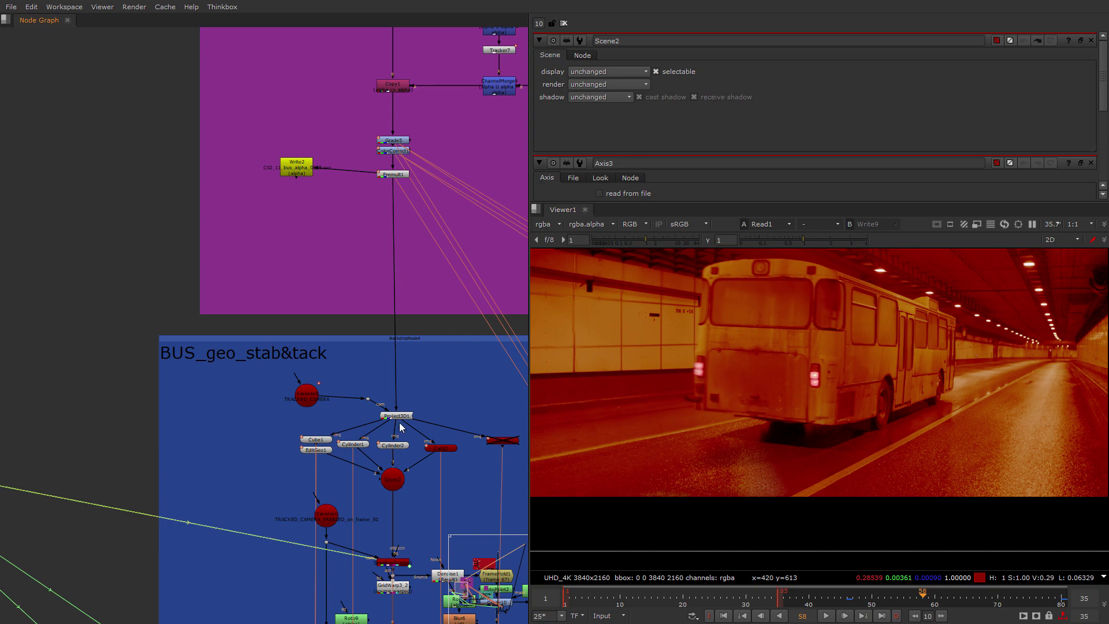
# Display Scene2 in the 3D viewer and examine the bus geometry from above with Camera3
pyautogui.scroll(4, 381, 410)
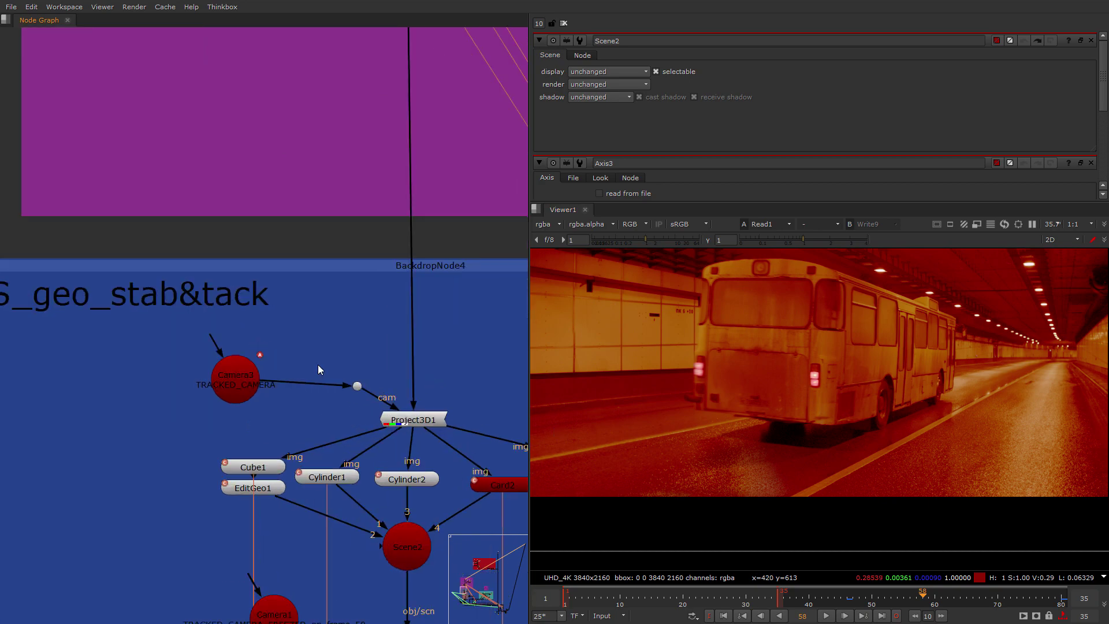
pyautogui.moveTo(273, 372); pyautogui.dragTo(275, 383)
pyautogui.click(426, 421)
pyautogui.press('1')
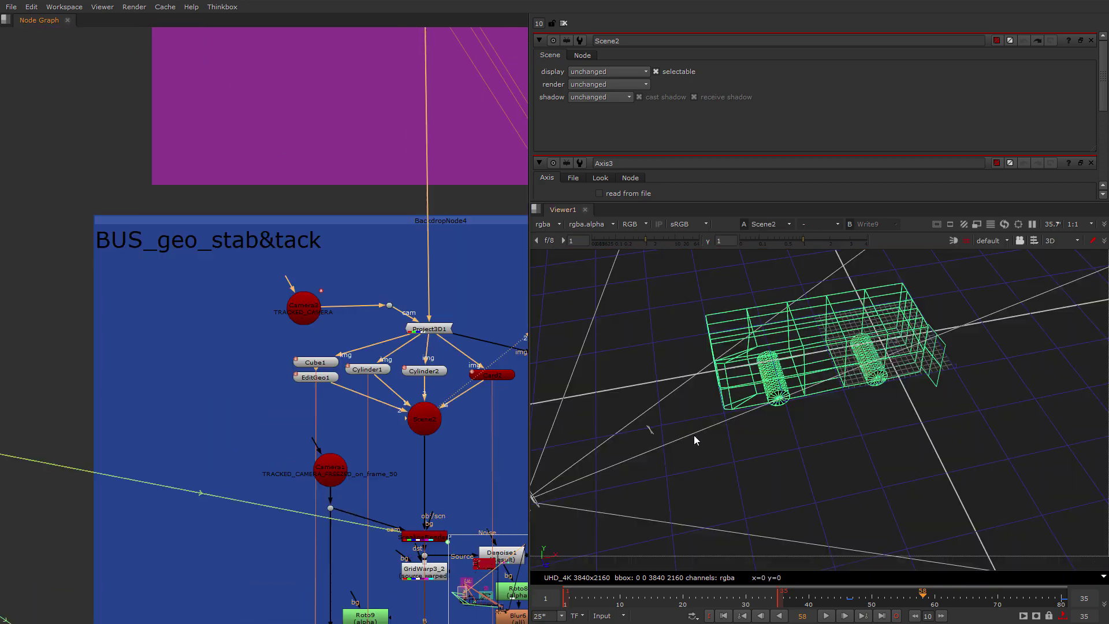
pyautogui.scroll(-3, 695, 435)
pyautogui.keyDown('ctrl'); pyautogui.moveTo(737, 452); pyautogui.dragTo(778, 418); pyautogui.keyUp('ctrl')
pyautogui.moveTo(394, 466); pyautogui.dragTo(393, 413, button='middle')
pyautogui.scroll(3, 393, 414)
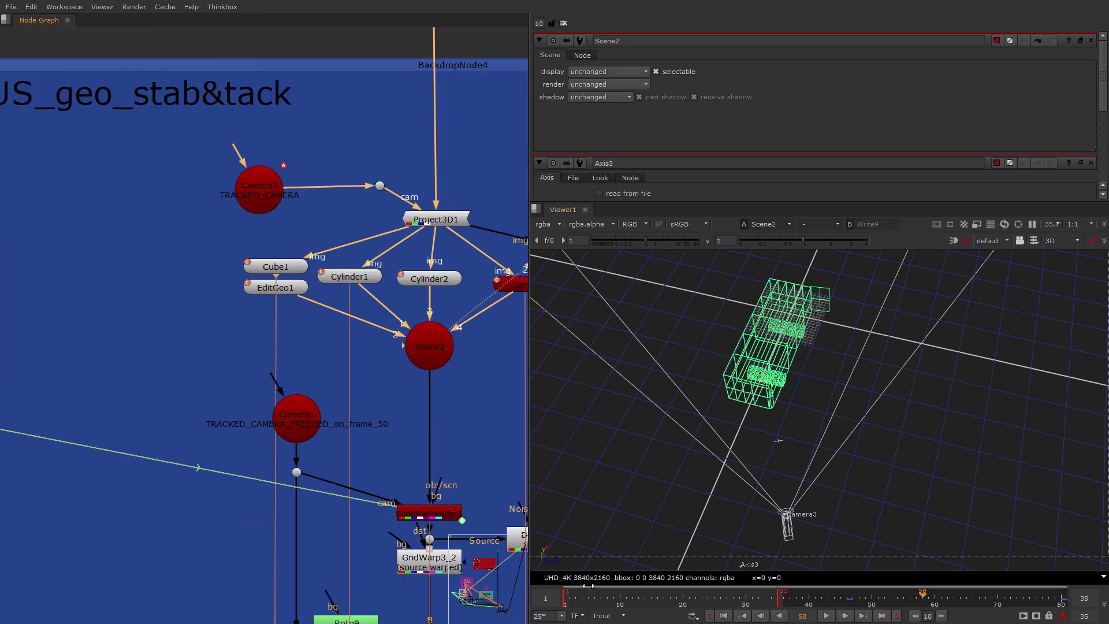
# Scrub the timeline to review the tracked camera's movement around the bus geometry
pyautogui.moveTo(579, 596); pyautogui.dragTo(928, 592)
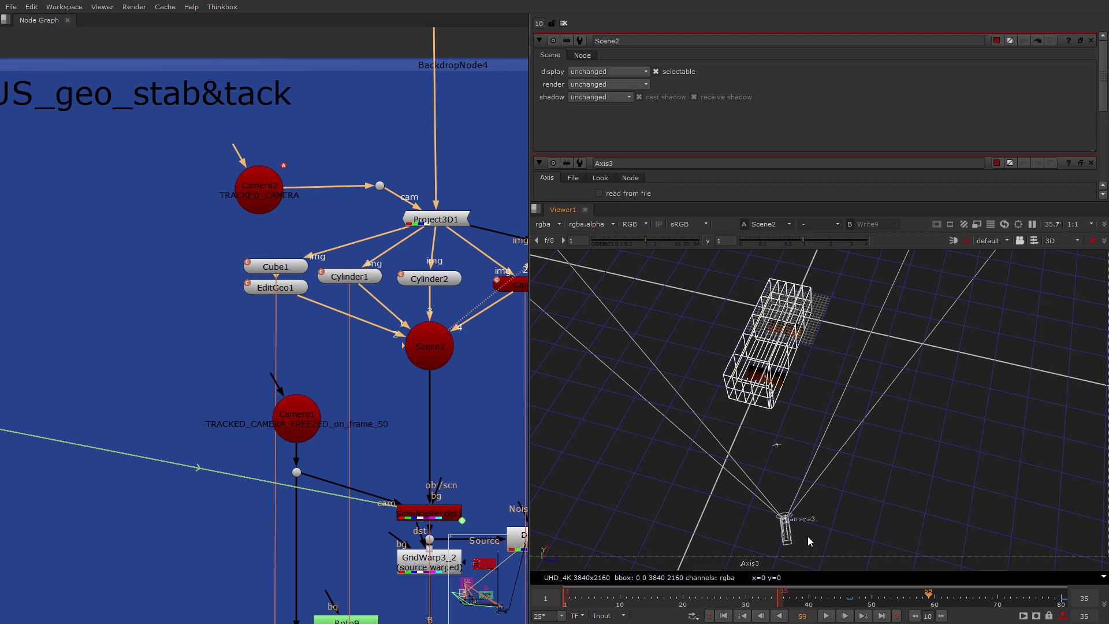
pyautogui.moveTo(655, 596); pyautogui.dragTo(1016, 616)
# Display the source bus footage in the BUS_roto_from_shot_11 group again
pyautogui.scroll(-3, 428, 164)
pyautogui.moveTo(428, 163); pyautogui.dragTo(419, 433, button='middle')
pyautogui.moveTo(466, 36); pyautogui.dragTo(398, 245, button='middle')
pyautogui.click(347, 212)
pyautogui.press('1')
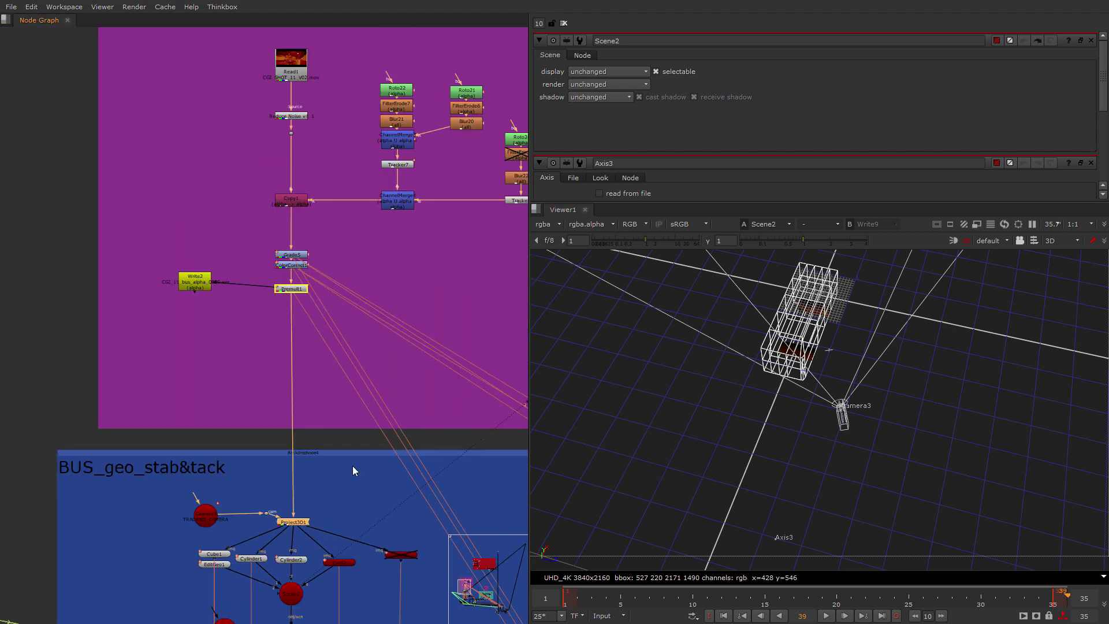
# Display the ScanlineRender1 node of the BUS_geo_stab&tack group and open the properties of the frozen tracked camera, Camera1
pyautogui.moveTo(332, 530); pyautogui.dragTo(372, 260, button='middle')
pyautogui.scroll(5, 306, 341)
pyautogui.click(354, 306)
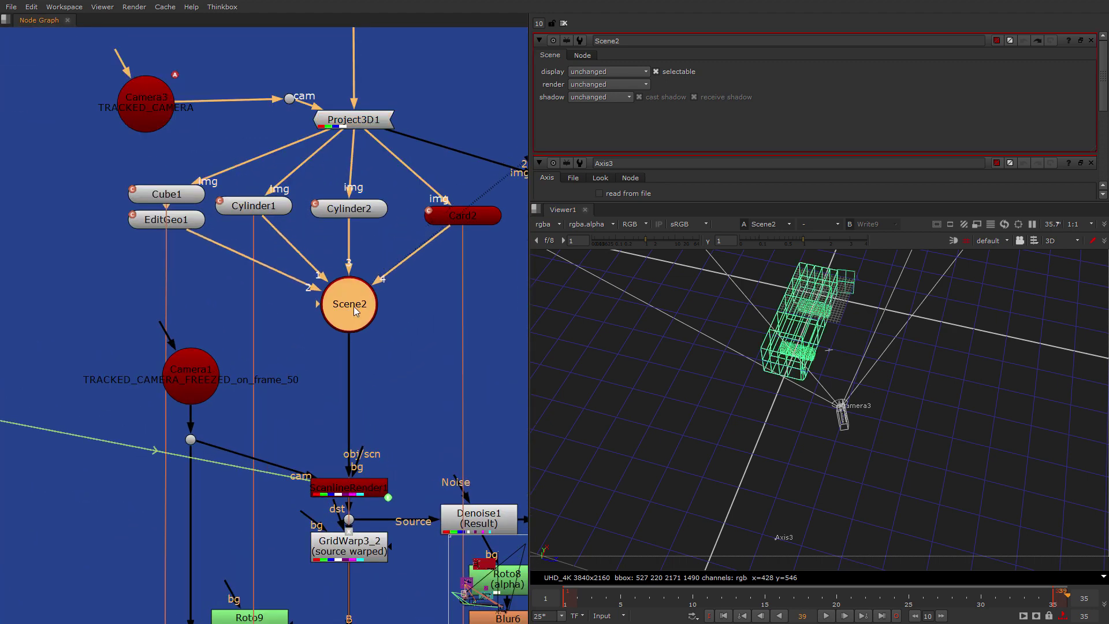
pyautogui.click(320, 484)
pyautogui.press('1')
pyautogui.doubleClick(176, 393)
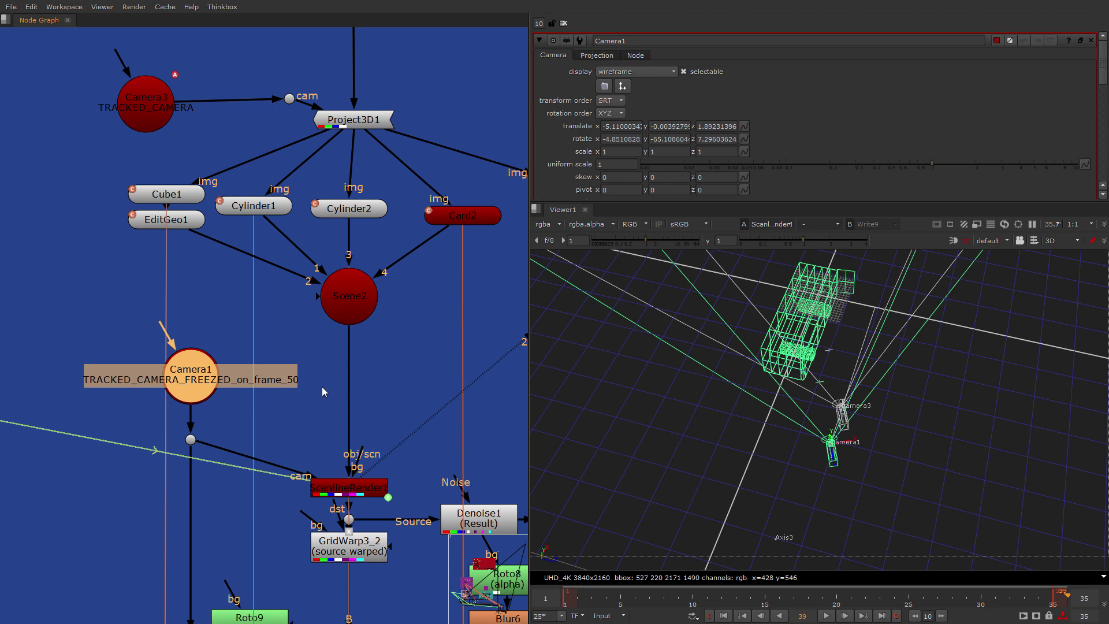
# Switch the viewer to 2D and go to frame 45 of the projected bus render
pyautogui.press('Tab')
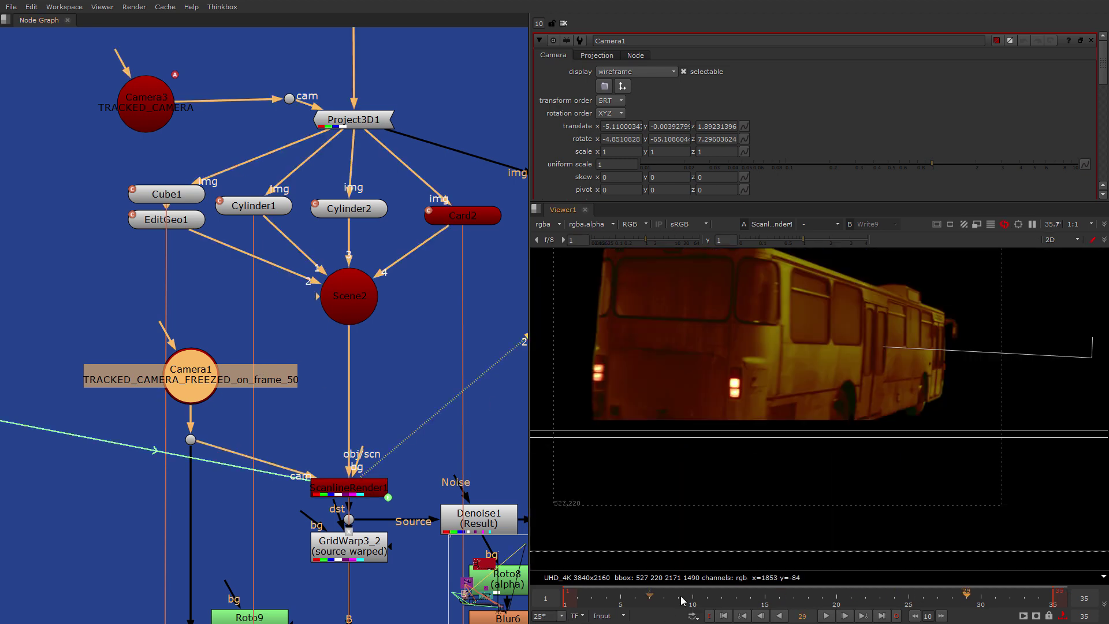
pyautogui.write('45')
pyautogui.press('Return')
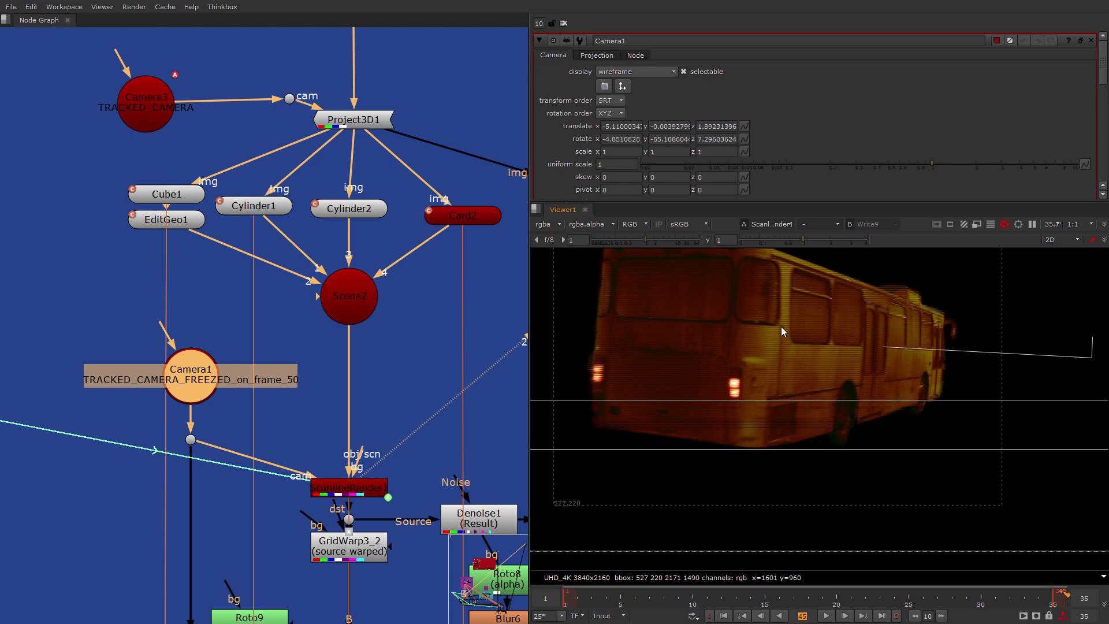
# Tidy the upper BUS_geo_stab&tack tree by repositioning the Camera1, Scene2, Camera3 and Project3D1 nodes
pyautogui.scroll(-2, 303, 313)
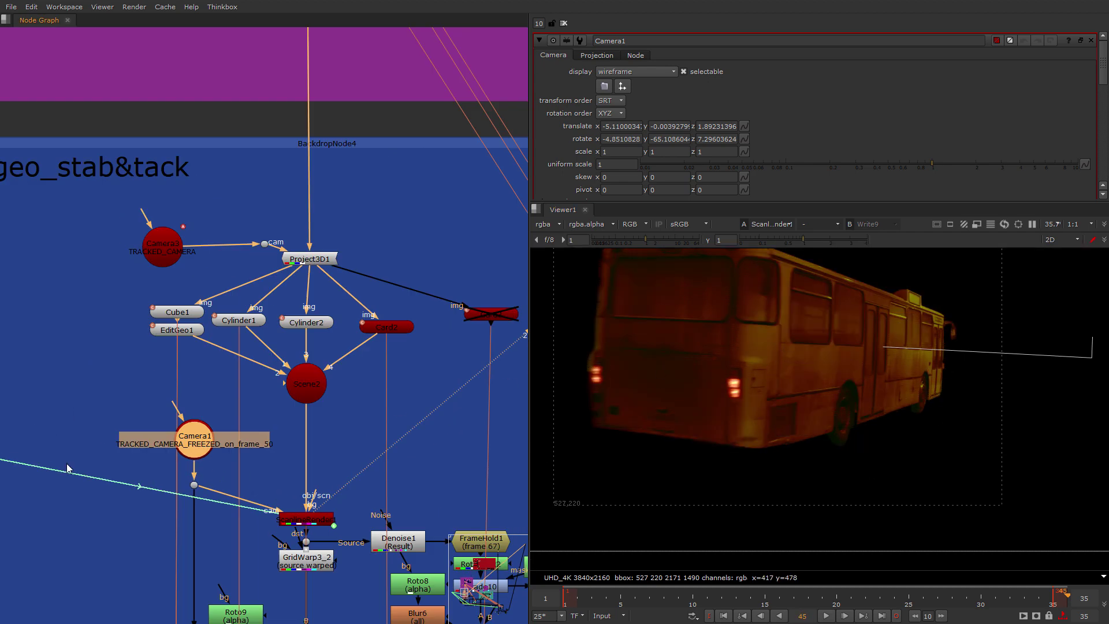
pyautogui.moveTo(186, 446); pyautogui.dragTo(185, 412)
pyautogui.moveTo(310, 383); pyautogui.dragTo(314, 380)
pyautogui.moveTo(164, 264)
pyautogui.mouseDown()
pyautogui.moveTo(174, 248)
pyautogui.moveTo(182, 258)
pyautogui.mouseUp()
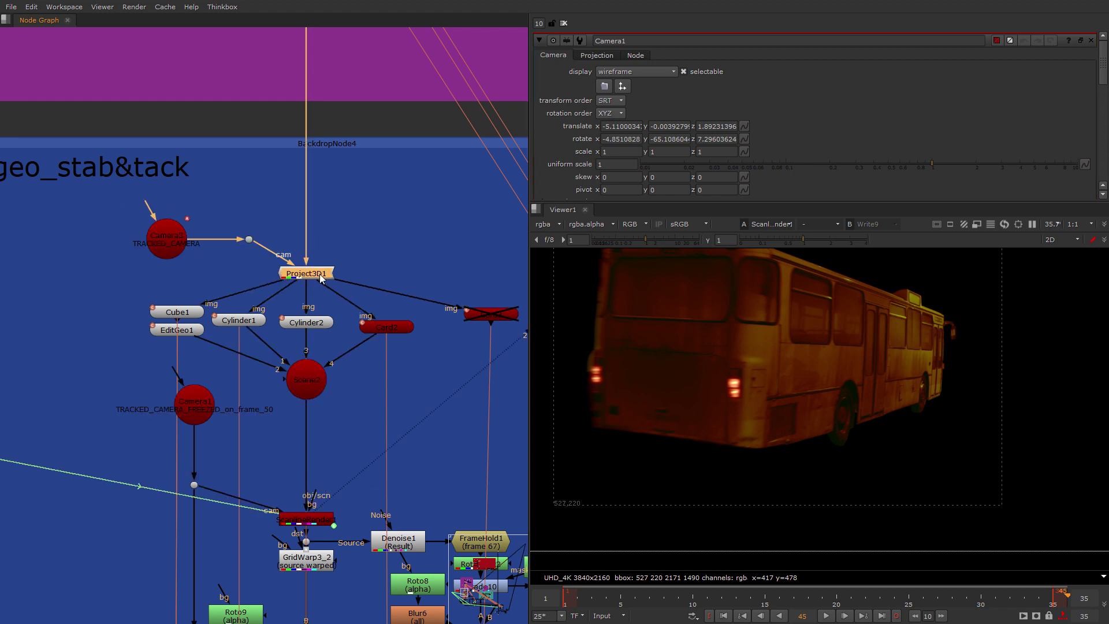
pyautogui.moveTo(321, 269); pyautogui.dragTo(319, 273)
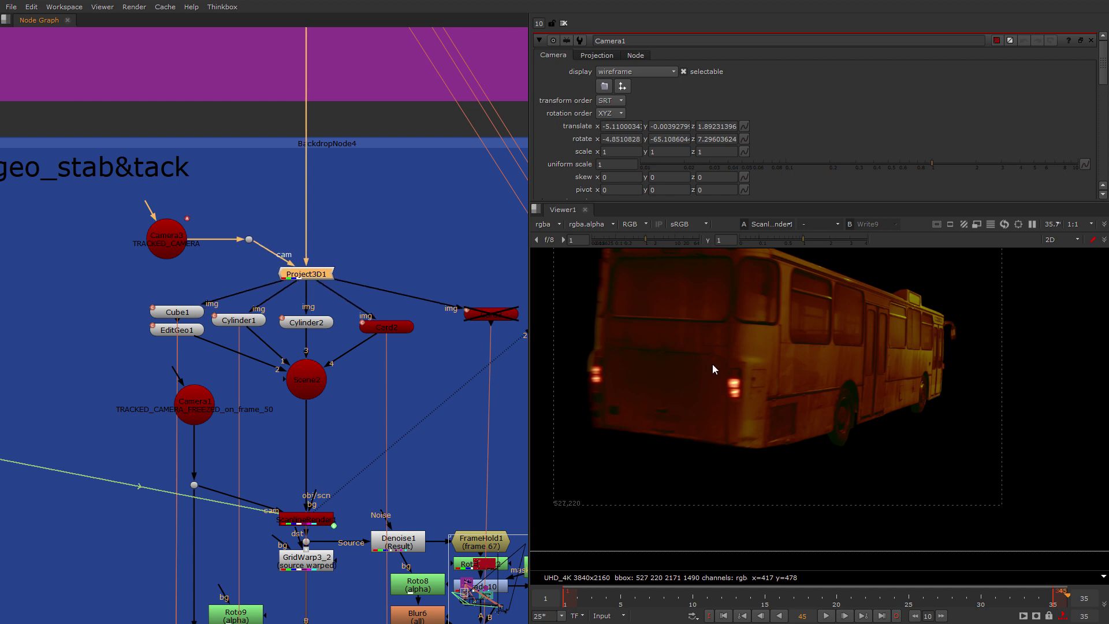
# Review the projected bus render at other frames, select Camera1, and go to frame 456
pyautogui.click(1057, 602)
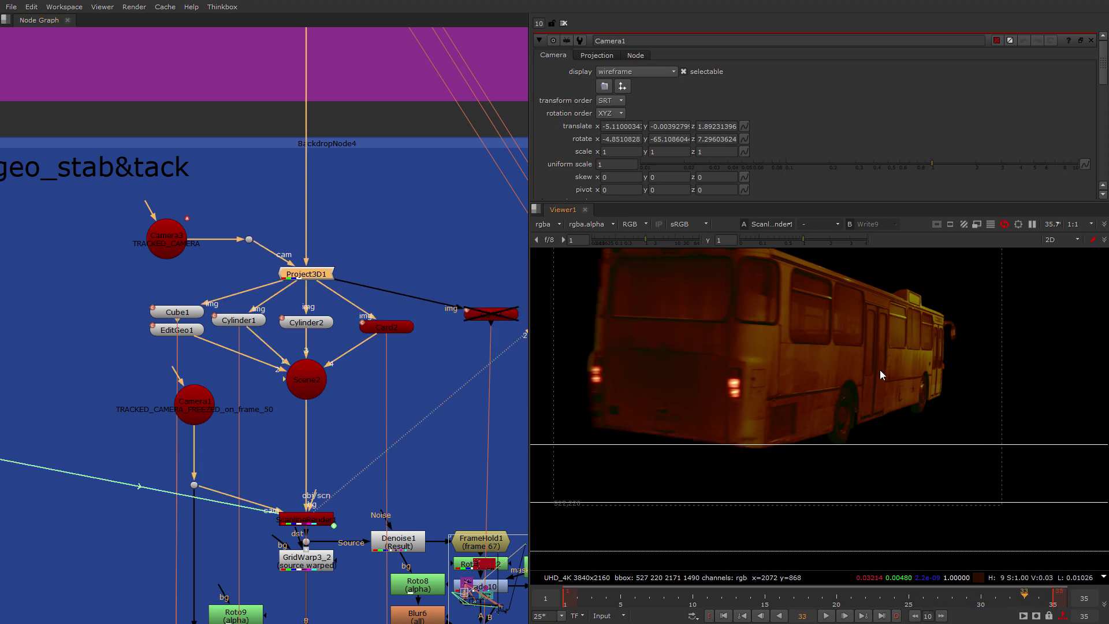
pyautogui.scroll(3, 171, 427)
pyautogui.click(171, 427)
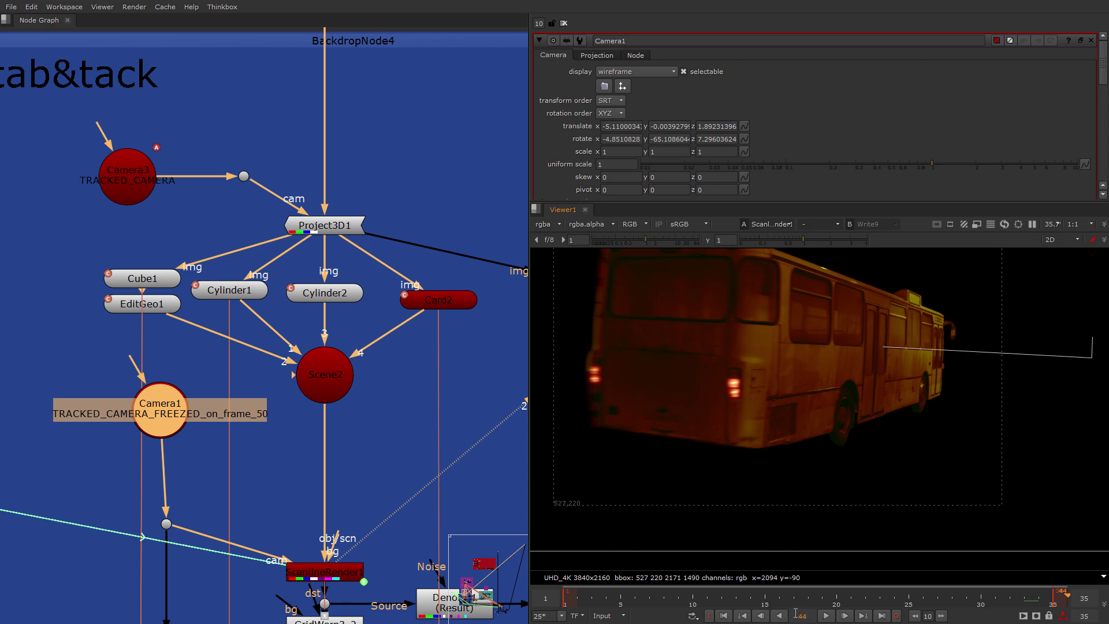
pyautogui.write('456')
pyautogui.press('Return')
# Display the Read1 source footage of the BUS_roto_from_shot_11 group and fit it in the viewer
pyautogui.scroll(-5, 275, 462)
pyautogui.moveTo(277, 214); pyautogui.dragTo(323, 474, button='middle')
pyautogui.scroll(4, 367, 271)
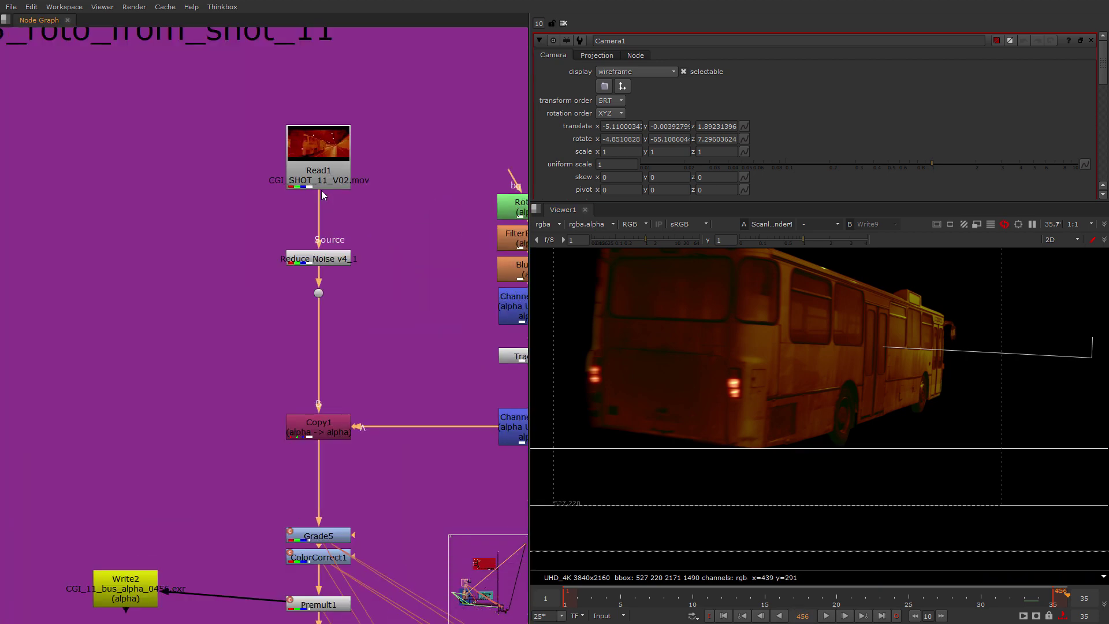
pyautogui.click(318, 173)
pyautogui.press('2')
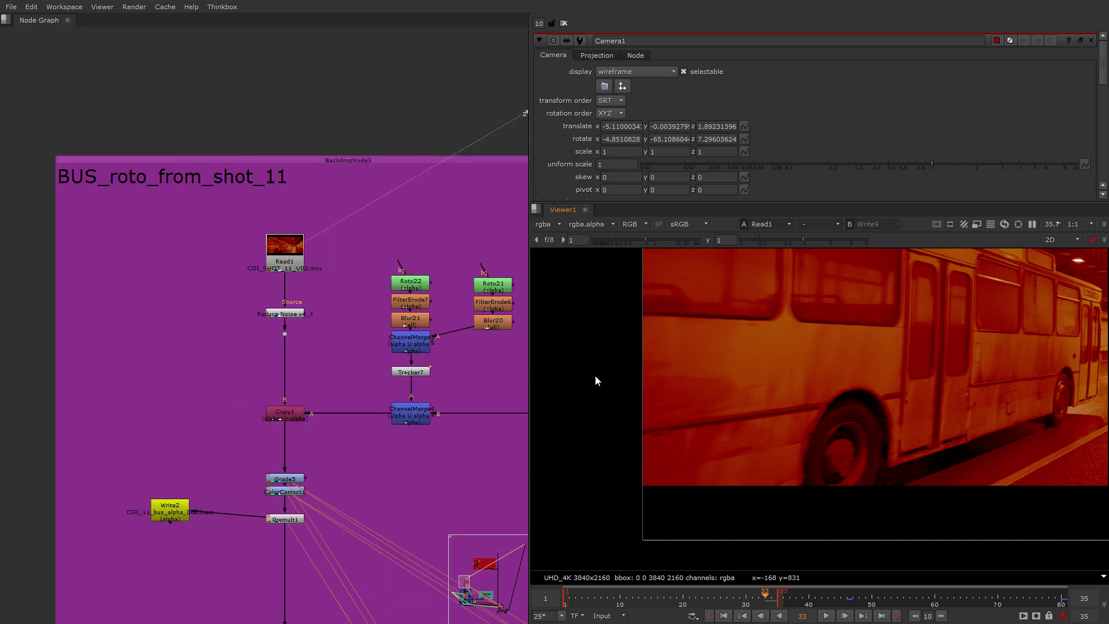
pyautogui.press('f')
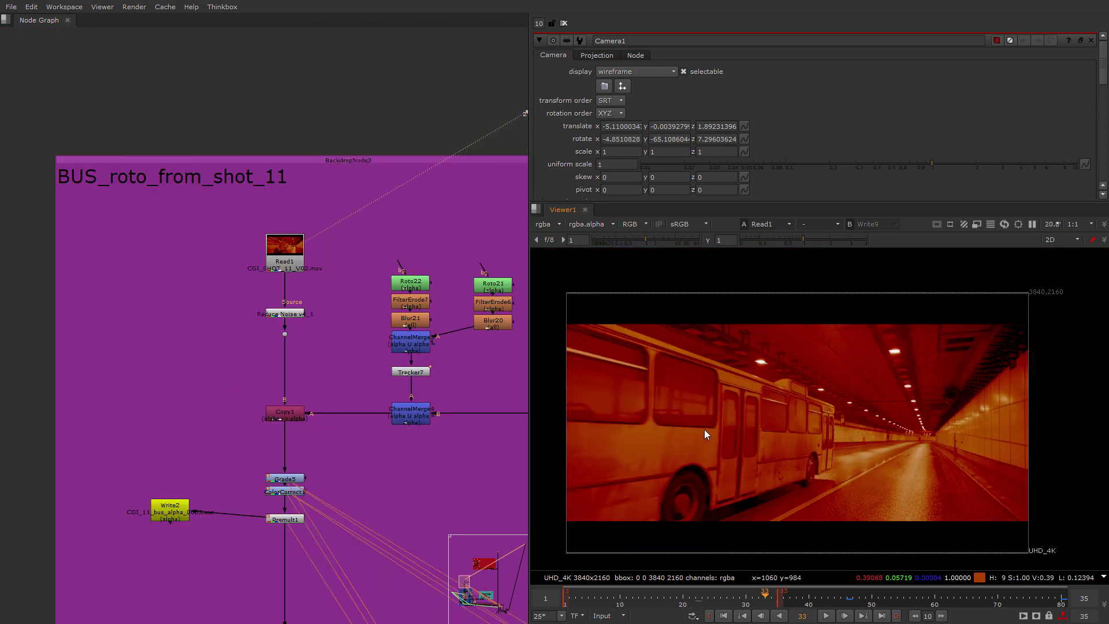
# Display Scene2 in the 3D viewer and examine the bus geometry and camera from several angles around frame 32
pyautogui.scroll(-3, 462, 340)
pyautogui.moveTo(367, 543); pyautogui.dragTo(345, 197, button='middle')
pyautogui.scroll(7, 345, 196)
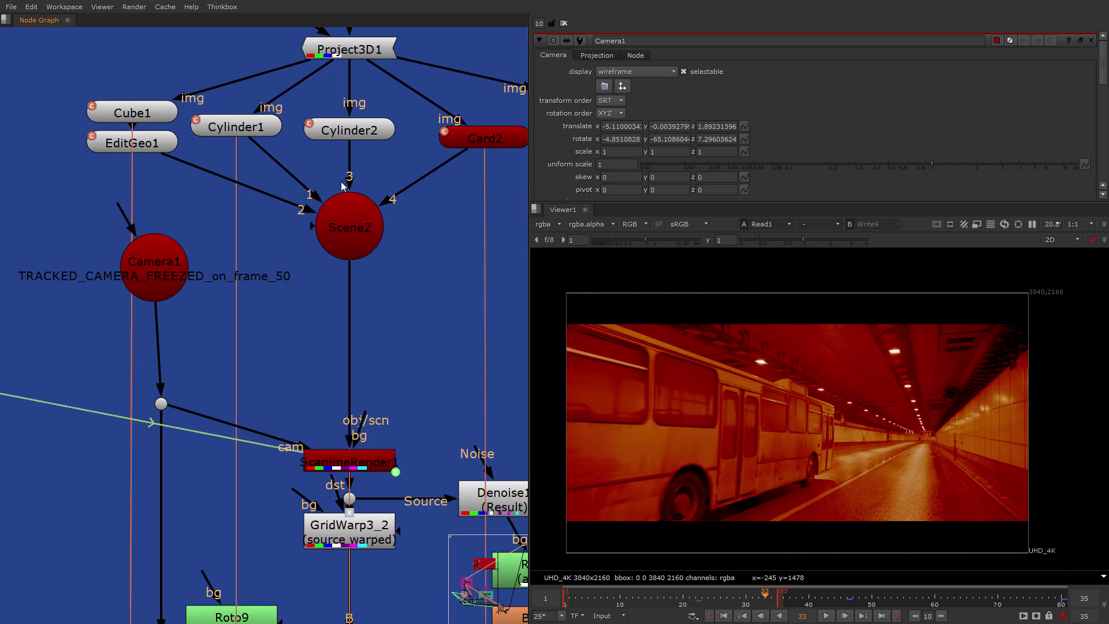
pyautogui.click(348, 209)
pyautogui.press('2')
pyautogui.scroll(4, 789, 410)
pyautogui.keyDown('ctrl'); pyautogui.moveTo(898, 396); pyautogui.dragTo(796, 522); pyautogui.keyUp('ctrl')
pyautogui.press('Left')
pyautogui.keyDown('ctrl'); pyautogui.moveTo(776, 458); pyautogui.dragTo(876, 415); pyautogui.keyUp('ctrl')
pyautogui.keyDown('ctrl'); pyautogui.moveTo(882, 454); pyautogui.dragTo(804, 324); pyautogui.keyUp('ctrl')
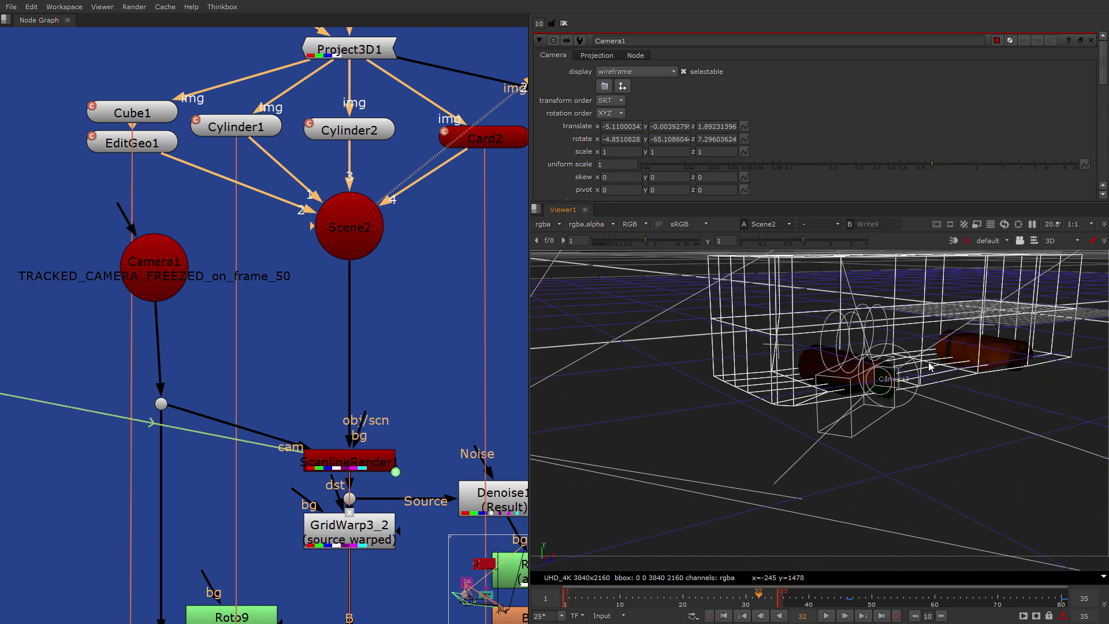
pyautogui.keyDown('ctrl'); pyautogui.moveTo(954, 373); pyautogui.dragTo(833, 436); pyautogui.keyUp('ctrl')
# Display the Read1 footage again and inspect the bus side mirror close up
pyautogui.scroll(-5, 417, 321)
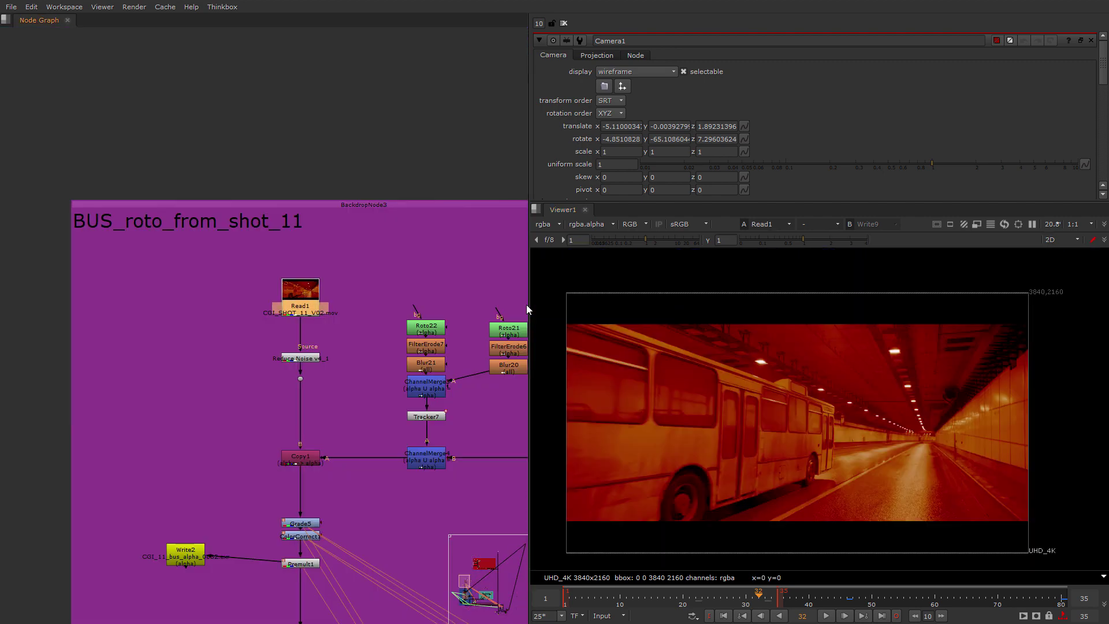
pyautogui.scroll(5, 717, 342)
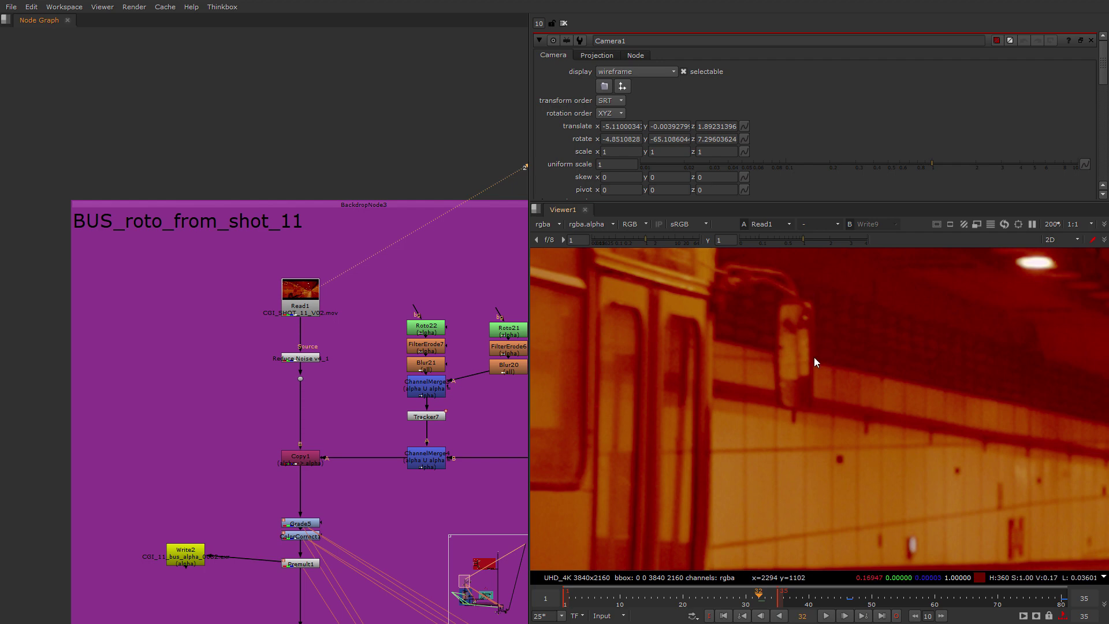
pyautogui.scroll(-3, 373, 540)
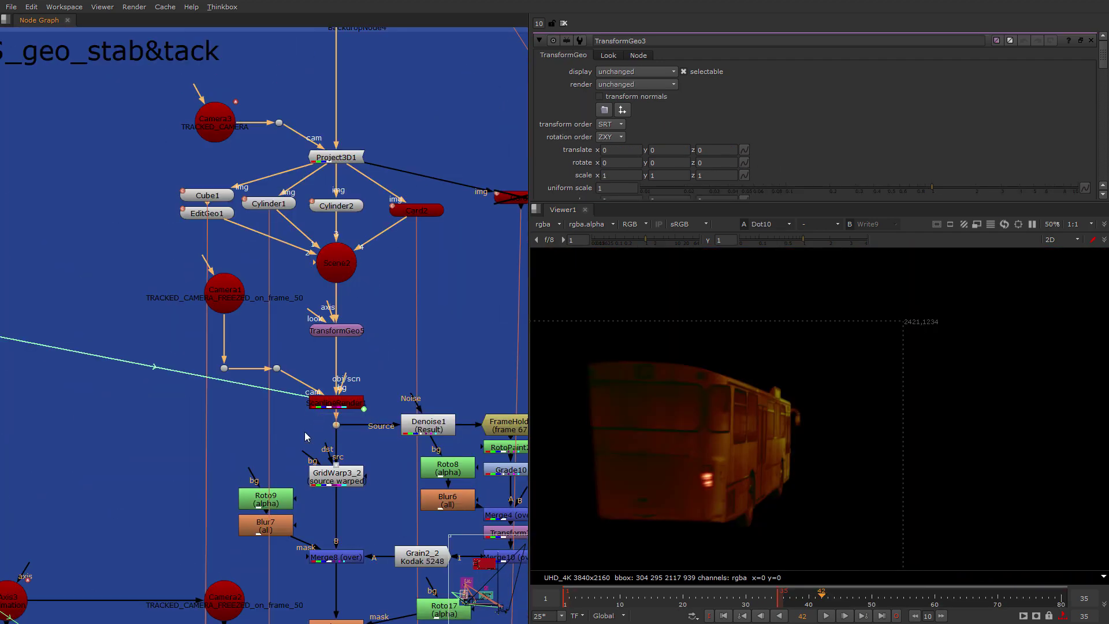
# Examine the rendered bus at Dot10 and display the warped result of GridWarp3_2
pyautogui.moveTo(305, 432); pyautogui.dragTo(175, 411, button='middle')
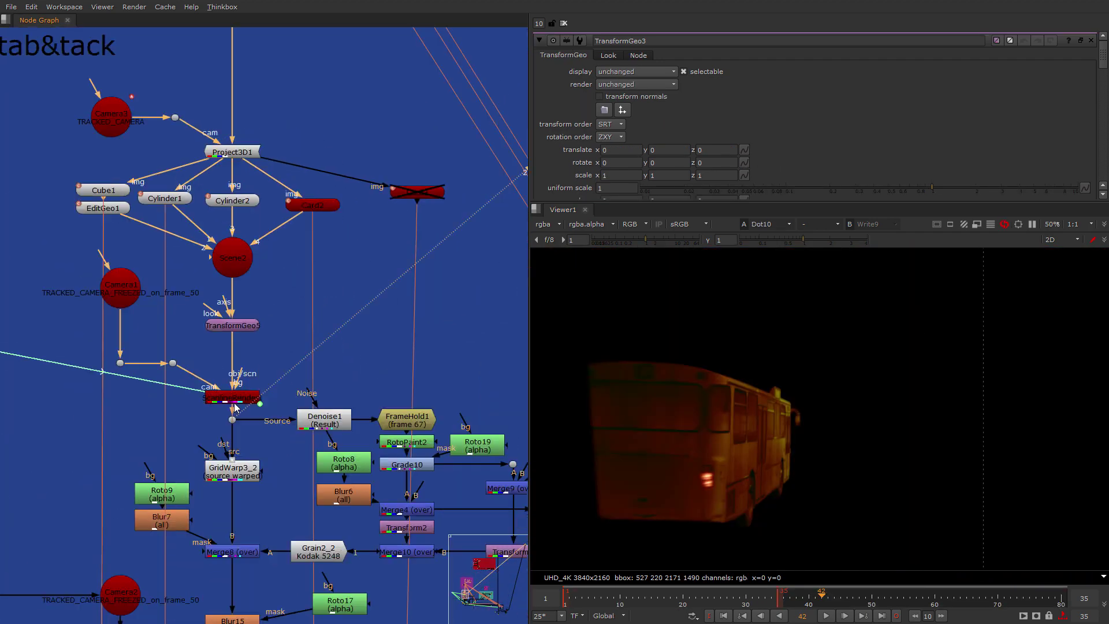
pyautogui.scroll(-1, 188, 399)
pyautogui.scroll(-3, 775, 420)
pyautogui.moveTo(775, 421); pyautogui.dragTo(890, 431, button='middle')
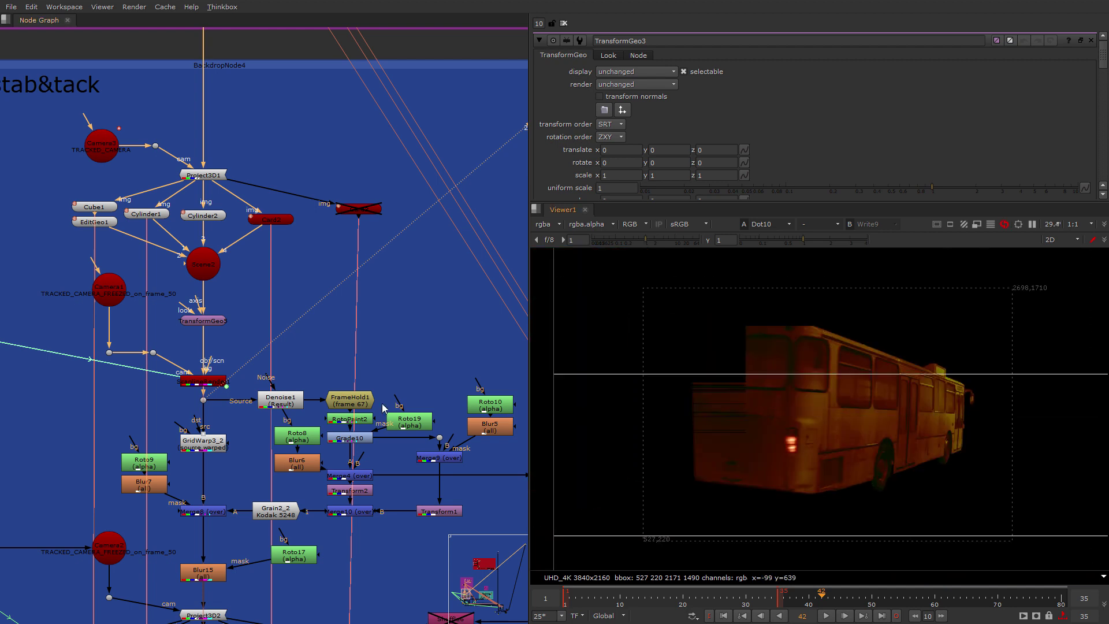
pyautogui.click(214, 446)
pyautogui.press('1')
# Display the Merge4 wheel patch and compare it with the ScanlineRender1 bus render at frame 50
pyautogui.click(365, 440)
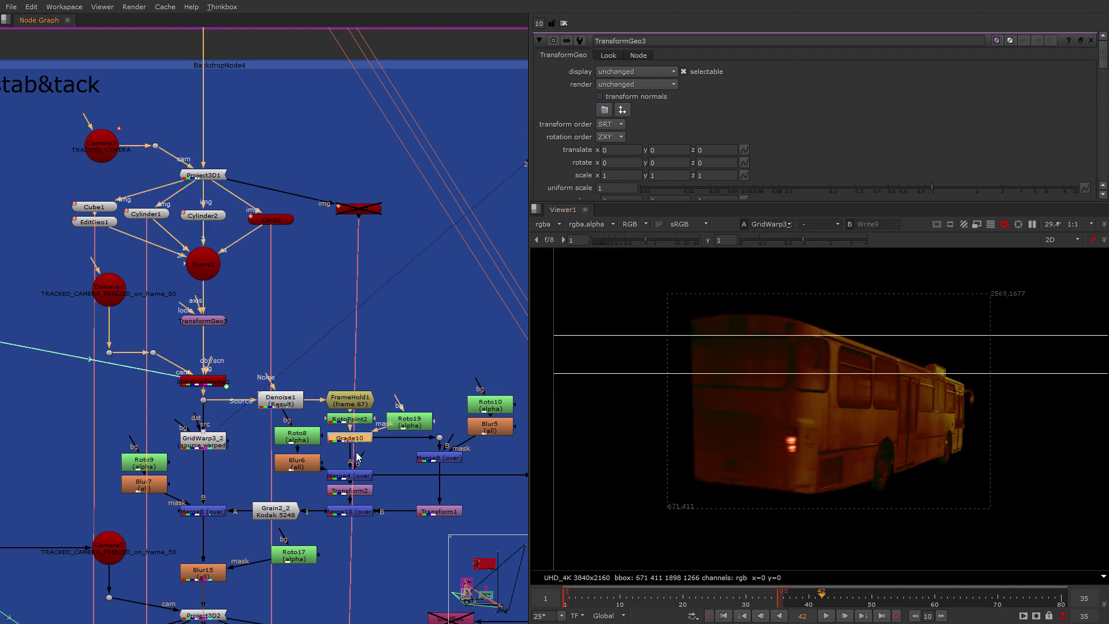
pyautogui.click(352, 476)
pyautogui.press('1')
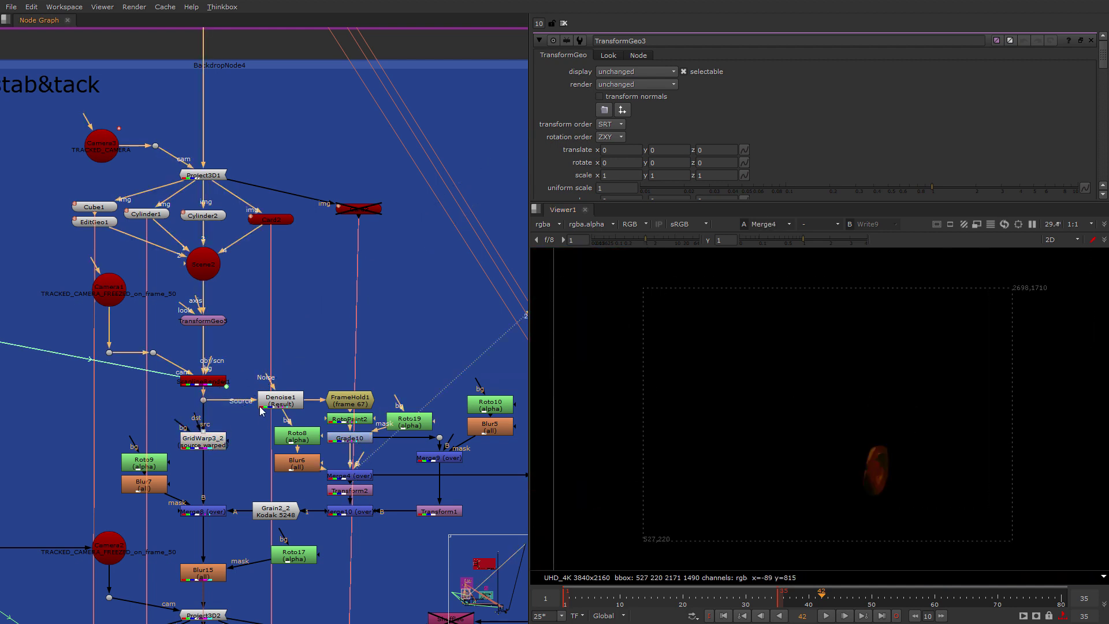
pyautogui.click(209, 381)
pyautogui.press('1')
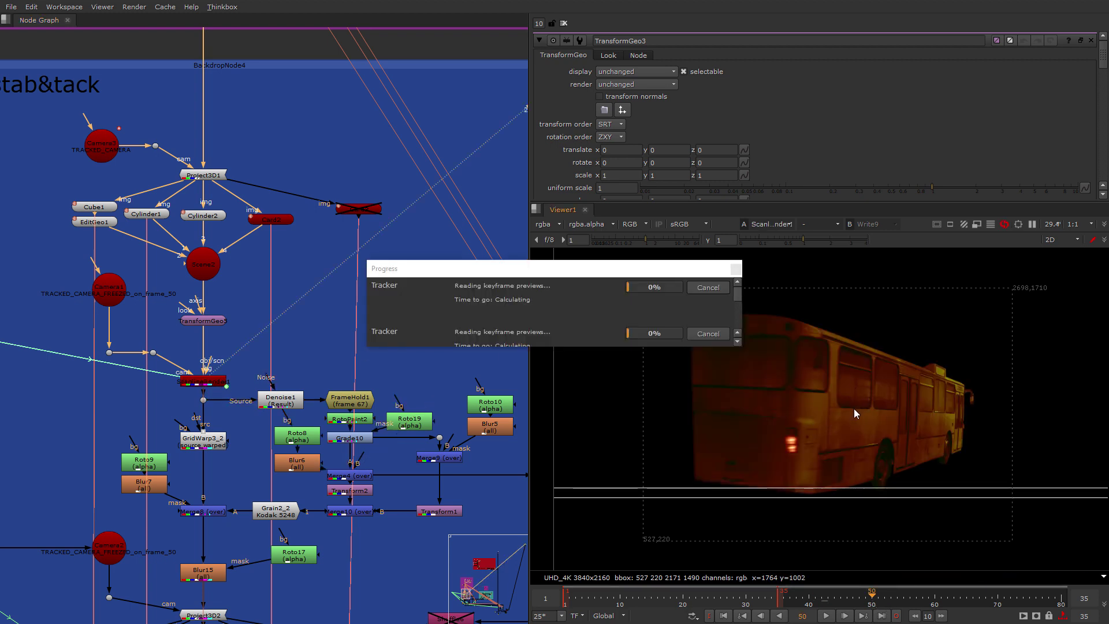
pyautogui.scroll(2, 748, 459)
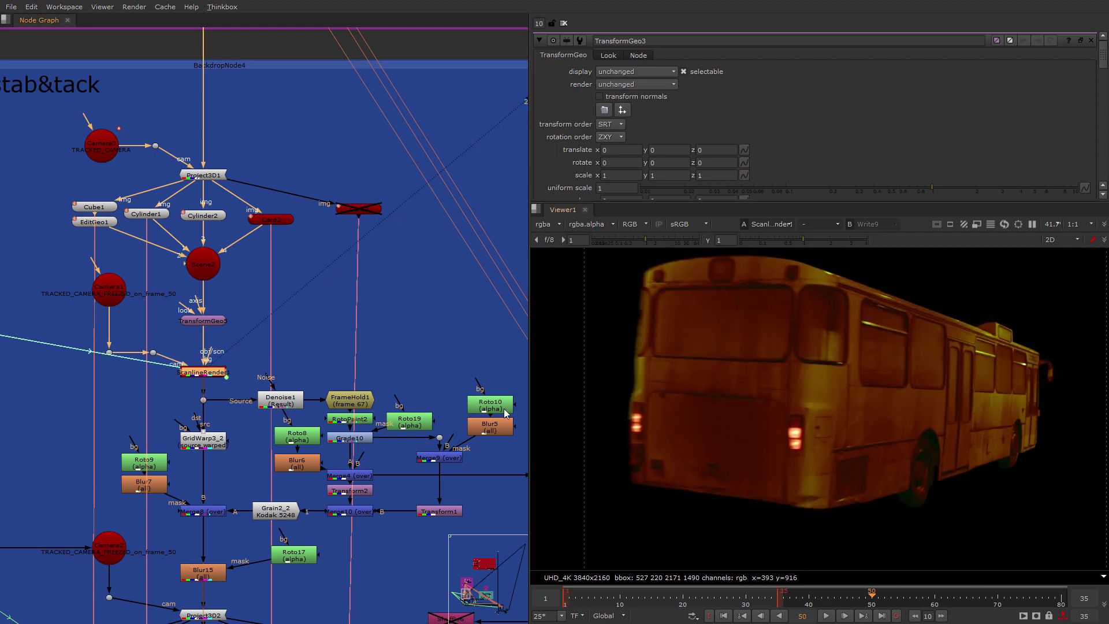
# Display the two wheel patches at Merge10 and the held bus frame at FrameHold1
pyautogui.moveTo(243, 479); pyautogui.dragTo(225, 356, button='middle')
pyautogui.click(332, 389)
pyautogui.press('1')
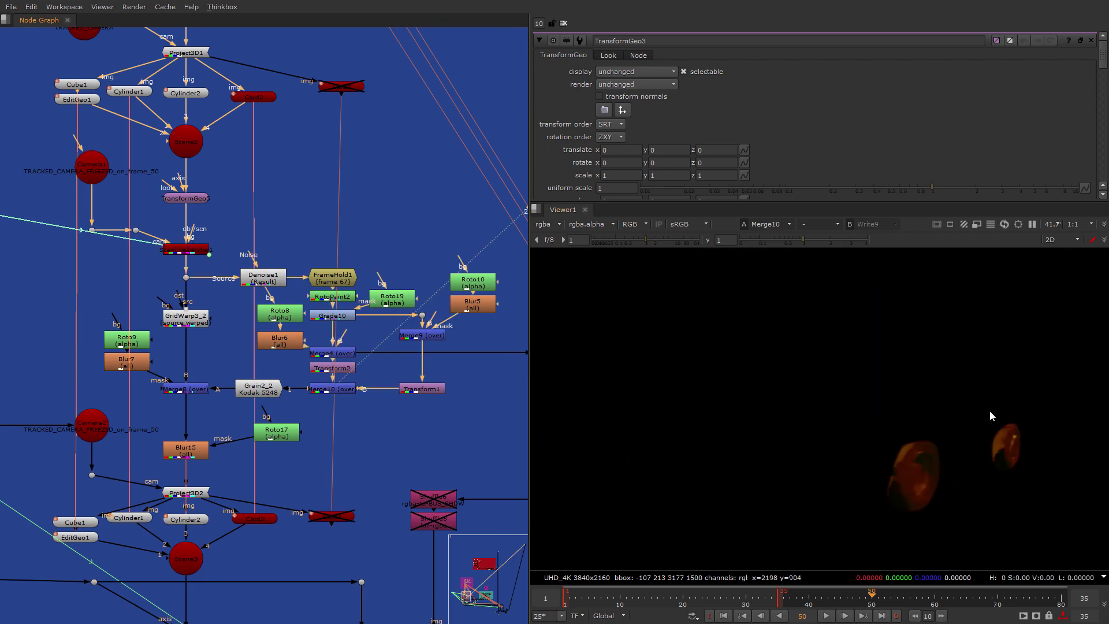
pyautogui.moveTo(352, 406); pyautogui.dragTo(295, 437, button='middle')
pyautogui.click(277, 308)
pyautogui.press('1')
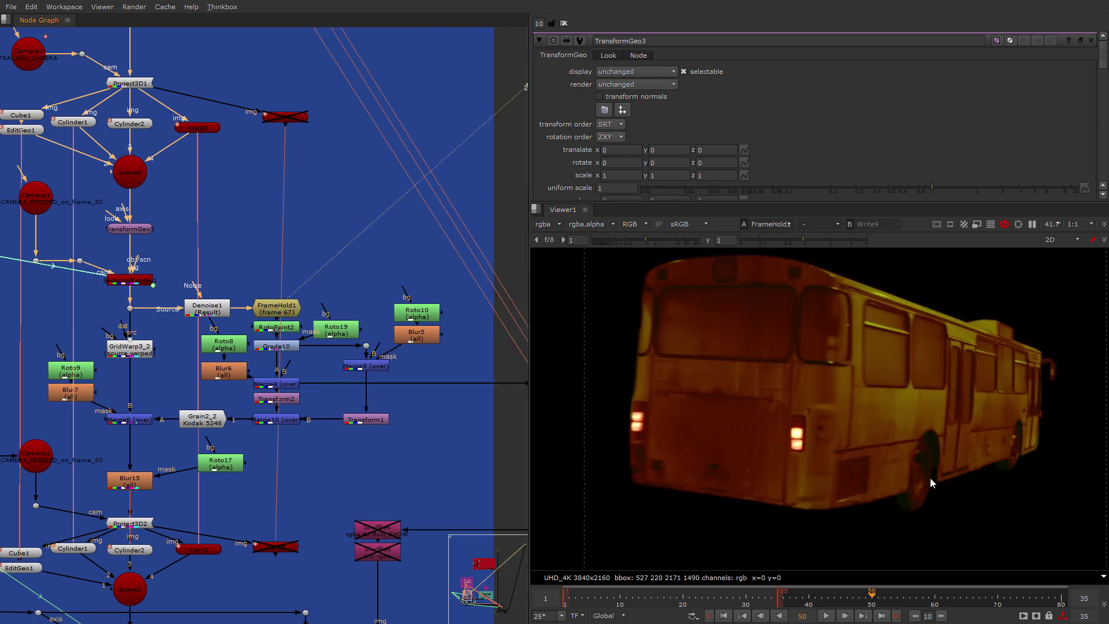
# Compare the Merge10 wheel patches with the Grade10 result in the viewer
pyautogui.click(284, 420)
pyautogui.press('2')
pyautogui.click(277, 347)
pyautogui.press('1')
pyautogui.click(280, 422)
pyautogui.press('2')
pyautogui.click(276, 347)
pyautogui.press('2')
# Display the bus render at Dot10 and undo the viewer switch to compare it with the FrameHold1 frame
pyautogui.click(130, 308)
pyautogui.press('1')
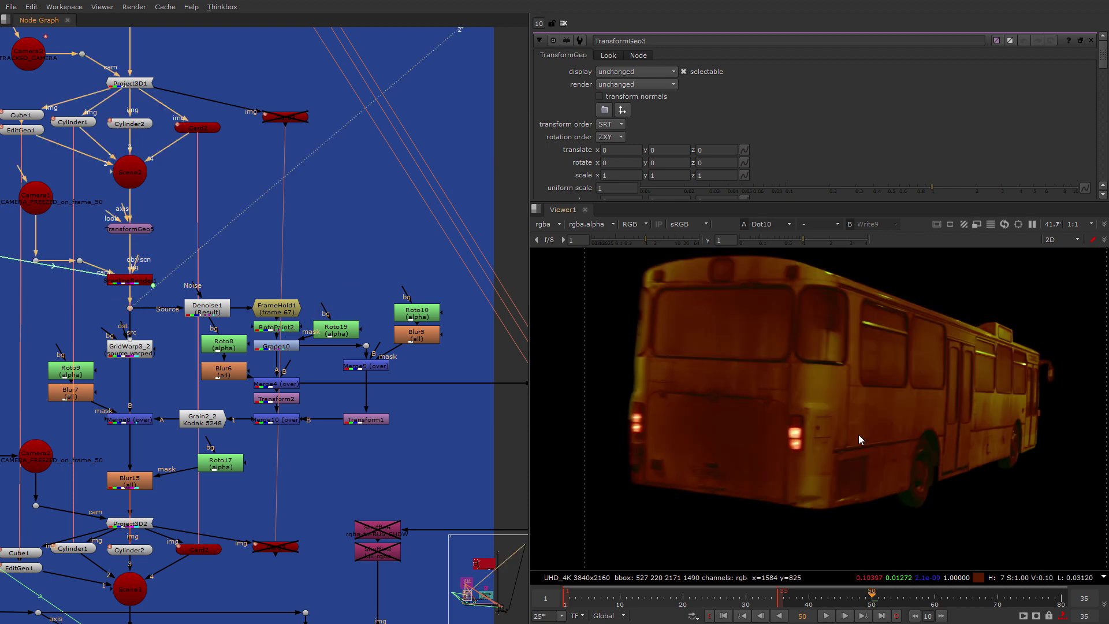
pyautogui.hotkey('ctrl', 'z')
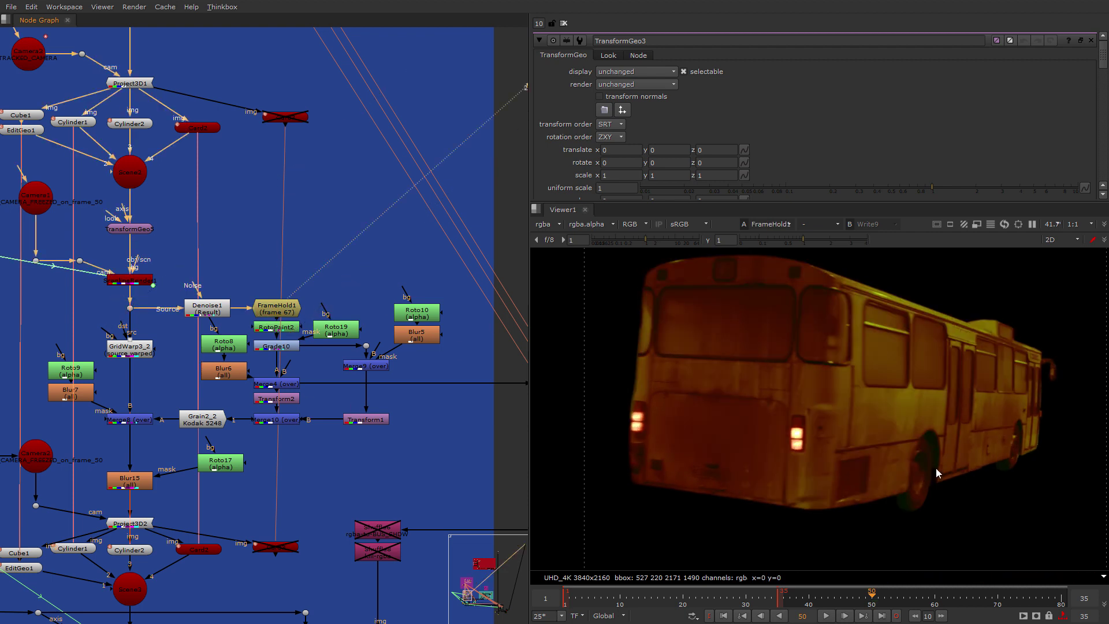
pyautogui.hotkey('ctrl', 'z')
# Display the Merge8 composite with the patched wheels and compare it with the GridWarp3_2 result
pyautogui.click(130, 419)
pyautogui.press('1')
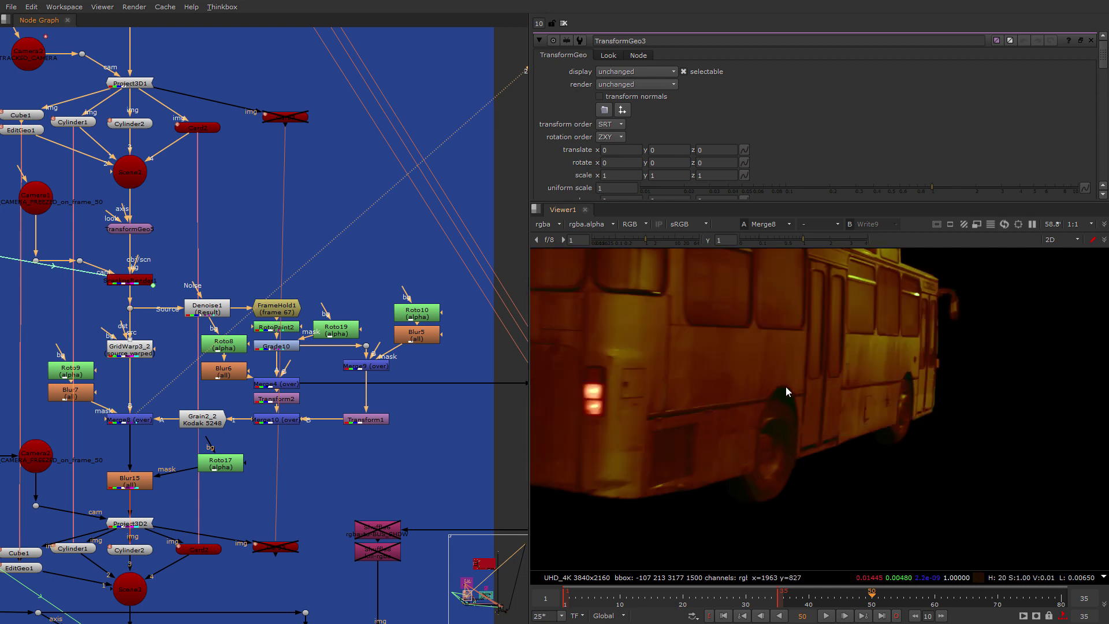
pyautogui.click(133, 347)
pyautogui.press('1')
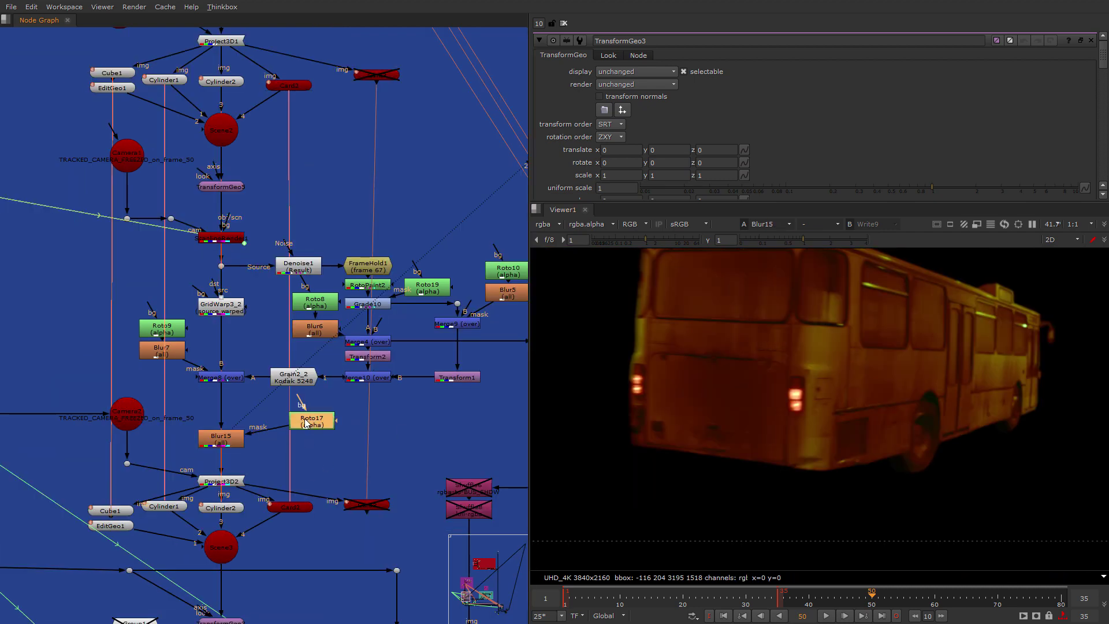
# Reposition the Roto17 mask node beside Blur15 and examine the Blur15 bus result
pyautogui.moveTo(306, 424); pyautogui.dragTo(315, 416)
pyautogui.moveTo(235, 440); pyautogui.dragTo(406, 411, button='middle')
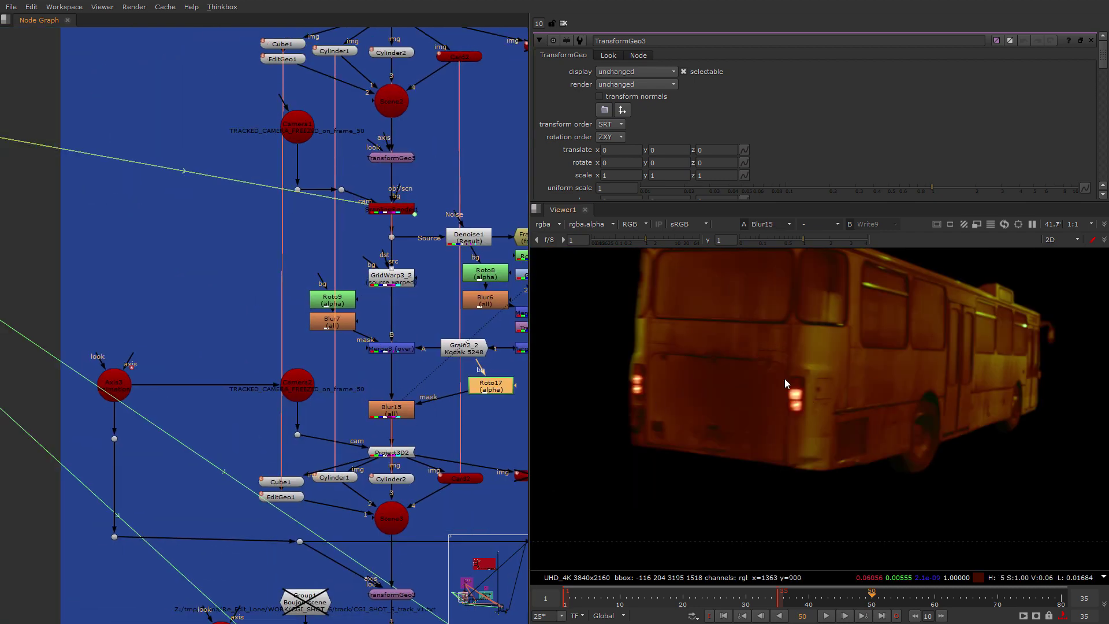
pyautogui.scroll(-3, 406, 442)
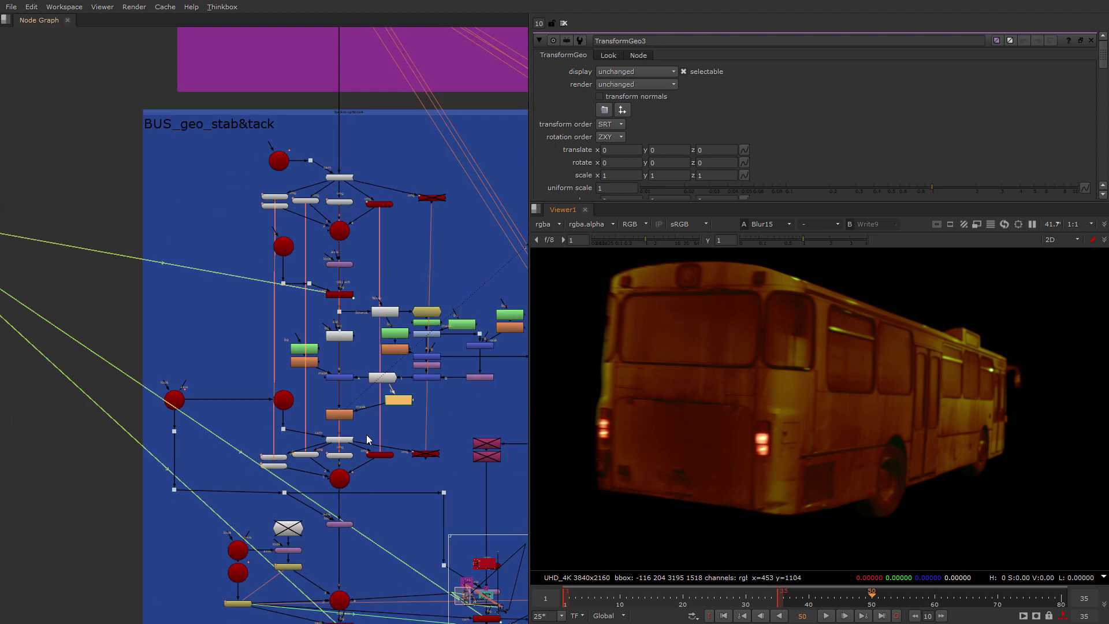
# Display Scene3, the second projection scene below Project3D2, in the 3D viewer
pyautogui.scroll(3, 407, 442)
pyautogui.moveTo(399, 469); pyautogui.dragTo(436, 345, button='middle')
pyautogui.scroll(-1, 436, 346)
pyautogui.scroll(1, 322, 374)
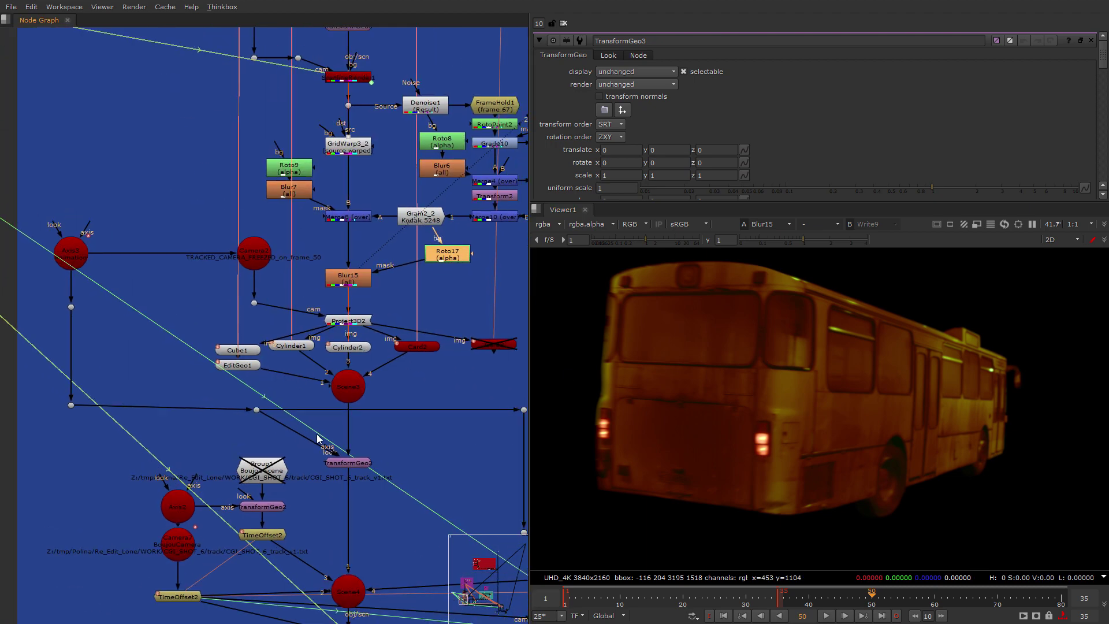
pyautogui.scroll(2, 304, 442)
pyautogui.click(320, 408)
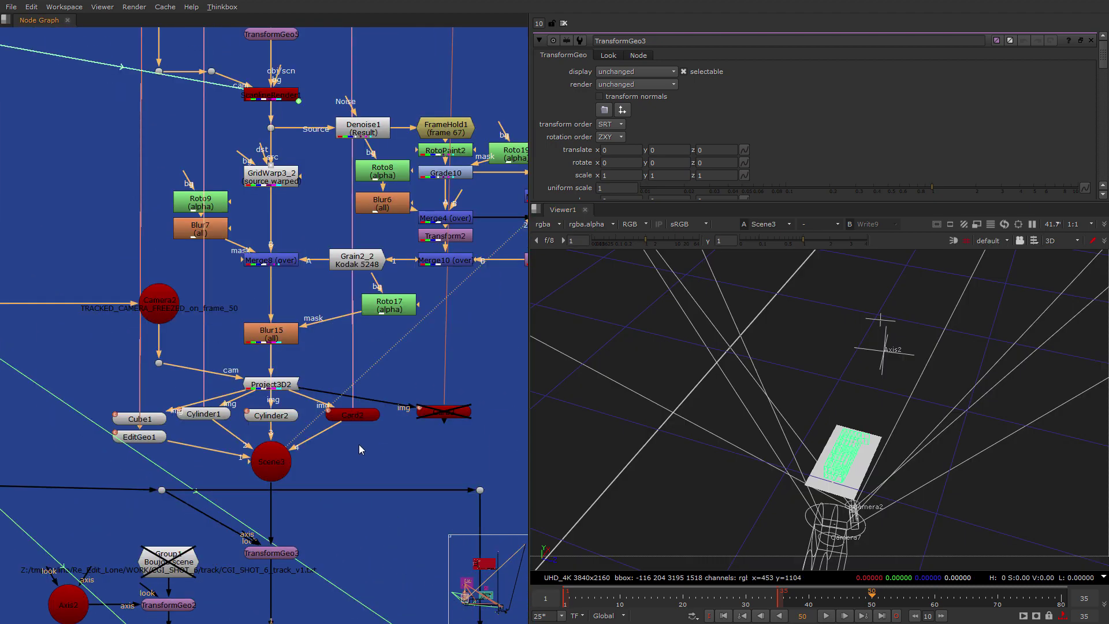
# Shift the Card2 node under Project3D2 and examine the Scene3 bus geometry with Camera2 and Axis2 from above
pyautogui.moveTo(349, 417); pyautogui.dragTo(341, 417)
pyautogui.scroll(3, 843, 516)
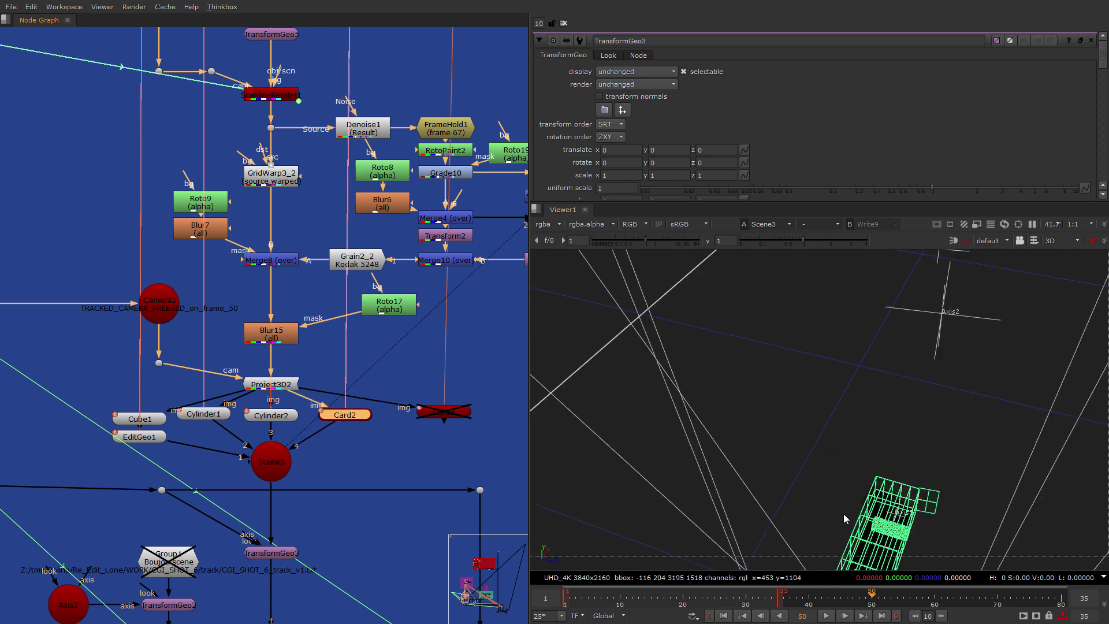
pyautogui.keyDown('ctrl'); pyautogui.moveTo(842, 516); pyautogui.dragTo(761, 451); pyautogui.keyUp('ctrl')
pyautogui.moveTo(762, 451); pyautogui.dragTo(847, 504, button='middle')
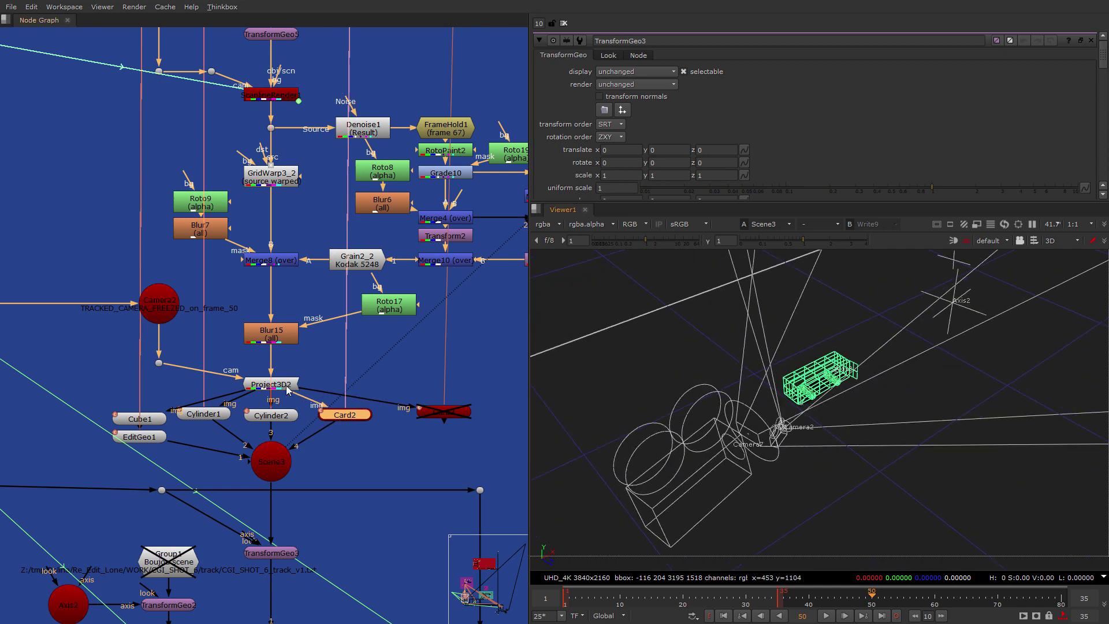
# Trace the geometry nodes below Project3D2 and compare them with the matching nodes of the upper bus projection setup
pyautogui.moveTo(229, 367); pyautogui.dragTo(478, 385, button='middle')
pyautogui.moveTo(196, 316)
pyautogui.mouseDown()
pyautogui.moveTo(191, 329)
pyautogui.moveTo(195, 315)
pyautogui.mouseUp()
pyautogui.scroll(-4, 194, 315)
pyautogui.moveTo(194, 315); pyautogui.dragTo(251, 437, button='middle')
pyautogui.moveTo(332, 229); pyautogui.dragTo(480, 296)
pyautogui.scroll(3, 362, 244)
pyautogui.moveTo(354, 177); pyautogui.dragTo(339, 172)
pyautogui.moveTo(362, 355); pyautogui.dragTo(326, 95, button='middle')
pyautogui.moveTo(242, 451); pyautogui.dragTo(468, 403)
pyautogui.moveTo(351, 350); pyautogui.dragTo(270, 327, button='middle')
pyautogui.moveTo(270, 326); pyautogui.dragTo(47, 267)
pyautogui.moveTo(274, 306); pyautogui.dragTo(270, 315)
pyautogui.moveTo(201, 407); pyautogui.dragTo(462, 371)
pyautogui.moveTo(470, 321); pyautogui.dragTo(235, 379, button='middle')
pyautogui.scroll(-9, 235, 379)
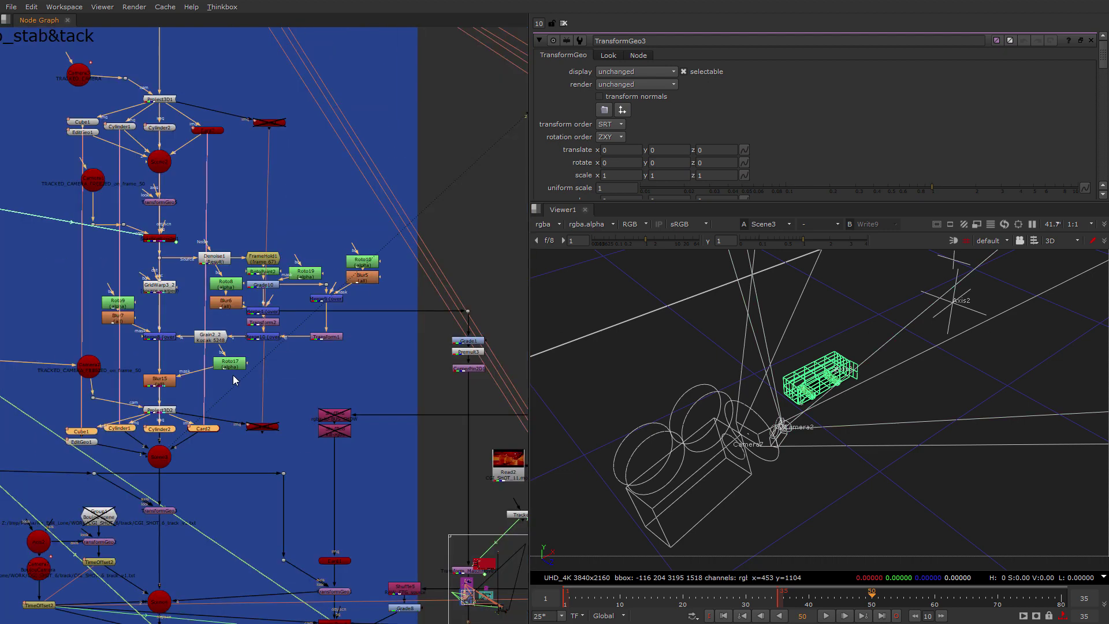
# Display the Read3 tunnel footage and scrub back to frame 11 to examine the plate
pyautogui.moveTo(404, 162); pyautogui.dragTo(190, 404, button='middle')
pyautogui.scroll(8, 269, 248)
pyautogui.click(275, 244)
pyautogui.press('2')
pyautogui.moveTo(866, 600); pyautogui.dragTo(720, 600)
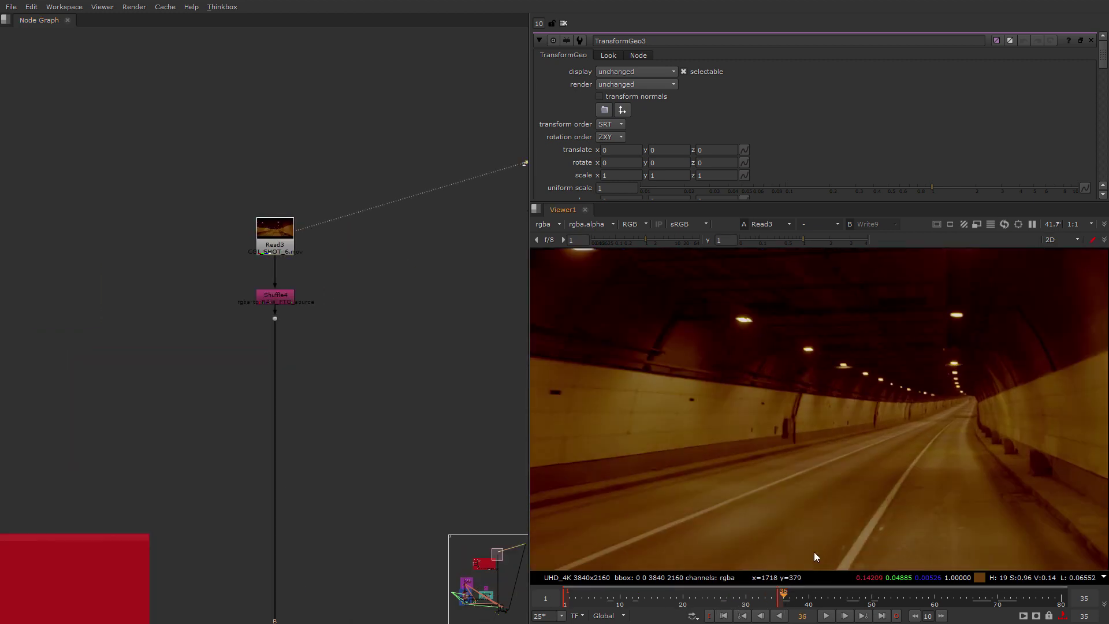
pyautogui.click(608, 604)
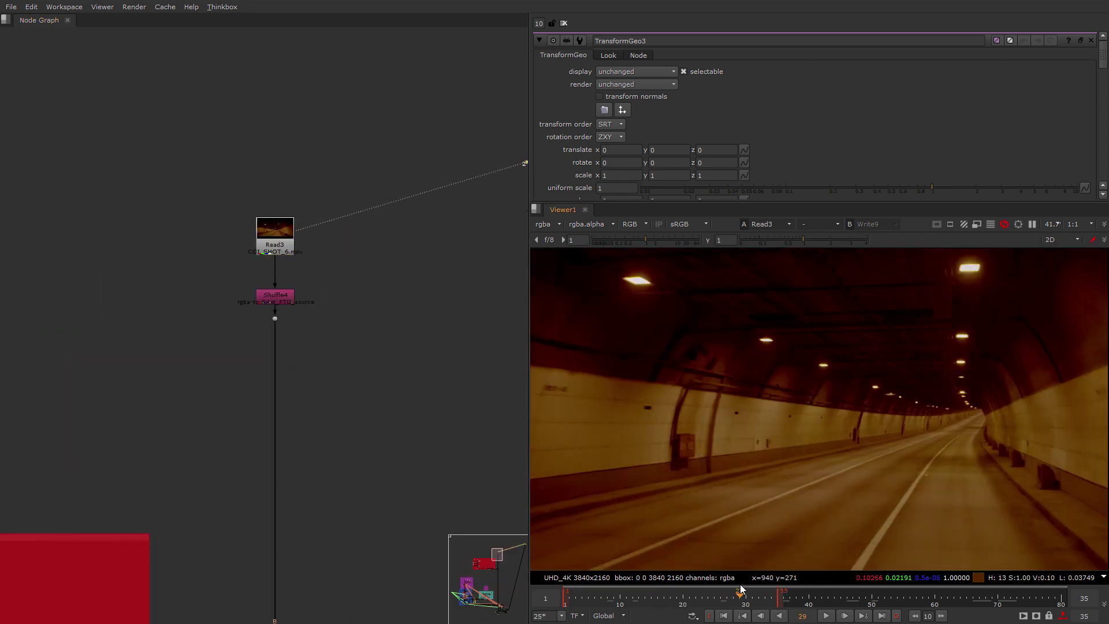
# Locate Axis3 in the bus stabilization graph and select the tracked Camera7 Boujou camera below it
pyautogui.moveTo(256, 239); pyautogui.dragTo(136, 254, button='middle')
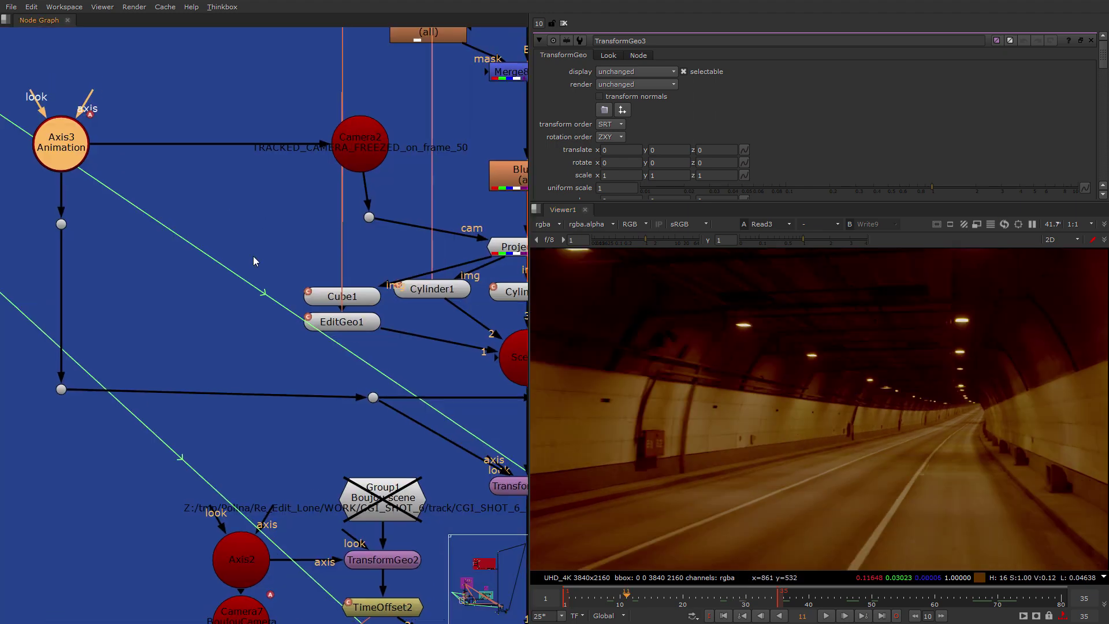
pyautogui.scroll(-4, 136, 254)
pyautogui.click(192, 201)
pyautogui.moveTo(127, 450)
pyautogui.mouseDown()
pyautogui.moveTo(116, 462)
pyautogui.moveTo(137, 456)
pyautogui.moveTo(121, 465)
pyautogui.mouseUp()
pyautogui.scroll(3, 56, 195)
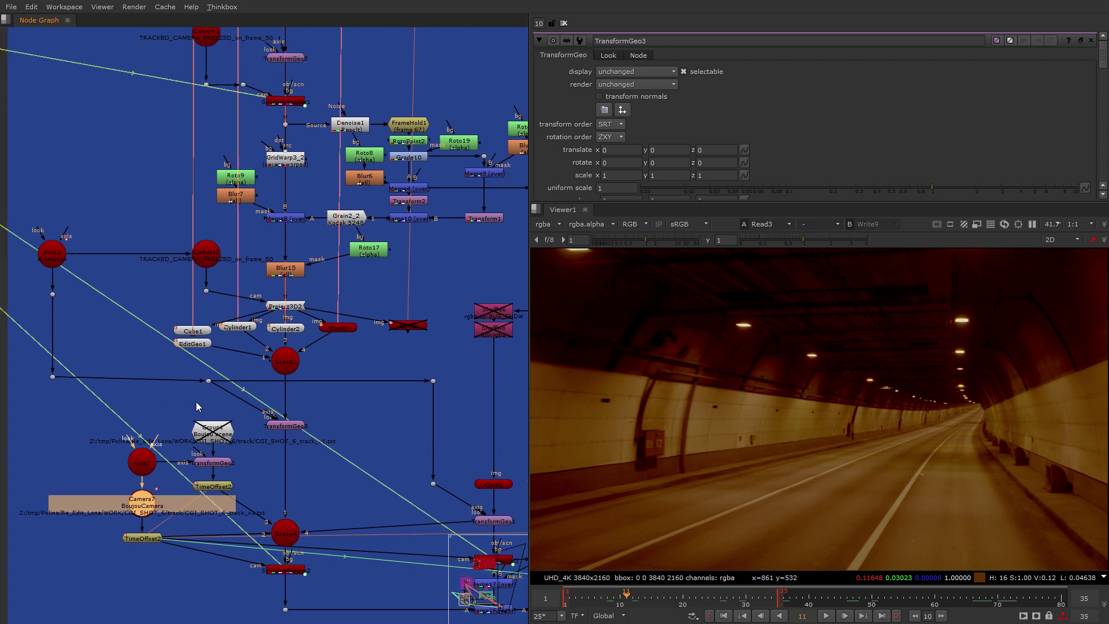
# Display TransformGeo3 in the 3D viewer and scrub to frame 57 to examine the bus geometry's travel relative to Camera7
pyautogui.click(35, 209)
pyautogui.moveTo(35, 209)
pyautogui.mouseDown()
pyautogui.moveTo(50, 205)
pyautogui.moveTo(29, 203)
pyautogui.moveTo(26, 214)
pyautogui.mouseUp()
pyautogui.click(370, 450)
pyautogui.press('1')
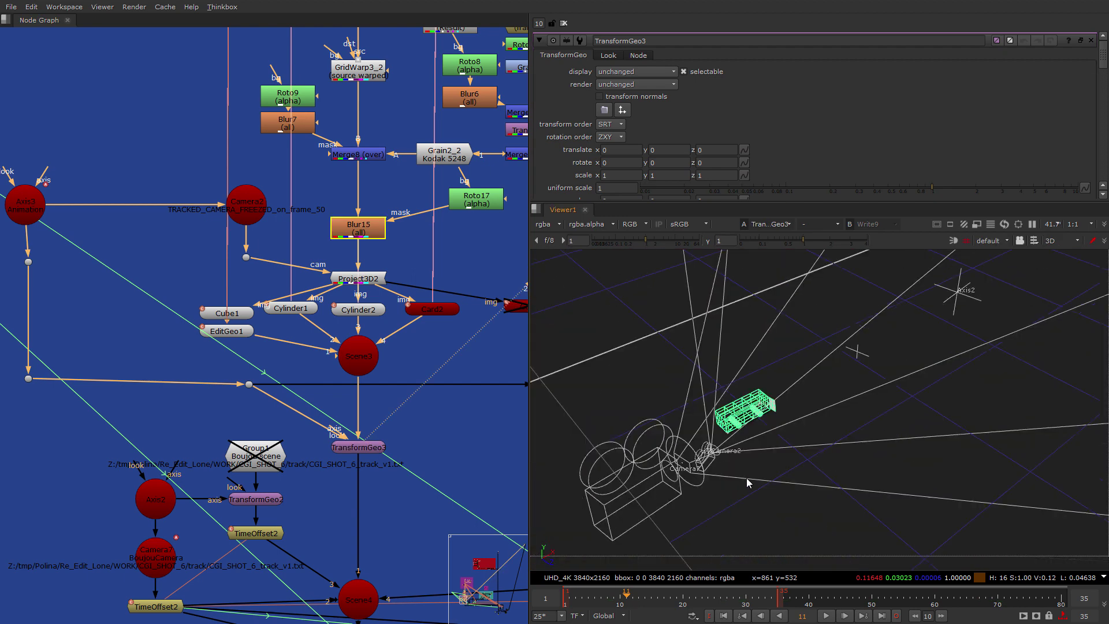
pyautogui.moveTo(810, 605); pyautogui.dragTo(884, 612)
pyautogui.moveTo(906, 410); pyautogui.dragTo(811, 501, button='middle')
pyautogui.keyDown('ctrl'); pyautogui.moveTo(736, 478); pyautogui.dragTo(632, 496); pyautogui.keyUp('ctrl')
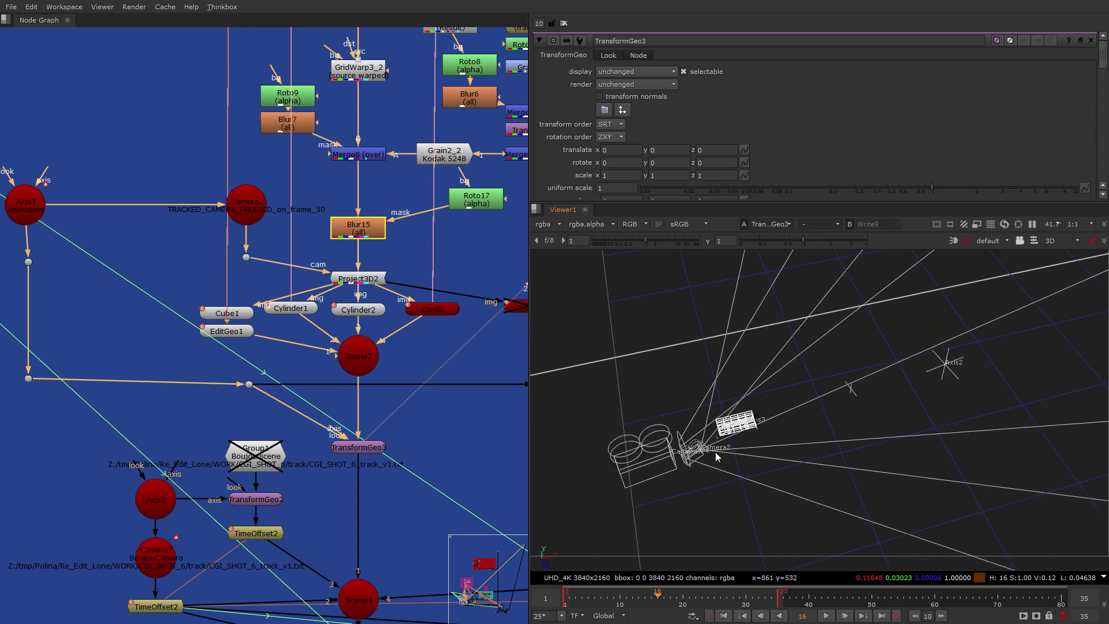
pyautogui.click(916, 595)
# Display Camera7 in the 3D viewer and enable the Group1 Boujou scene node
pyautogui.moveTo(312, 469); pyautogui.dragTo(405, 320, button='middle')
pyautogui.scroll(2, 242, 399)
pyautogui.moveTo(242, 398); pyautogui.dragTo(273, 292, button='middle')
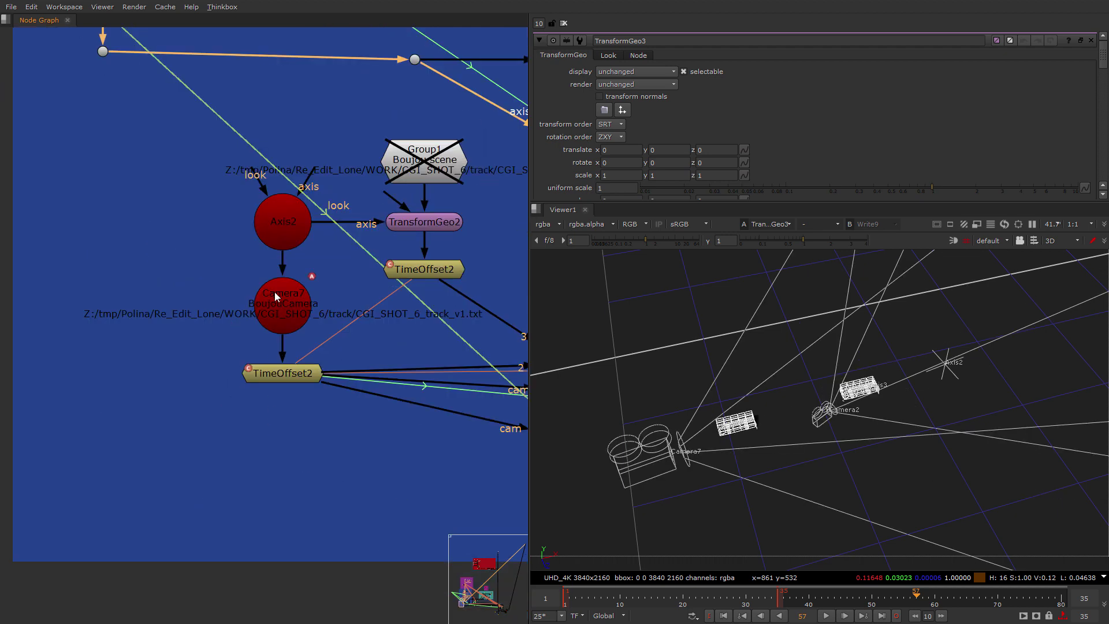
pyautogui.click(273, 290)
pyautogui.press('1')
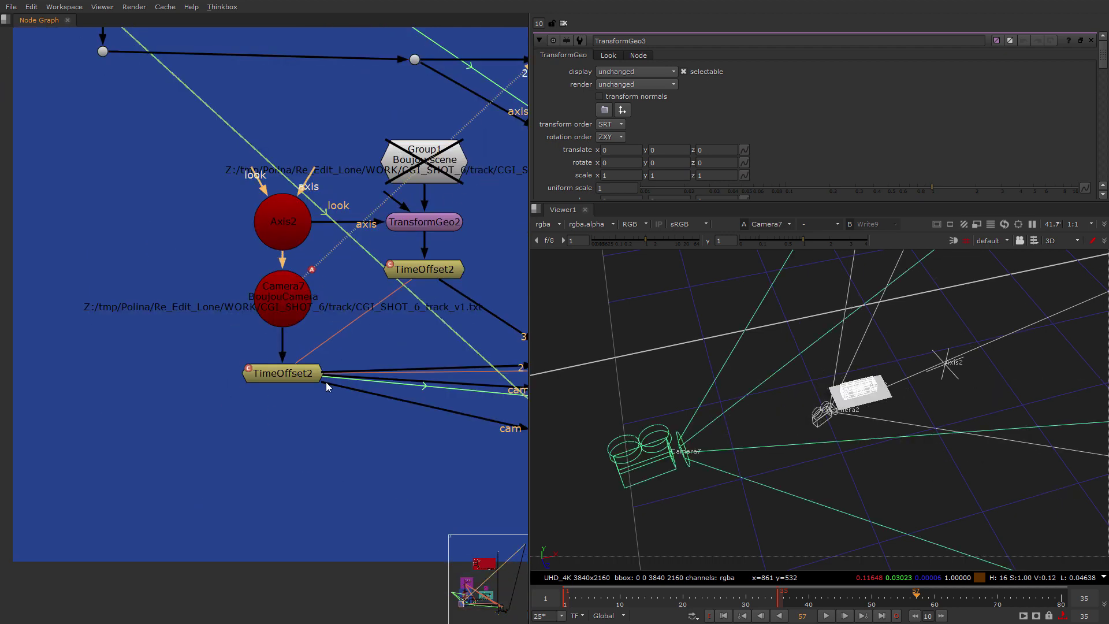
pyautogui.press('d')
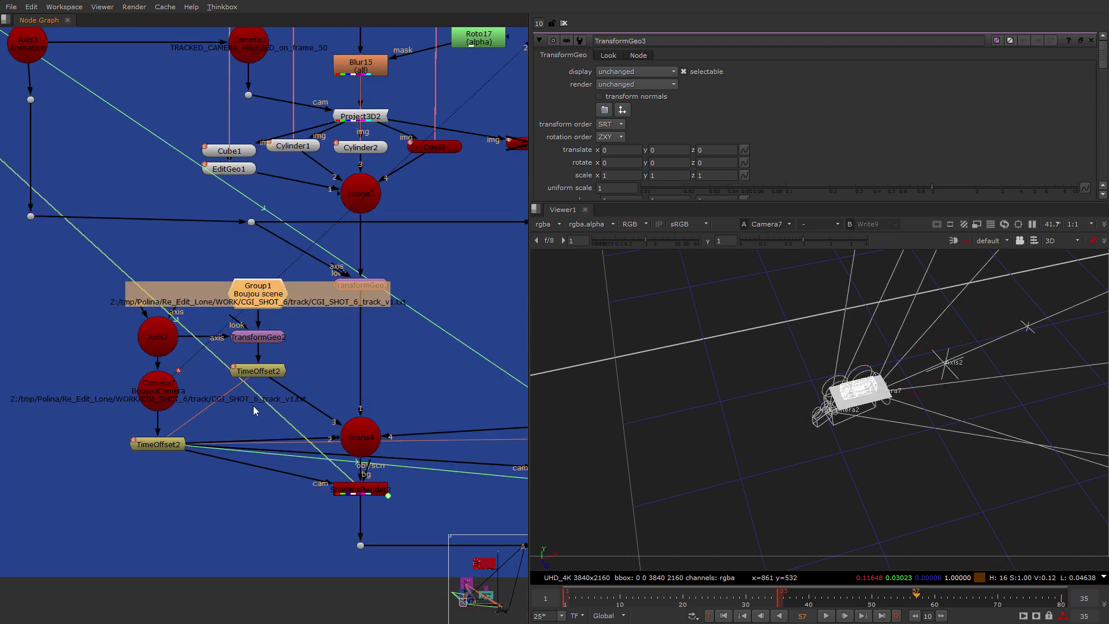
# Display the Shuffle4 tunnel plate and go to frame 21
pyautogui.scroll(-10, 252, 405)
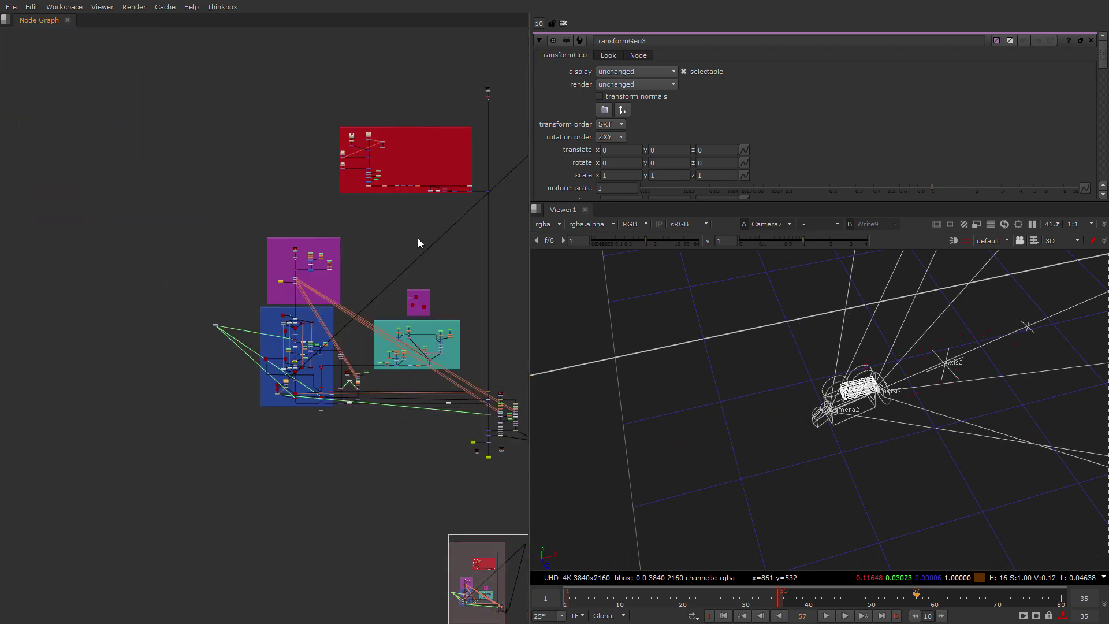
pyautogui.moveTo(486, 101); pyautogui.dragTo(291, 265, button='middle')
pyautogui.scroll(9, 291, 264)
pyautogui.press('1')
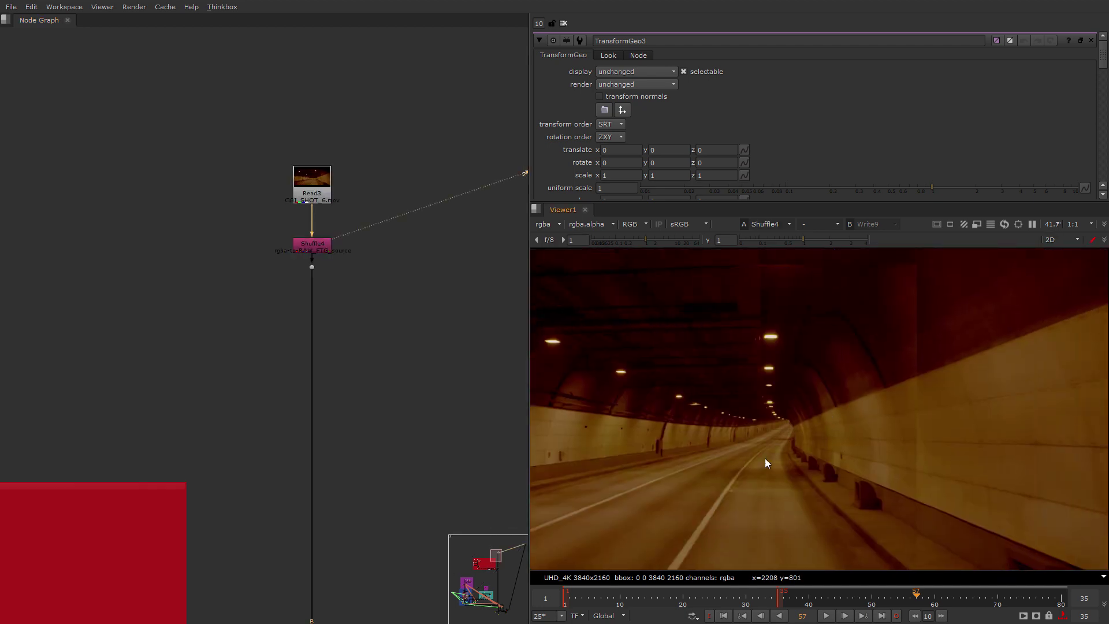
pyautogui.scroll(-1, 867, 450)
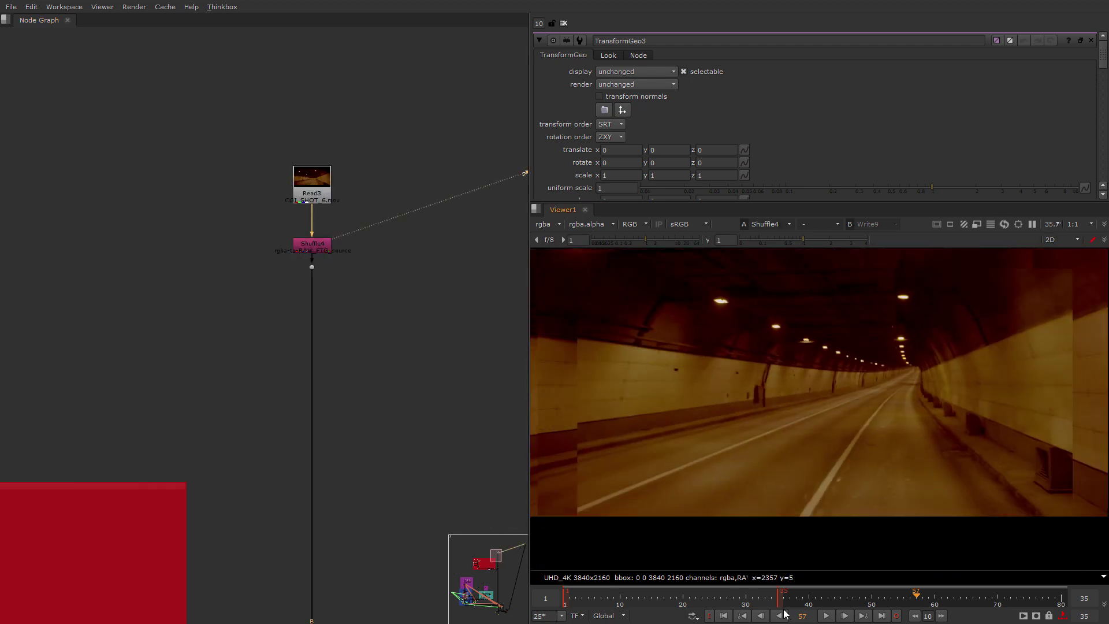
pyautogui.click(688, 601)
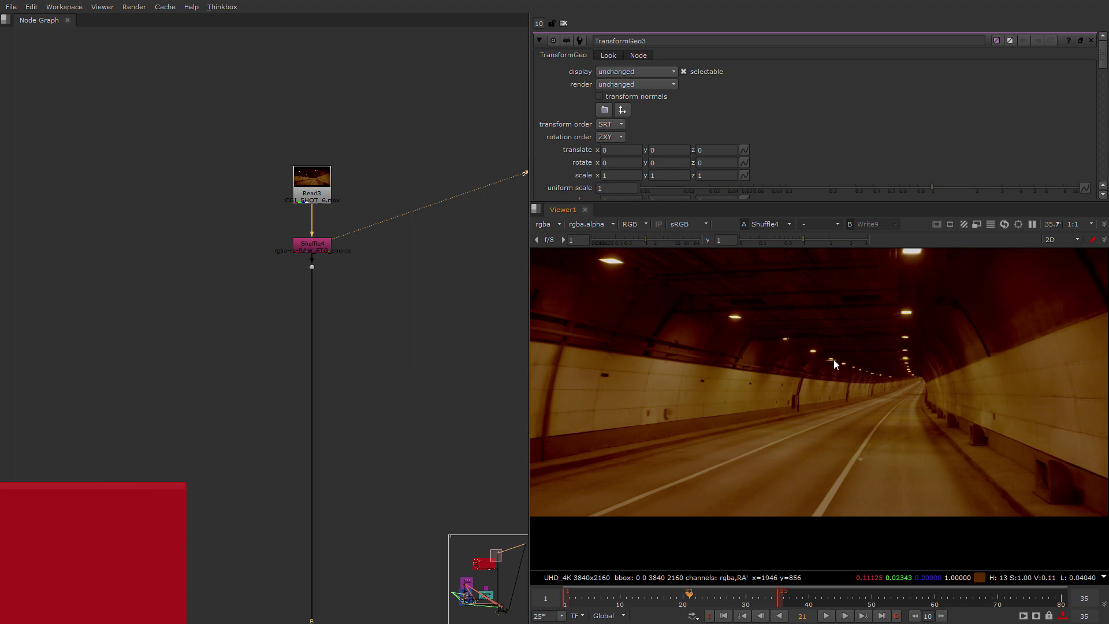
# Display the ScanlineRender2 result below Scene4 in the viewer
pyautogui.scroll(-7, 288, 440)
pyautogui.scroll(9, 300, 399)
pyautogui.click(338, 378)
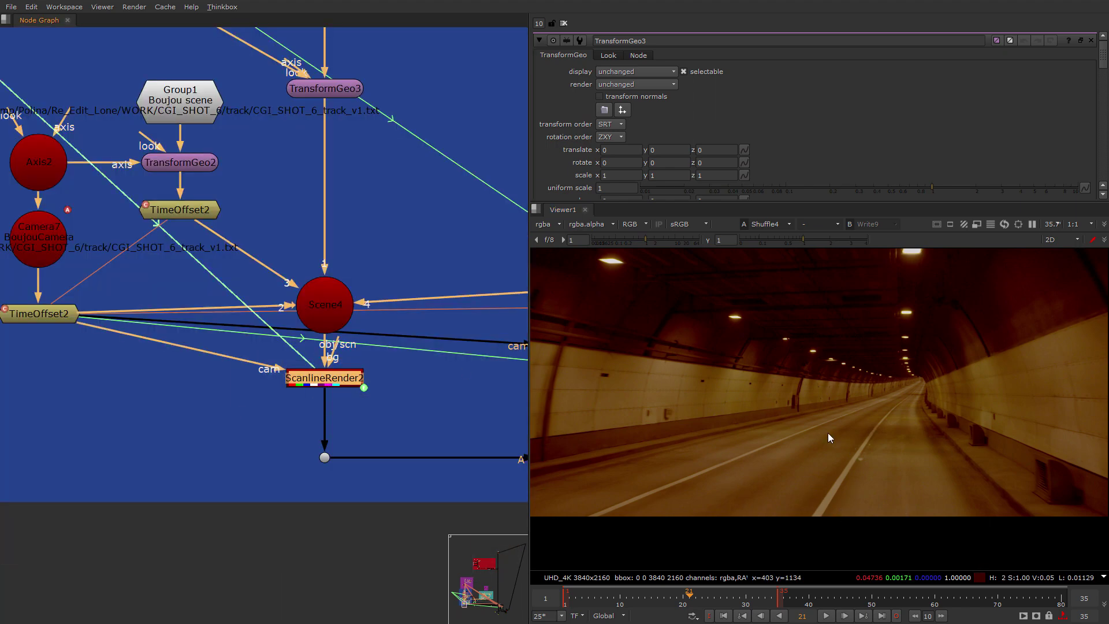
pyautogui.press('2')
# Open the properties of the Axis3 animation node and add a Curve Editor beside the Node Graph
pyautogui.moveTo(330, 313); pyautogui.dragTo(394, 462, button='middle')
pyautogui.scroll(-4, 346, 266)
pyautogui.moveTo(347, 265); pyautogui.dragTo(326, 445, button='middle')
pyautogui.moveTo(114, 251); pyautogui.dragTo(114, 250)
pyautogui.doubleClick(115, 254)
pyautogui.click(5, 19)
pyautogui.moveTo(40, 122)
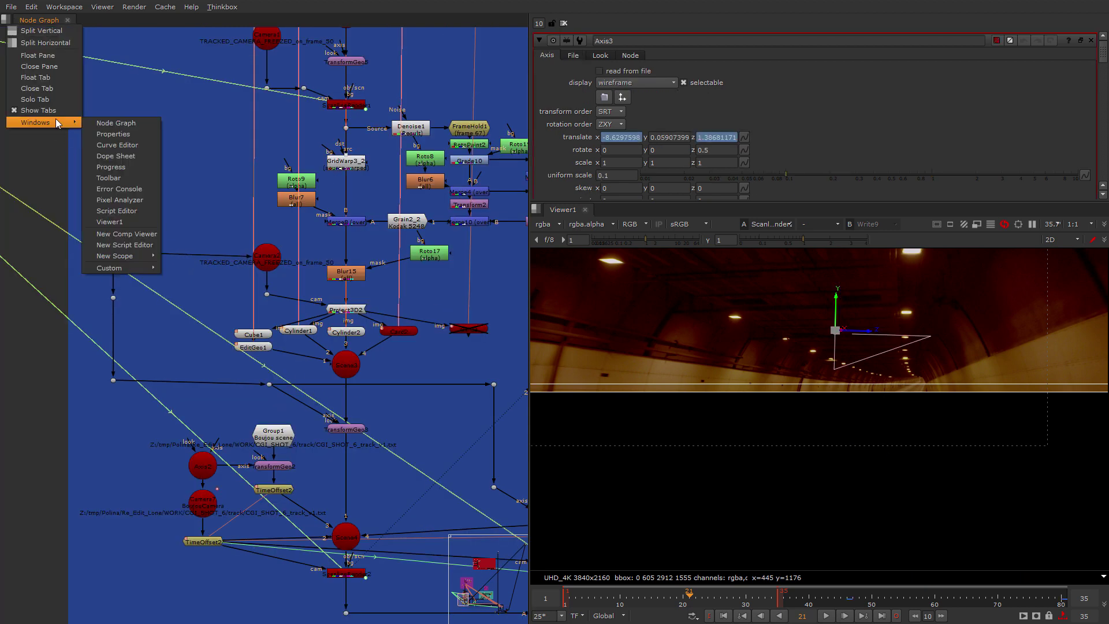
pyautogui.click(119, 145)
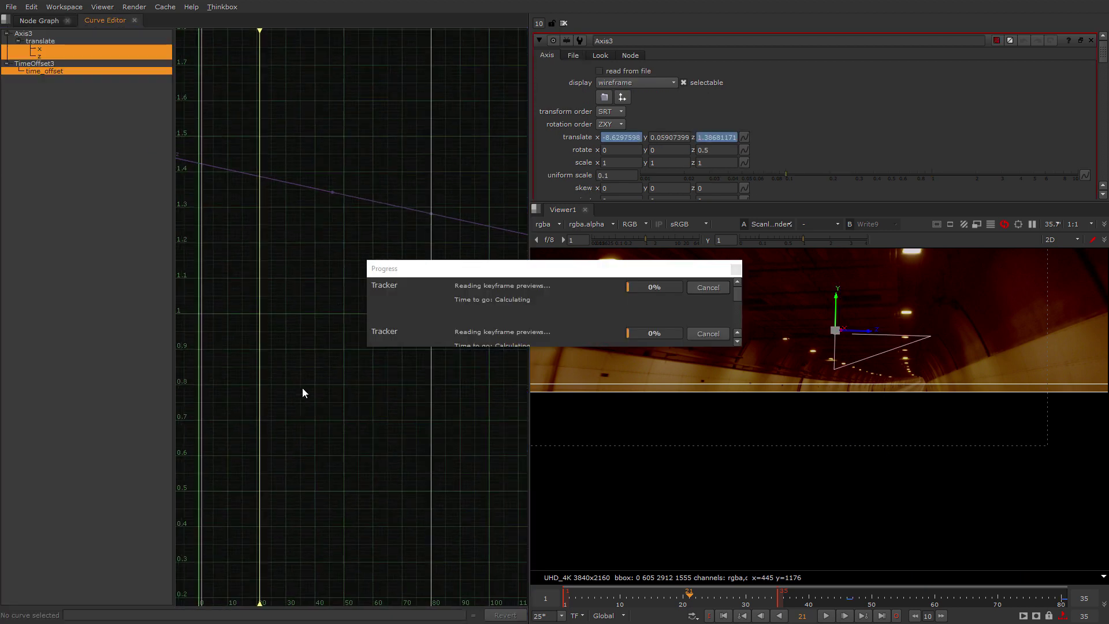
# Examine the Axis3 translate curves in the Curve Editor and return to the Node Graph
pyautogui.moveTo(399, 456); pyautogui.dragTo(344, 462, button='middle')
pyautogui.scroll(-4, 346, 456)
pyautogui.moveTo(509, 414); pyautogui.dragTo(371, 430, button='middle')
pyautogui.scroll(-3, 347, 404)
pyautogui.click(52, 41)
pyautogui.click(39, 20)
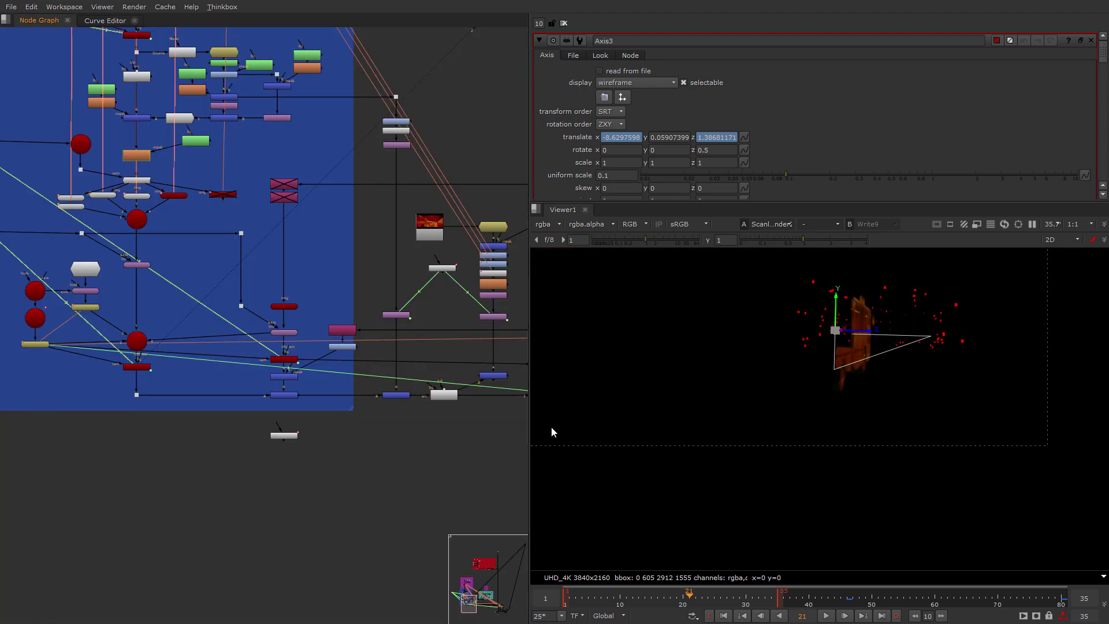
# Display the final Write1 composite in the viewer
pyautogui.scroll(-7, 173, 358)
pyautogui.scroll(5, 392, 428)
pyautogui.moveTo(393, 422); pyautogui.dragTo(352, 465)
pyautogui.press('1')
pyautogui.scroll(-5, 311, 446)
pyautogui.scroll(4, 144, 403)
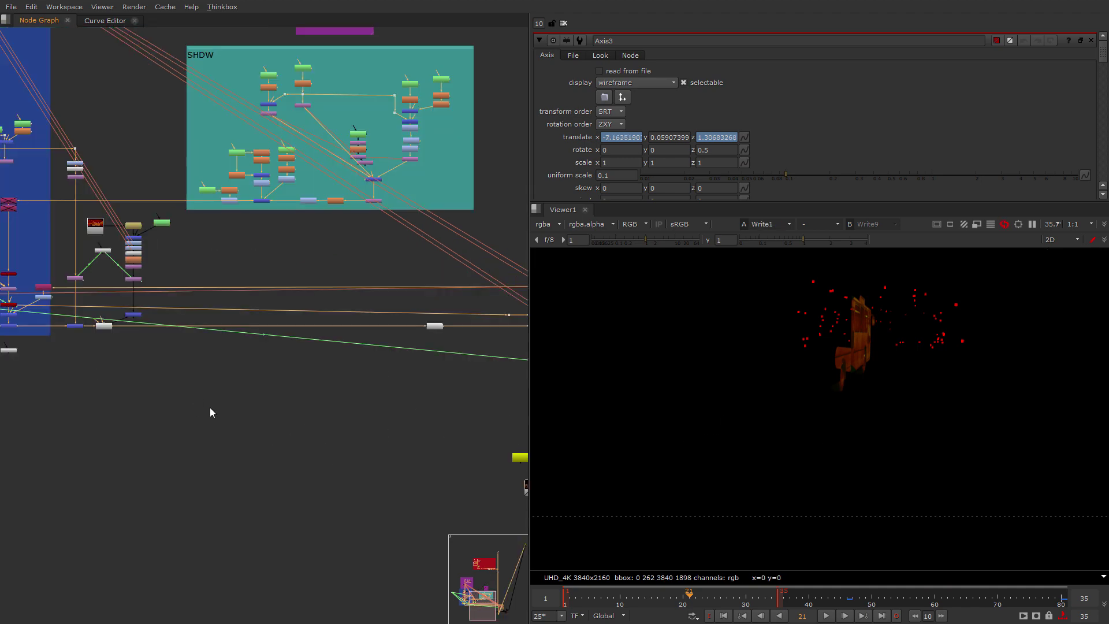
# Return to the bus stabilization graph and select Axis3 with the Write1 composite displayed
pyautogui.moveTo(144, 403); pyautogui.dragTo(409, 498, button='middle')
pyautogui.moveTo(98, 288); pyautogui.dragTo(302, 383, button='middle')
pyautogui.scroll(7, 301, 383)
pyautogui.click(281, 346)
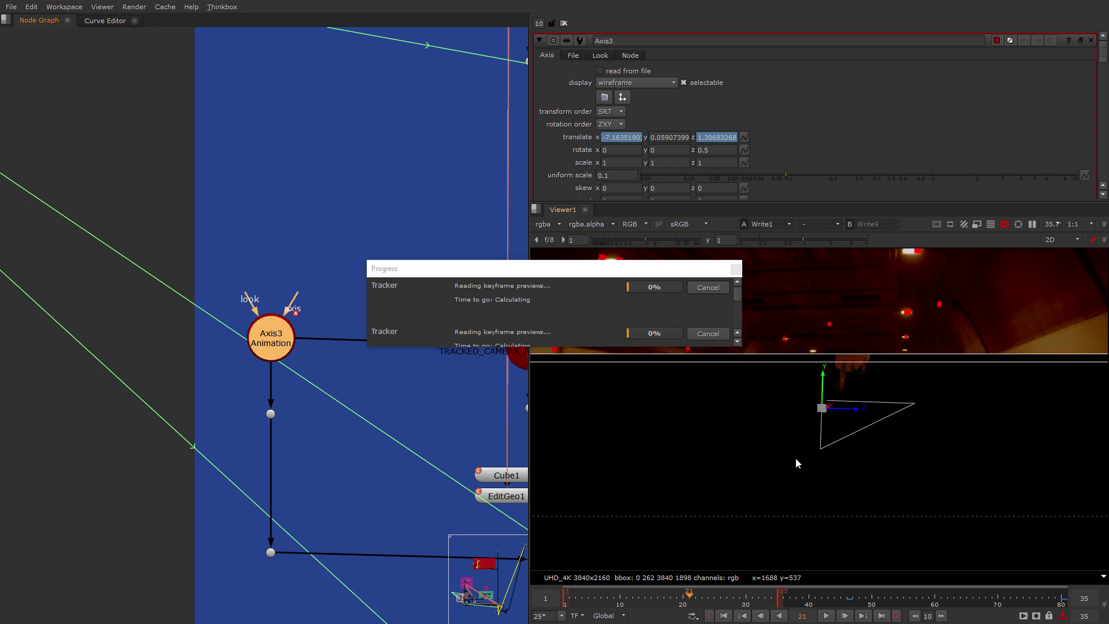
pyautogui.scroll(-4, 240, 549)
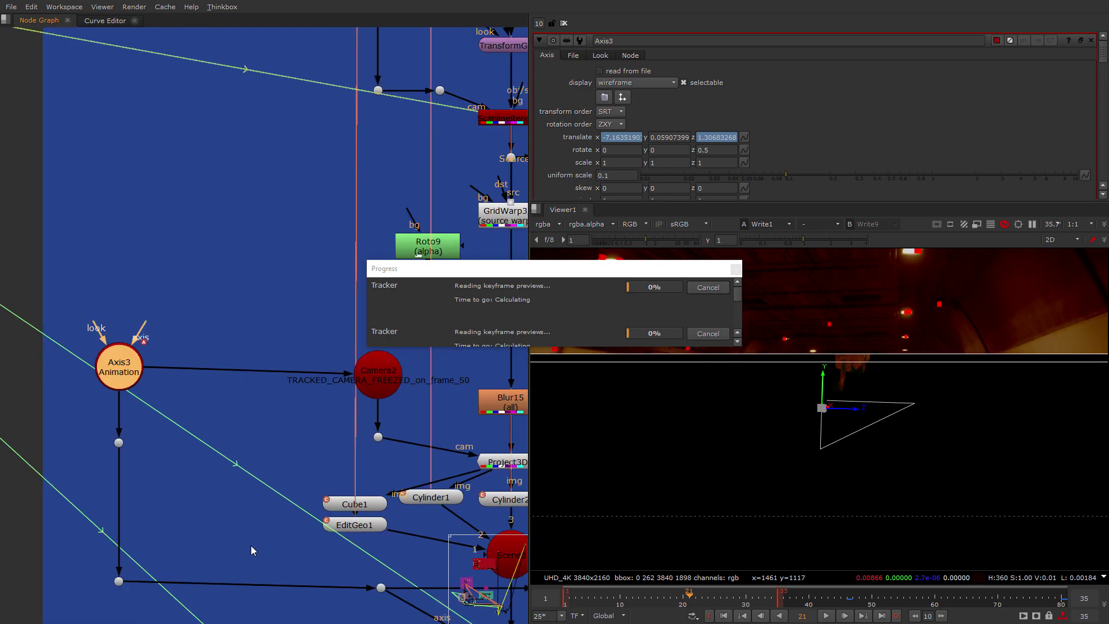
pyautogui.scroll(-2, 240, 549)
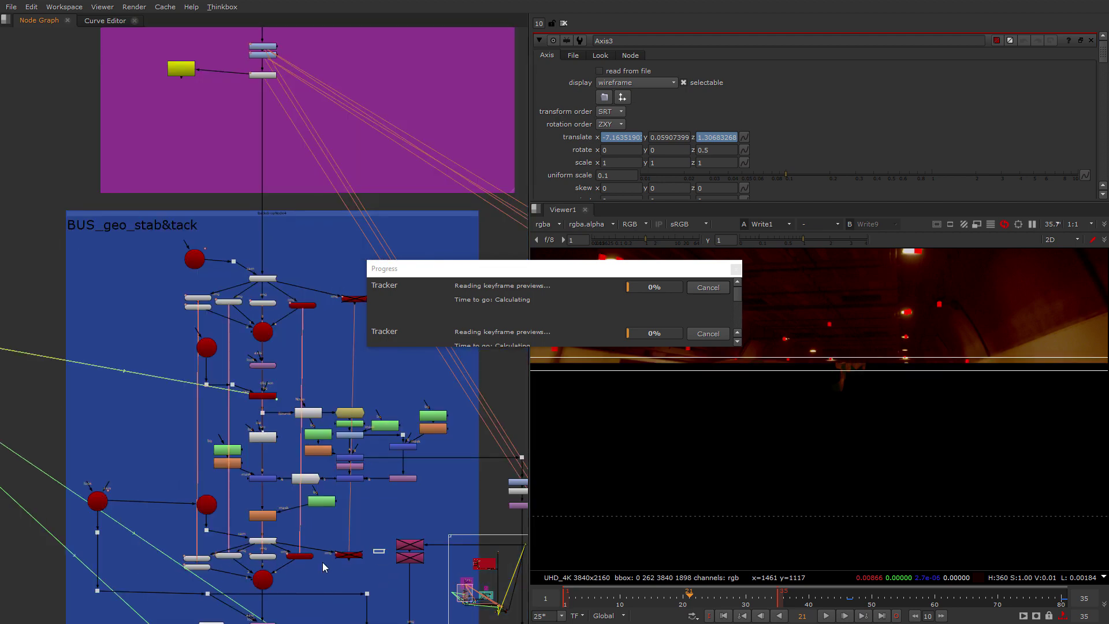
# Trace the upper and lower projection branches of the bus graph and reselect Axis3
pyautogui.scroll(3, 230, 479)
pyautogui.moveTo(286, 448); pyautogui.dragTo(287, 442)
pyautogui.moveTo(110, 436); pyautogui.dragTo(110, 440)
pyautogui.moveTo(292, 441); pyautogui.dragTo(328, 423)
pyautogui.scroll(3, 259, 474)
pyautogui.scroll(-4, 276, 493)
pyautogui.moveTo(282, 544); pyautogui.dragTo(230, 396, button='middle')
pyautogui.moveTo(321, 478)
pyautogui.mouseDown(button='middle')
pyautogui.moveTo(145, 424)
pyautogui.moveTo(351, 530)
pyautogui.moveTo(397, 526)
pyautogui.mouseUp(button='middle')
pyautogui.scroll(3, 118, 369)
pyautogui.click(138, 330)
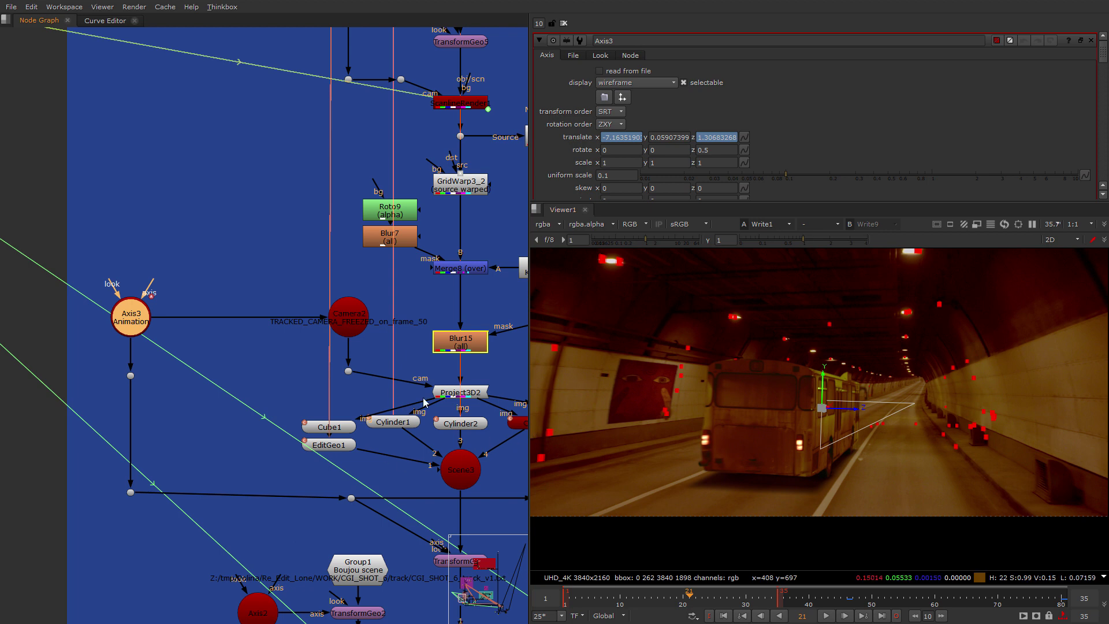
# Select Camera2, then nudge the Project3D2 and Scene3 nodes that it feeds
pyautogui.click(360, 324)
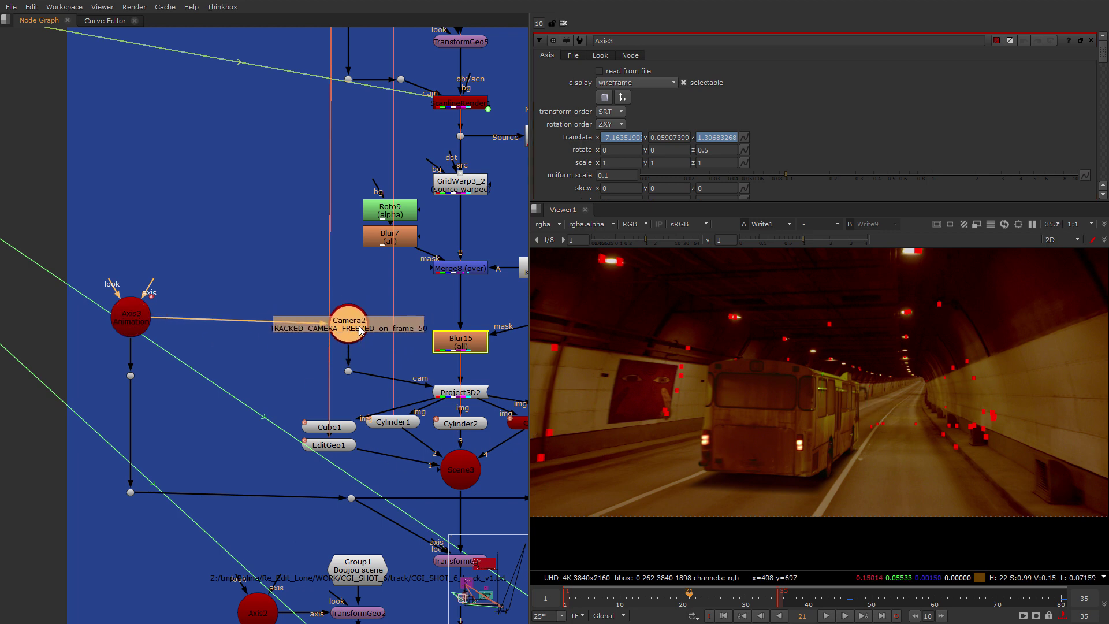
pyautogui.moveTo(456, 472); pyautogui.dragTo(458, 463)
pyautogui.moveTo(460, 395); pyautogui.dragTo(460, 388)
pyautogui.click(460, 465)
pyautogui.moveTo(462, 470); pyautogui.dragTo(462, 483)
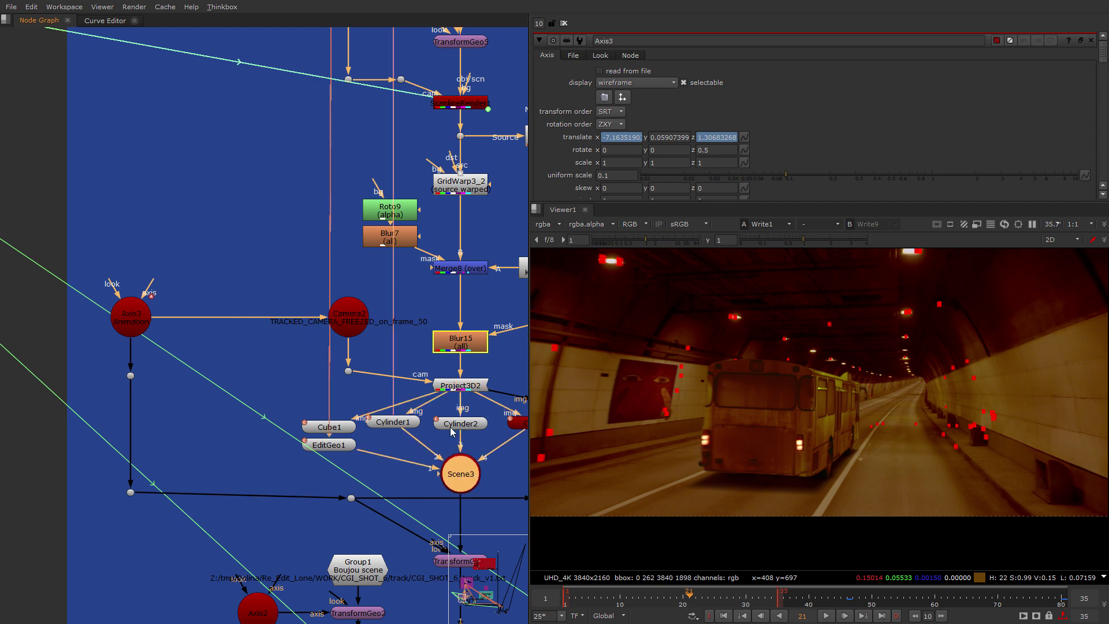
# Try sliding the bus across the tunnel by moving Axis3 along Z to about 1.42 and 1.14, and undo the move
pyautogui.click(128, 315)
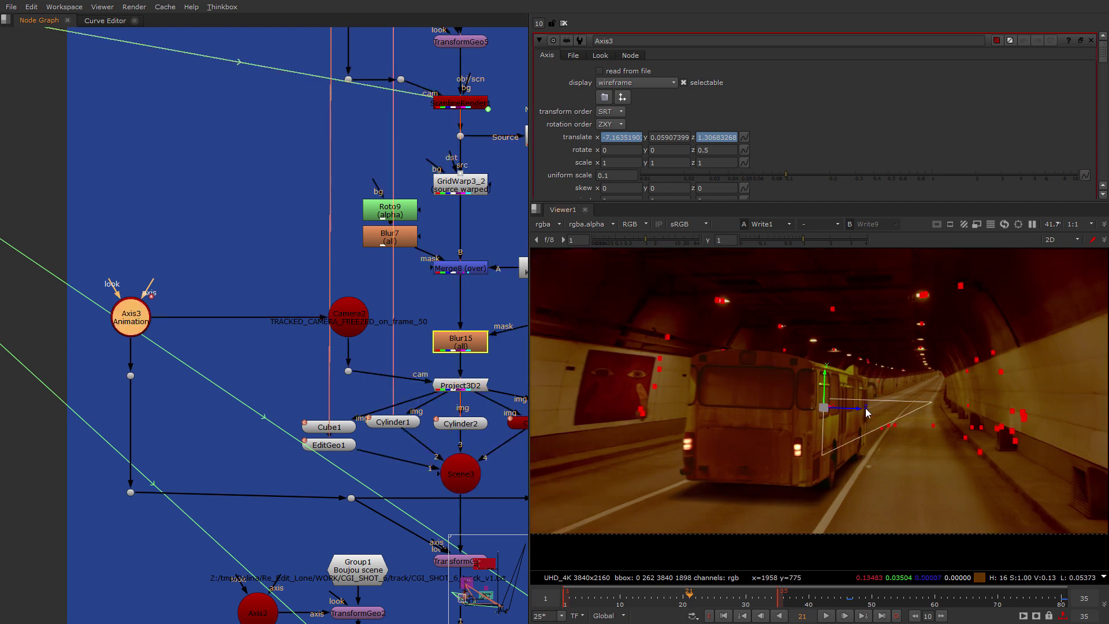
pyautogui.moveTo(857, 408); pyautogui.dragTo(949, 412)
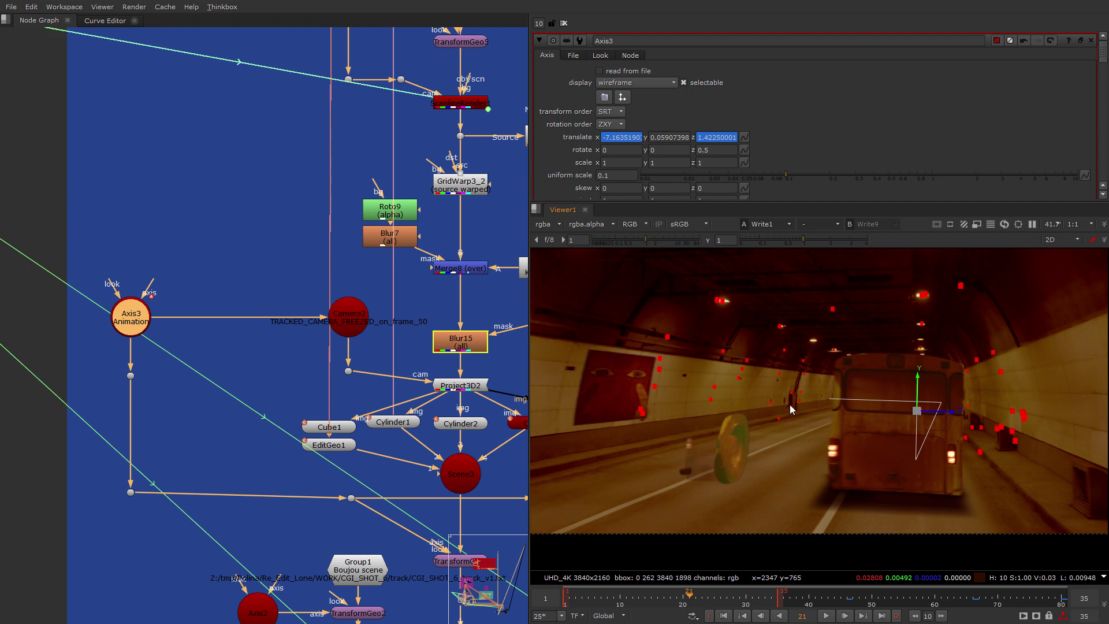
pyautogui.moveTo(935, 410); pyautogui.dragTo(716, 405)
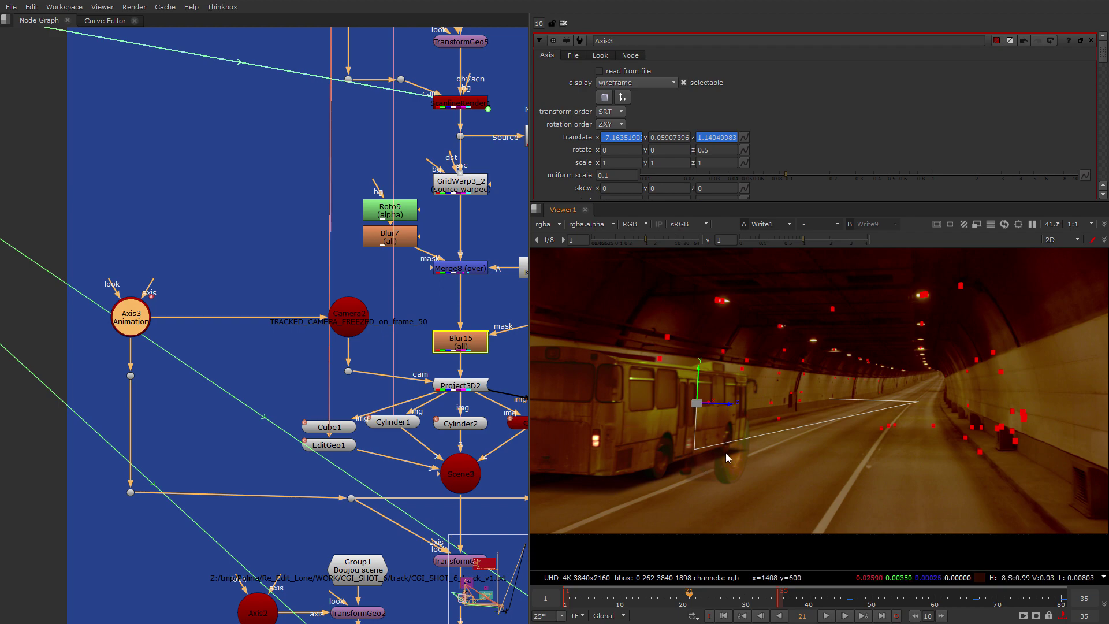
pyautogui.hotkey('ctrl', 'z')
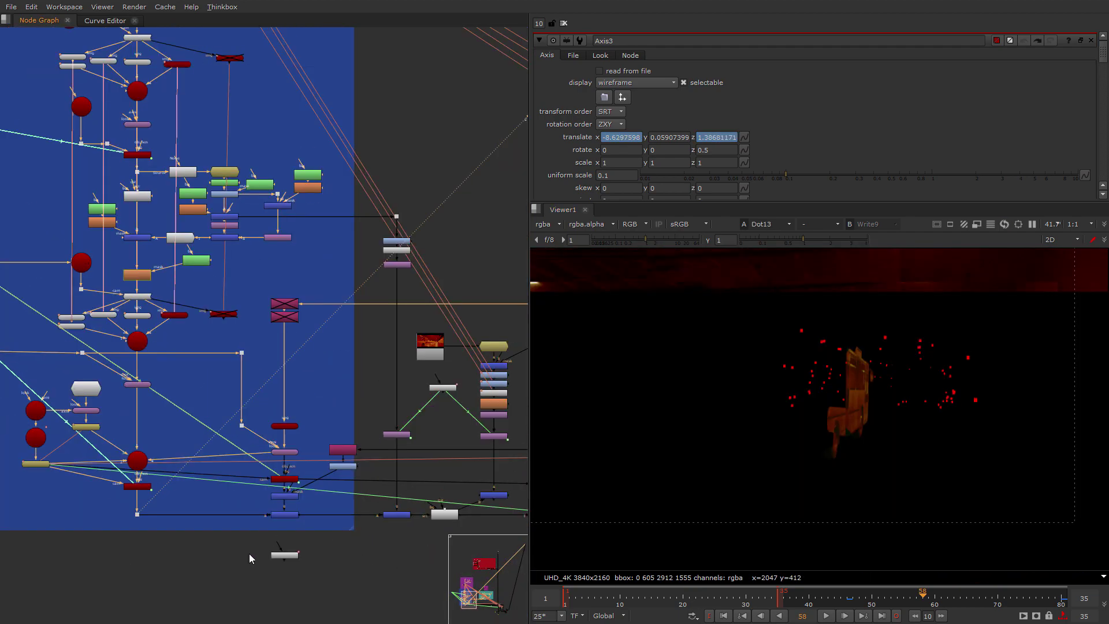
# Select the TimeOffset2 node below Camera7 and move the playhead to frame 64
pyautogui.moveTo(249, 553); pyautogui.dragTo(508, 447, button='middle')
pyautogui.scroll(6, 125, 427)
pyautogui.moveTo(103, 439)
pyautogui.mouseDown()
pyautogui.moveTo(122, 427)
pyautogui.moveTo(103, 446)
pyautogui.mouseUp()
pyautogui.scroll(-1, 617, 598)
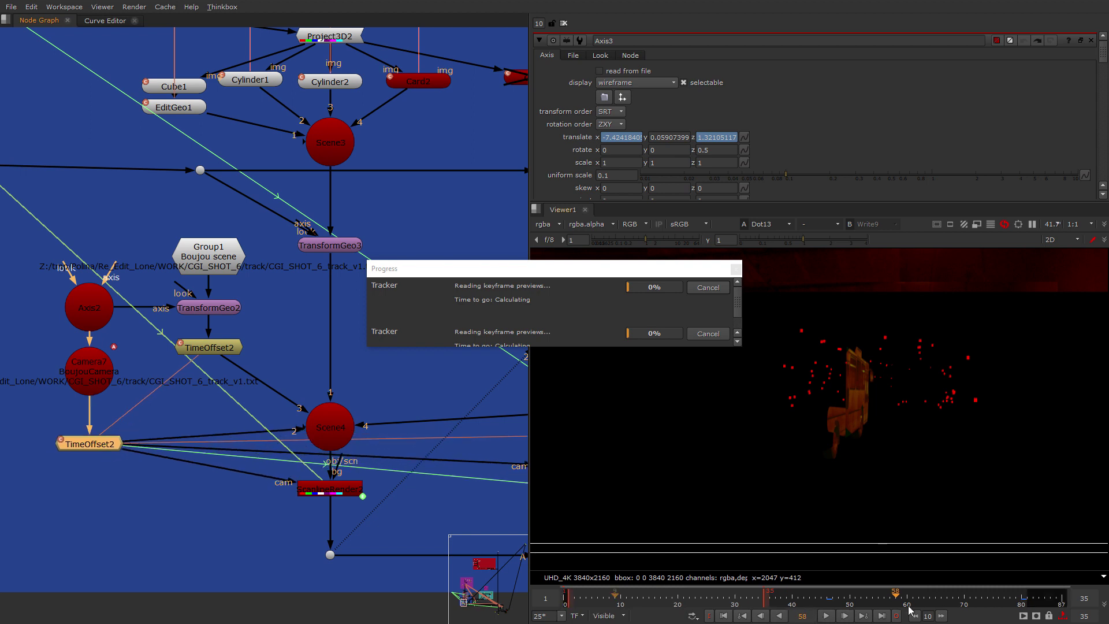
pyautogui.moveTo(922, 601); pyautogui.dragTo(934, 602)
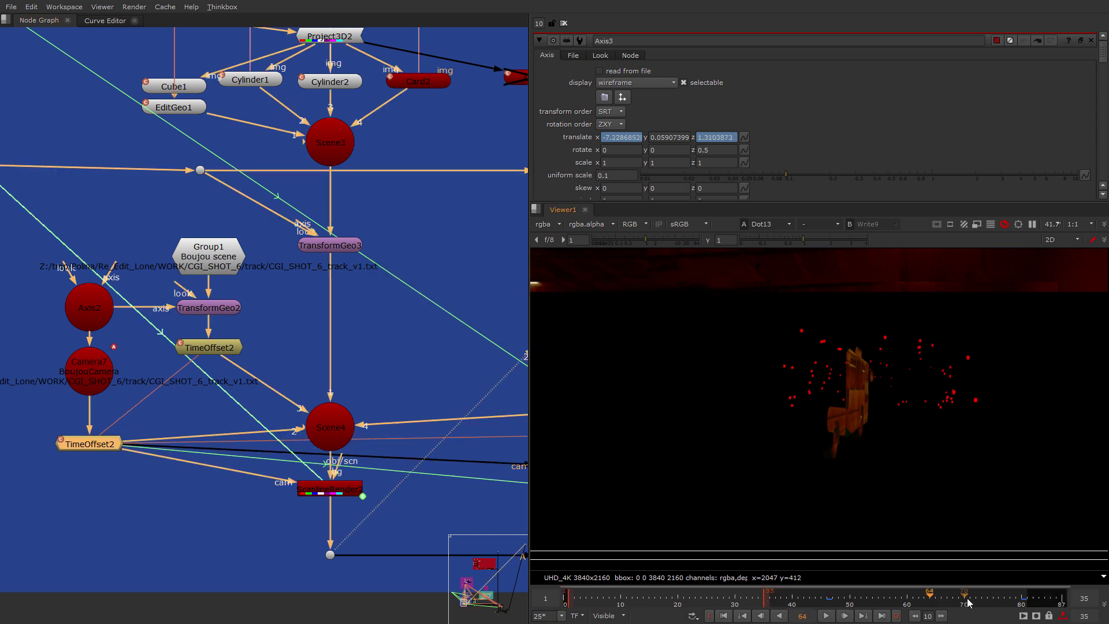
# Examine the Dot13 bus render with the Boujou tracking points around it
pyautogui.scroll(-10, 56, 456)
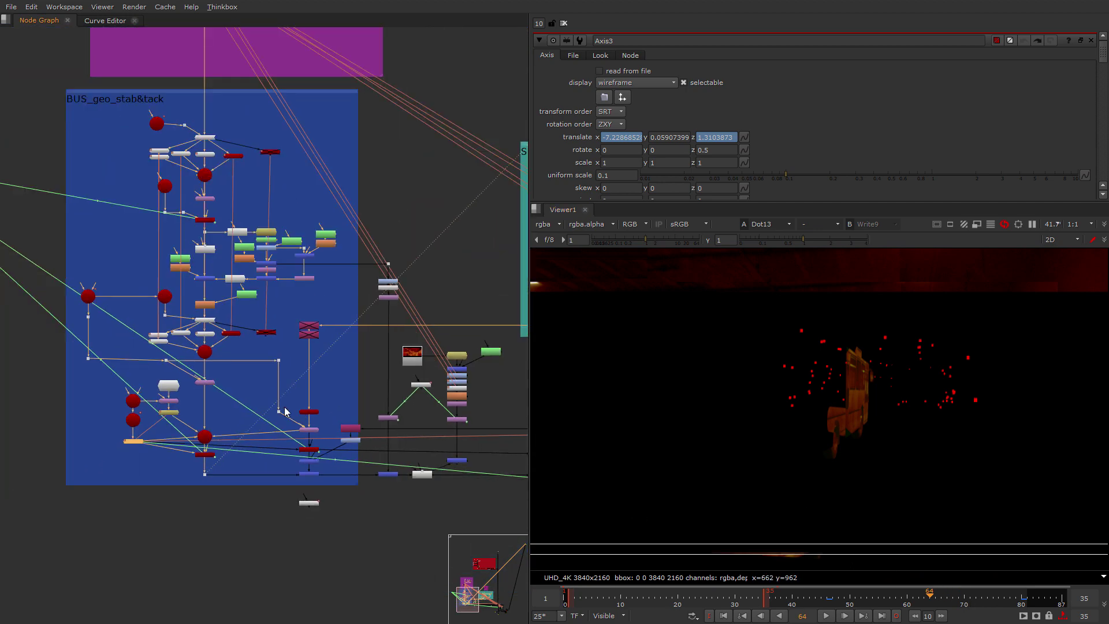
pyautogui.moveTo(250, 438); pyautogui.dragTo(393, 494, button='middle')
pyautogui.scroll(6, 393, 495)
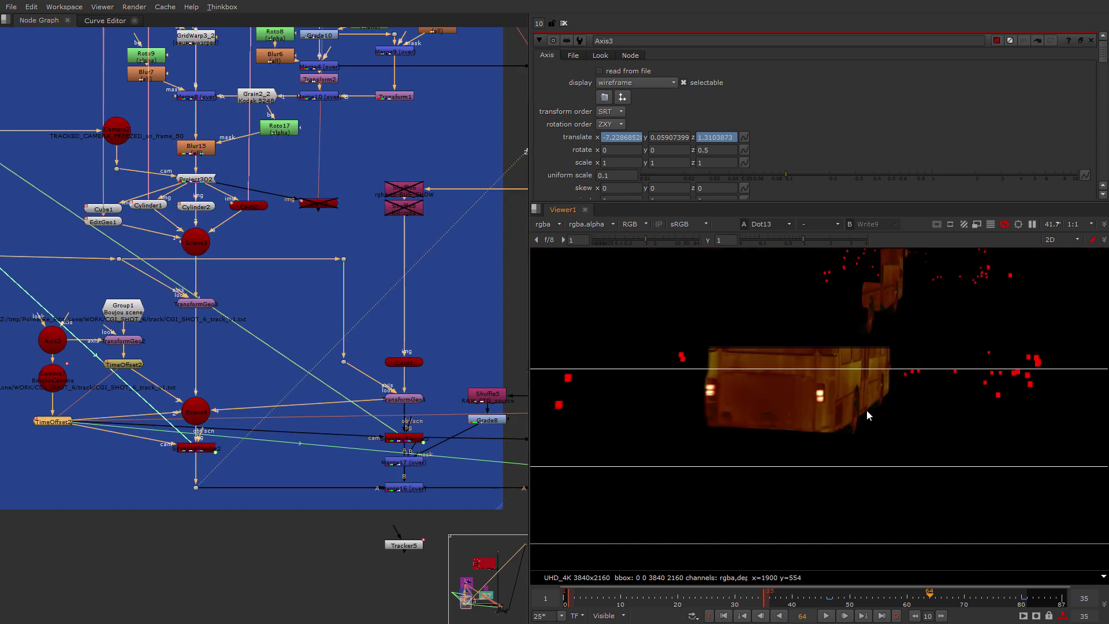
pyautogui.scroll(-2, 861, 414)
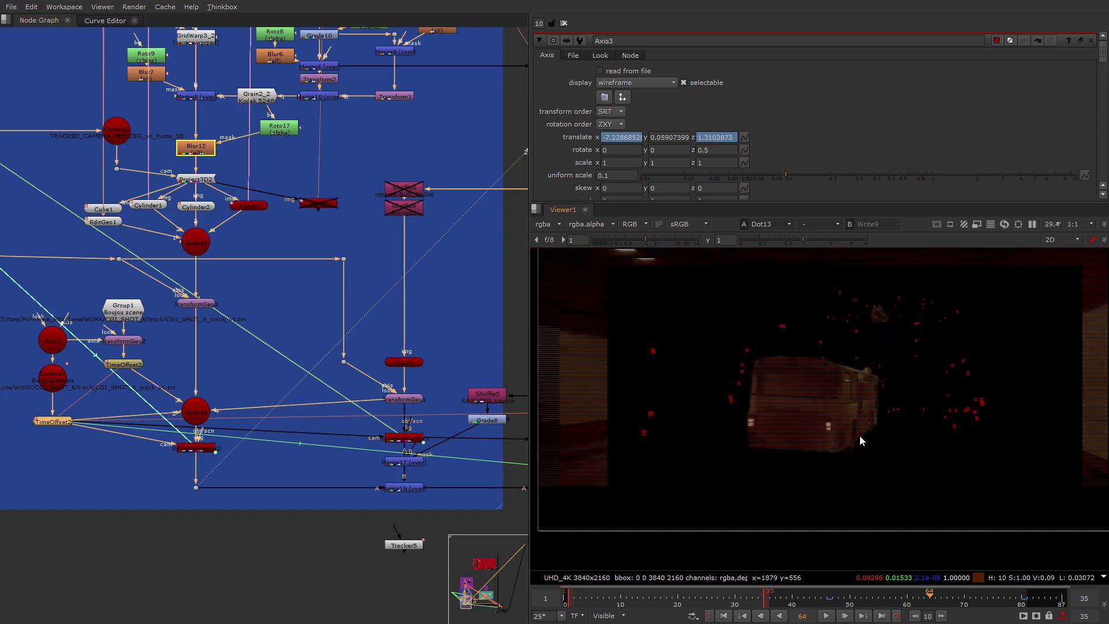
# Go through the nodes following the bus render and display Merge13 from the SHDW group
pyautogui.moveTo(456, 456); pyautogui.dragTo(308, 408, button='middle')
pyautogui.scroll(1, 290, 460)
pyautogui.moveTo(331, 461); pyautogui.dragTo(174, 416)
pyautogui.press('2')
pyautogui.scroll(-2, 415, 378)
pyautogui.moveTo(507, 277); pyautogui.dragTo(283, 442, button='middle')
pyautogui.scroll(-3, 283, 443)
pyautogui.scroll(3, 509, 370)
pyautogui.moveTo(447, 435); pyautogui.dragTo(380, 381)
pyautogui.press('2')
pyautogui.scroll(-1, 830, 468)
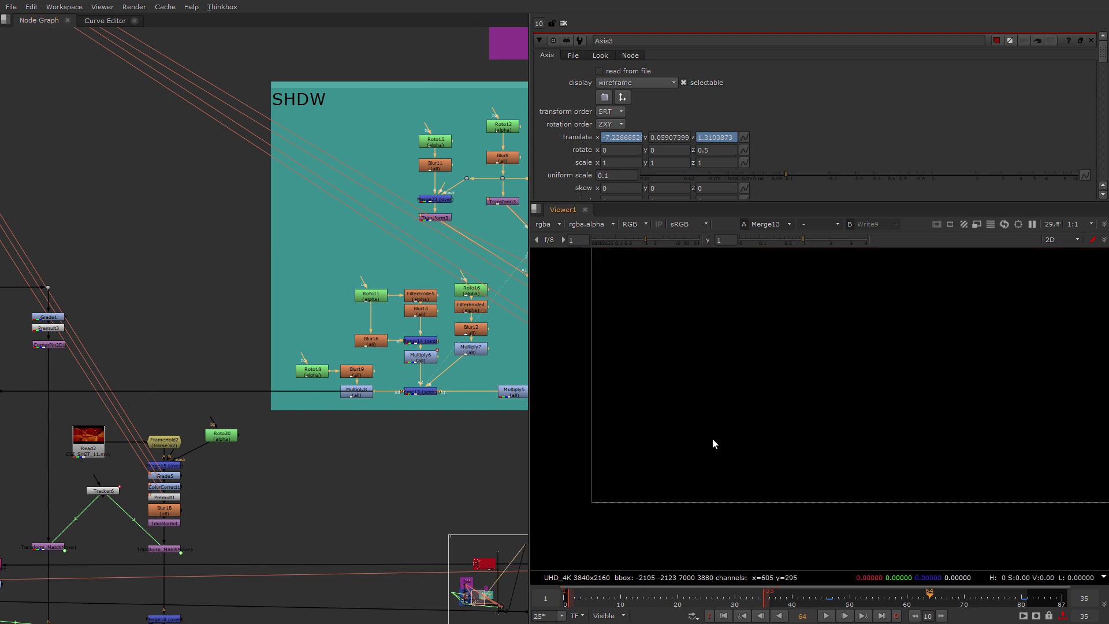
# Show the alpha channel of Merge13 and scrub through the frames to examine the SHDW group's shadow matte
pyautogui.moveTo(813, 507); pyautogui.dragTo(735, 527, button='middle')
pyautogui.press('a')
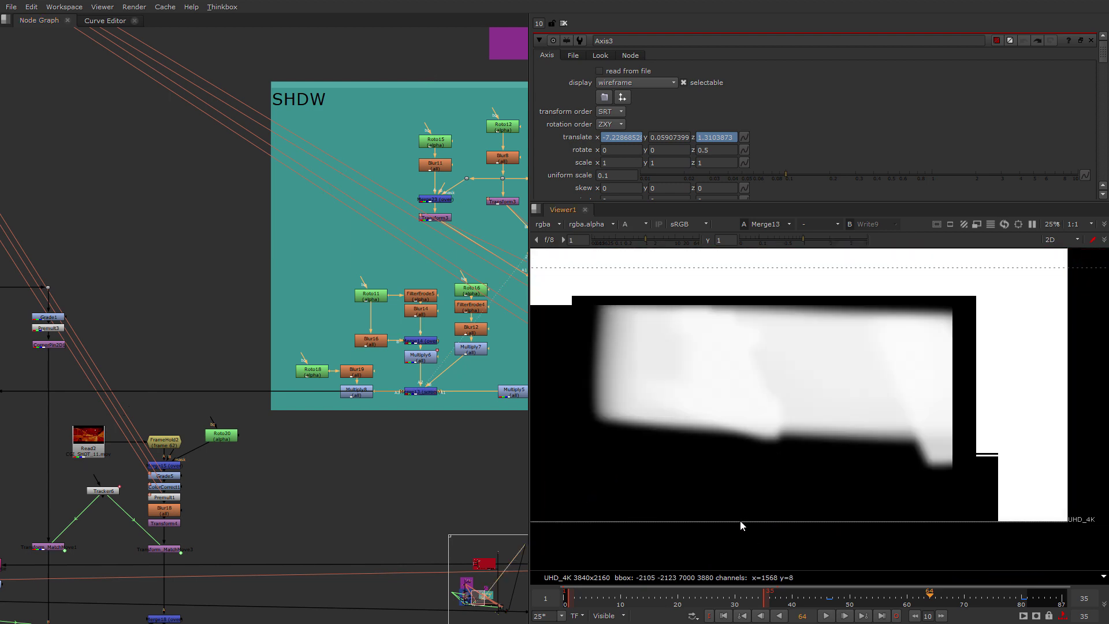
pyautogui.scroll(-3, 231, 468)
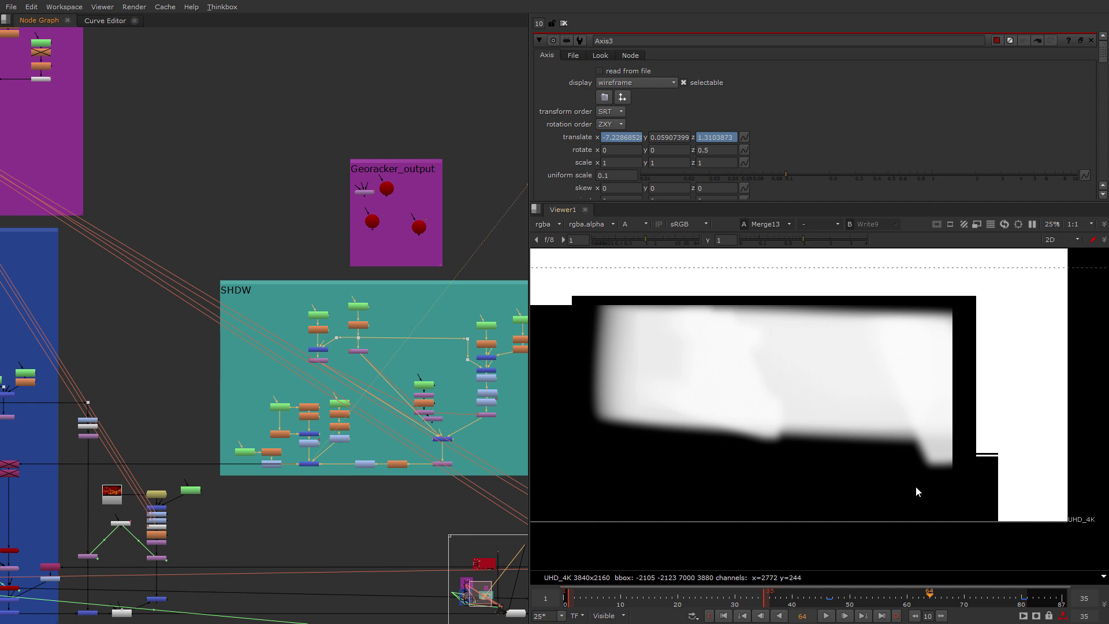
pyautogui.scroll(-2, 244, 481)
pyautogui.moveTo(247, 379); pyautogui.dragTo(224, 379)
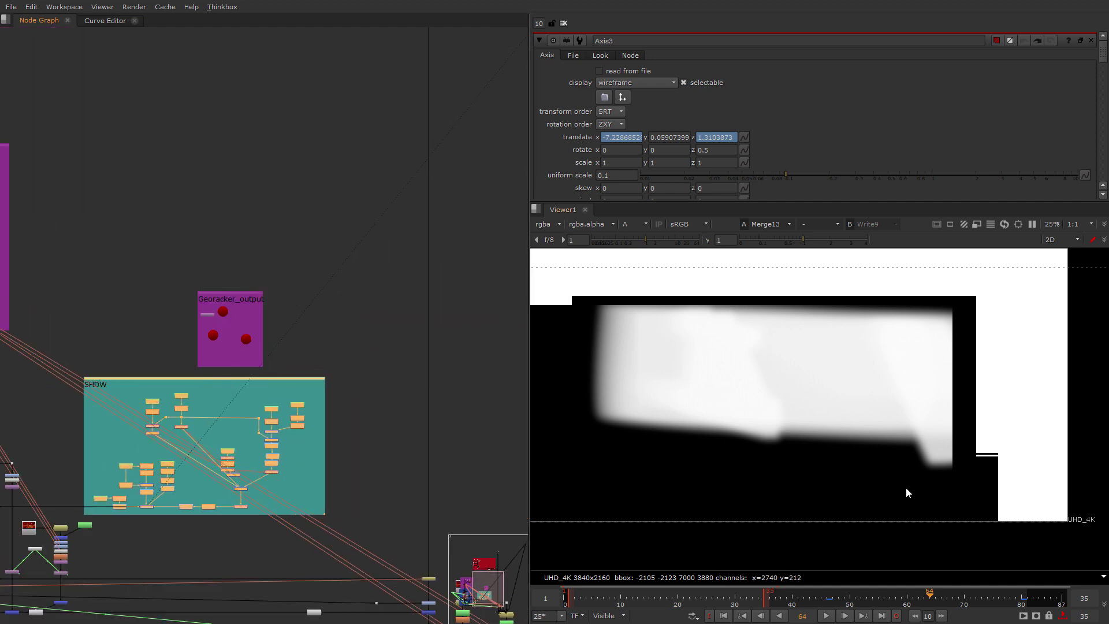
pyautogui.scroll(-2, 904, 491)
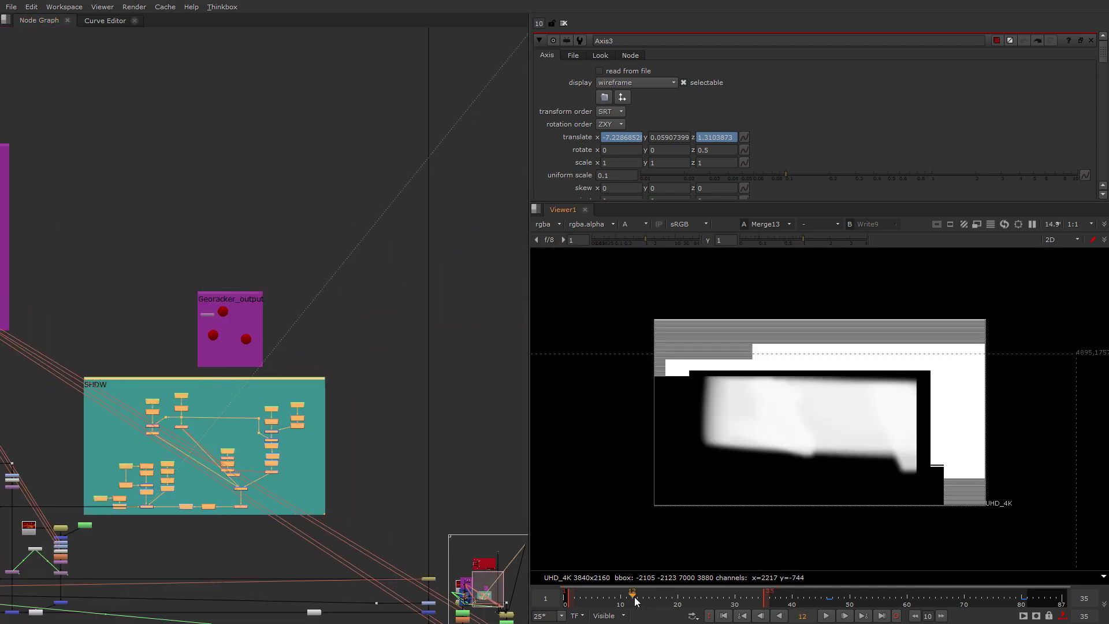
pyautogui.moveTo(634, 597); pyautogui.dragTo(740, 600)
pyautogui.scroll(2, 790, 453)
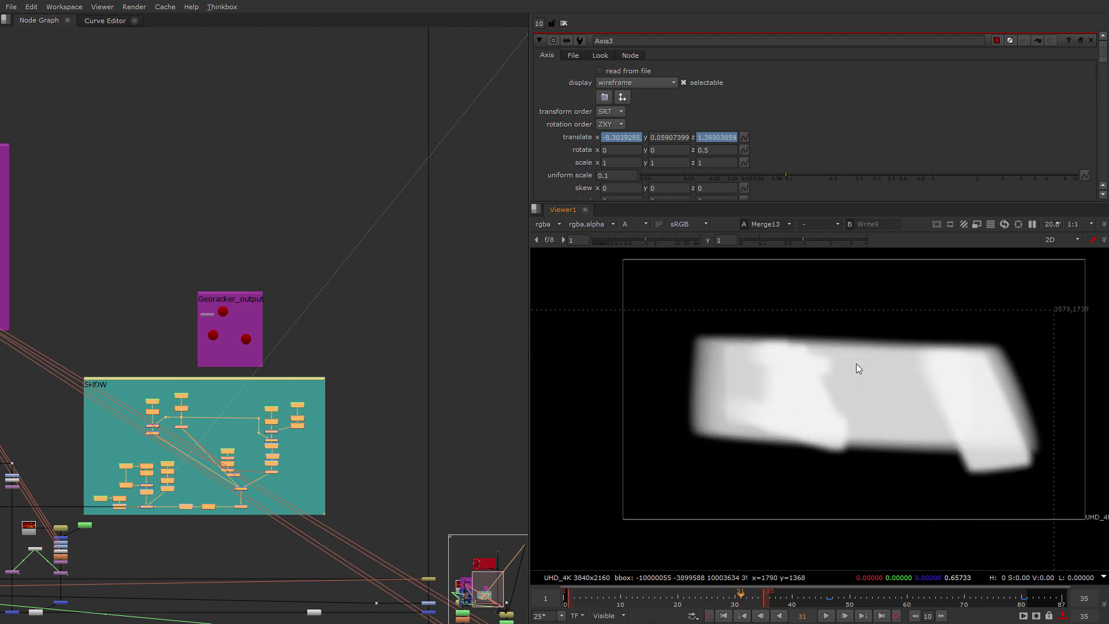
pyautogui.scroll(-3, 330, 459)
# Display Card1 in the 3D view and shift the TransformGeo node below it slightly
pyautogui.scroll(8, 399, 459)
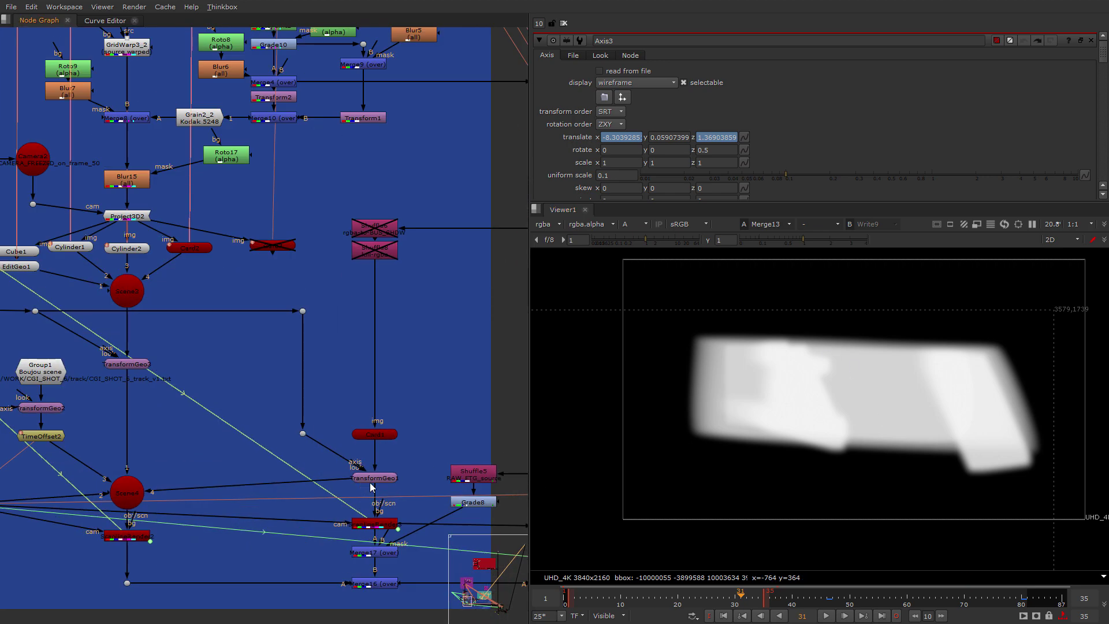
pyautogui.click(375, 434)
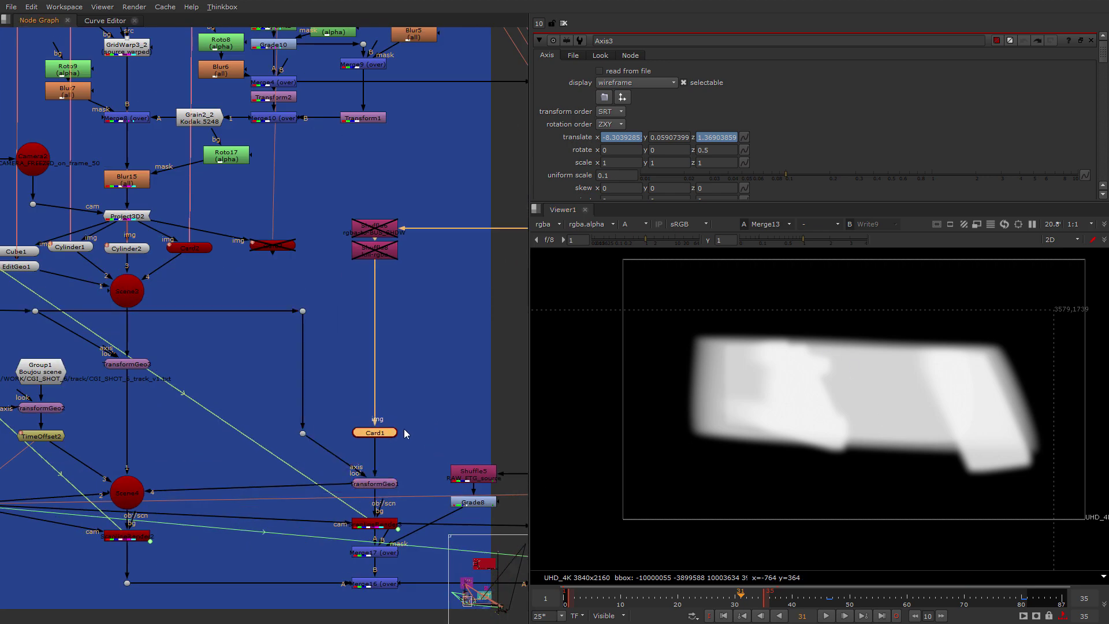
pyautogui.press('2')
pyautogui.moveTo(382, 538); pyautogui.dragTo(404, 474, button='middle')
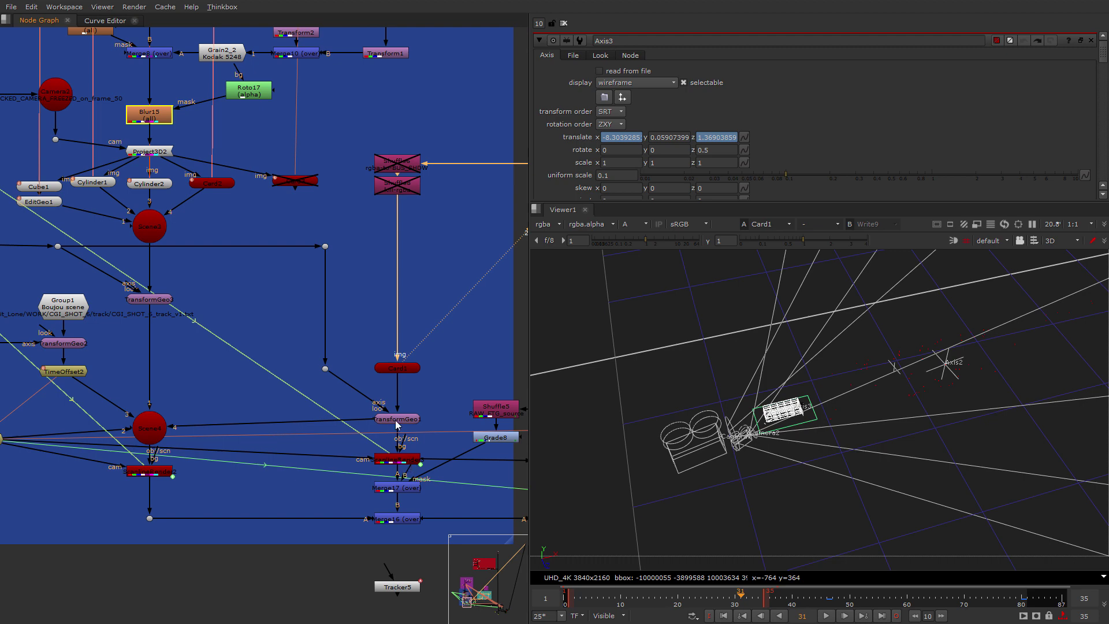
pyautogui.moveTo(396, 419); pyautogui.dragTo(414, 428)
pyautogui.press('1')
# Display Scene4 in 3D and examine the bus geometry, card and cameras at frames 50, 10 and 35
pyautogui.click(396, 456)
pyautogui.click(158, 424)
pyautogui.press('2')
pyautogui.scroll(8, 809, 393)
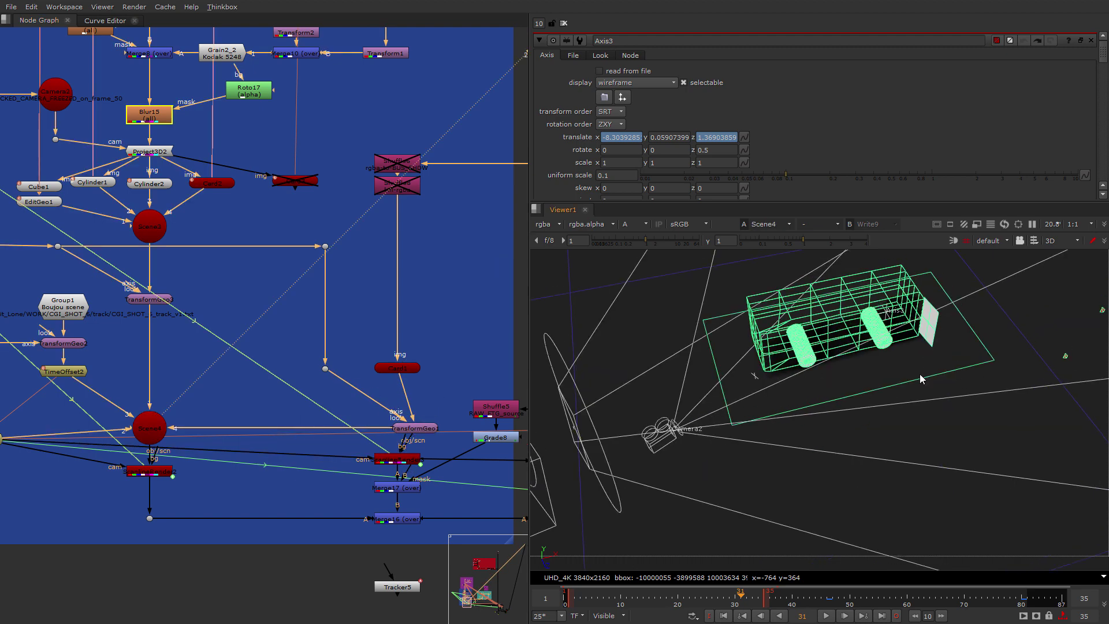
pyautogui.moveTo(767, 407); pyautogui.dragTo(814, 442, button='middle')
pyautogui.scroll(-5, 815, 444)
pyautogui.click(850, 596)
pyautogui.scroll(-2, 753, 495)
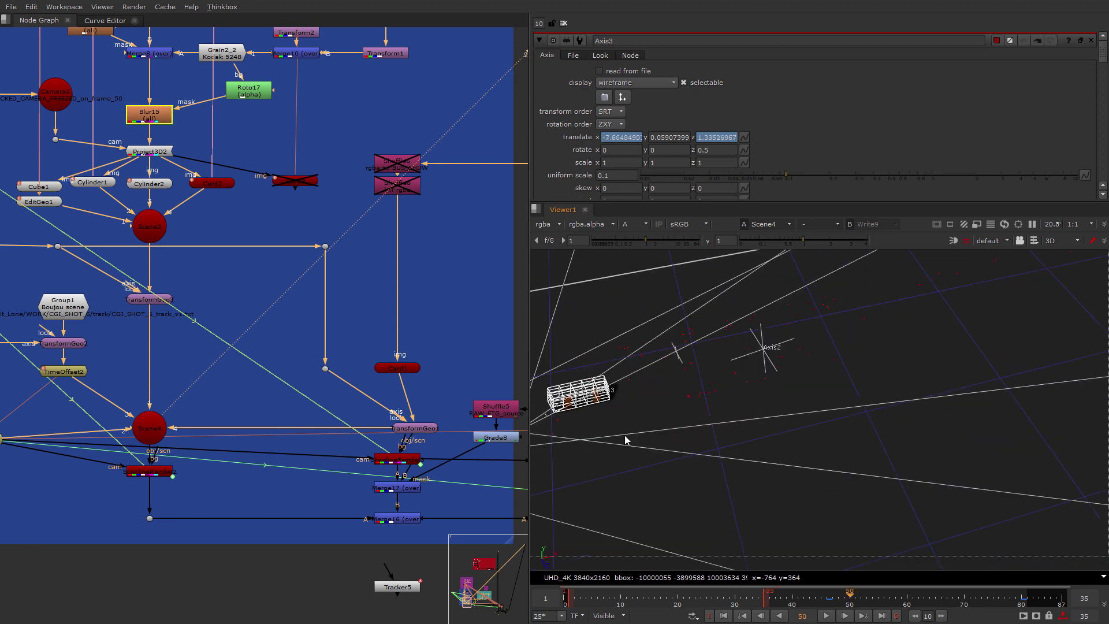
pyautogui.moveTo(632, 433); pyautogui.dragTo(698, 477, button='middle')
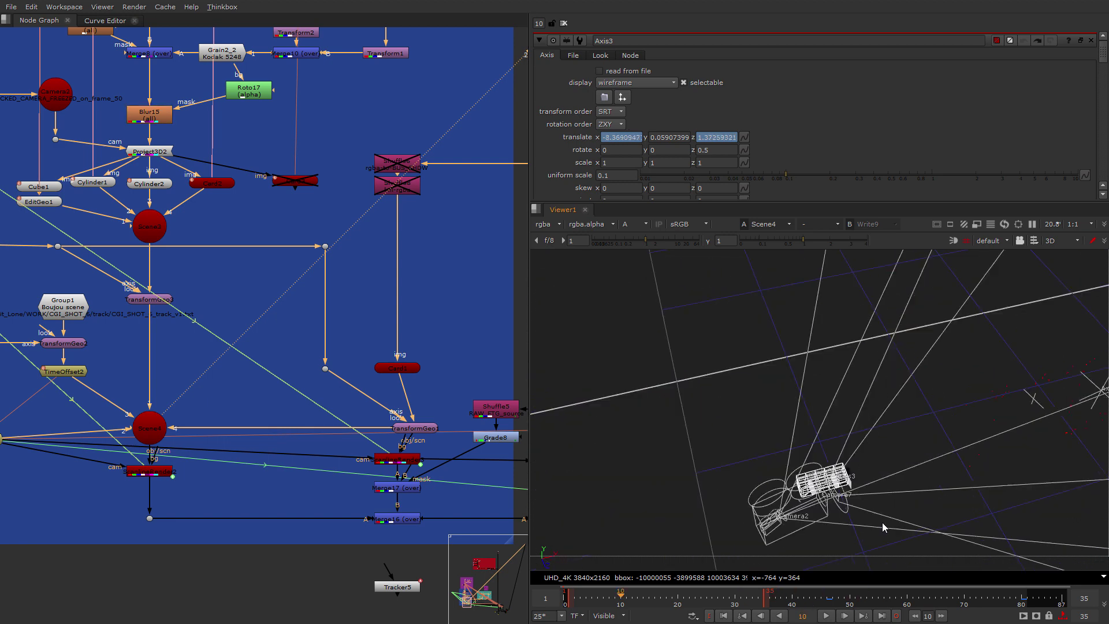
pyautogui.moveTo(881, 523); pyautogui.dragTo(791, 491, button='middle')
pyautogui.click(712, 597)
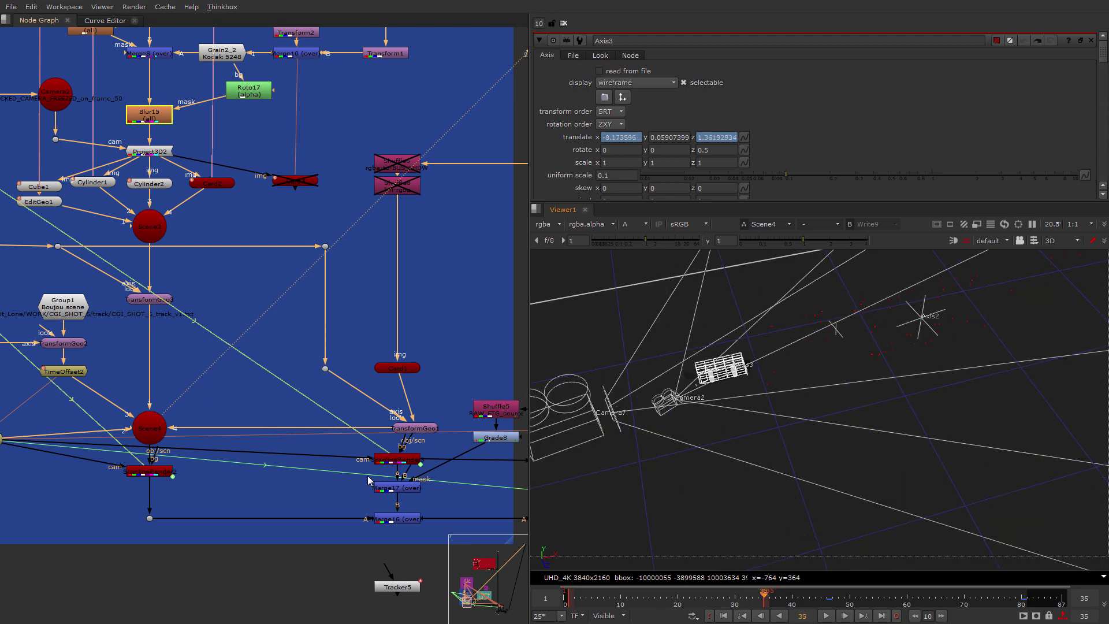
# Go through the render and merge nodes below the card's TransformGeo and display the Merge11 alpha at frame 52
pyautogui.scroll(-1, 368, 479)
pyautogui.click(421, 456)
pyautogui.press('2')
pyautogui.scroll(2, 421, 456)
pyautogui.moveTo(502, 466); pyautogui.dragTo(257, 481, button='middle')
pyautogui.click(402, 471)
pyautogui.click(196, 473)
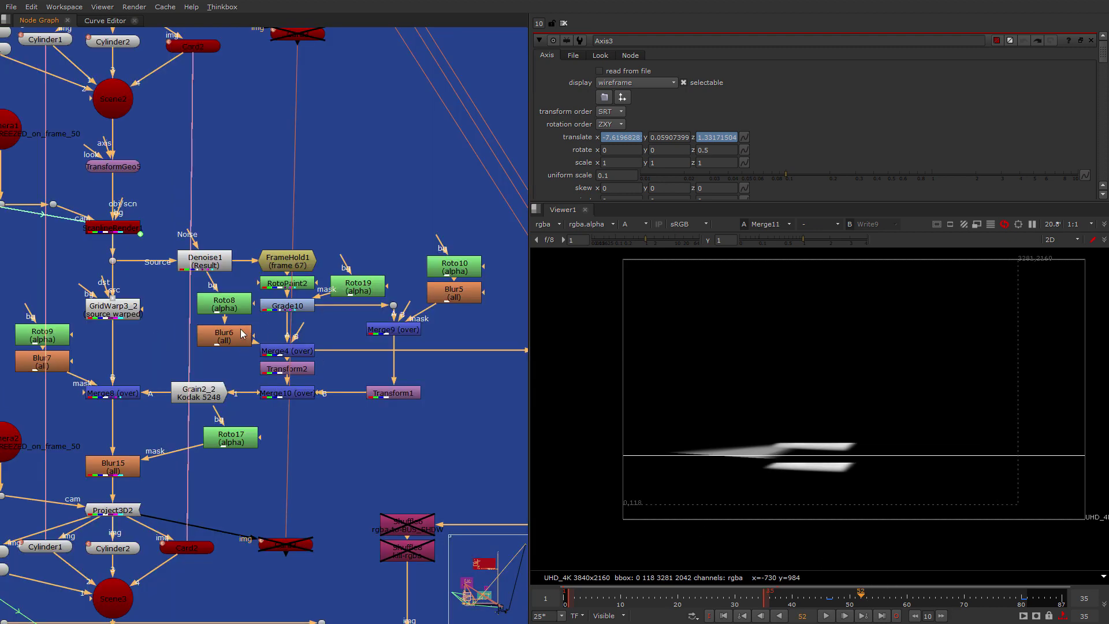
# Toggle the disabled state of the FrameHold2 node chain together with Roto20, beside Read2
pyautogui.scroll(-5, 303, 414)
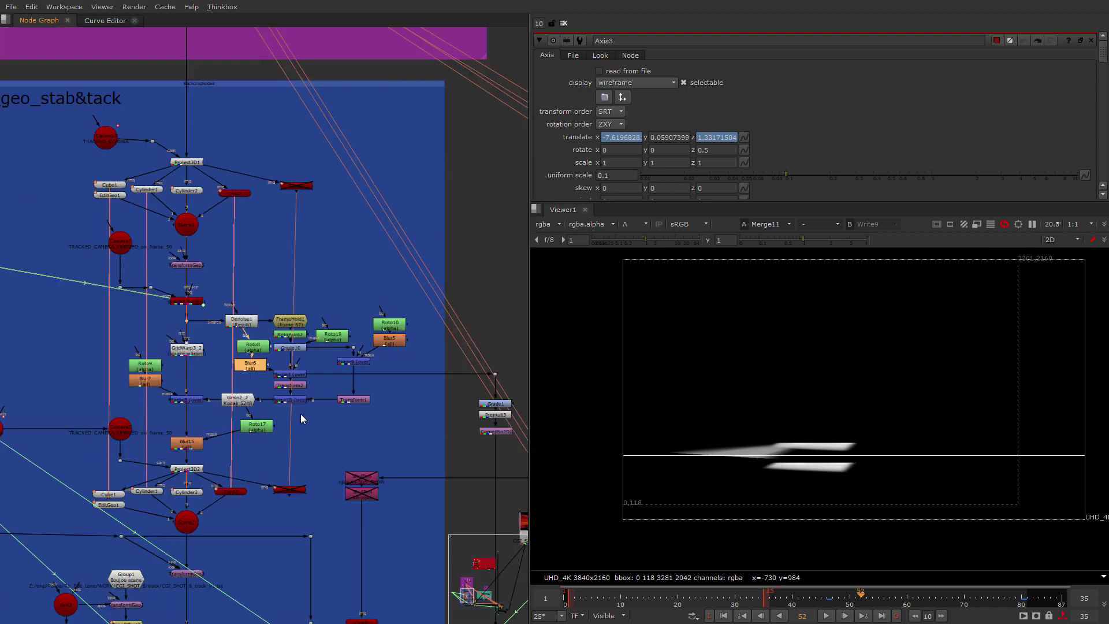
pyautogui.scroll(5, 296, 383)
pyautogui.scroll(-5, 310, 365)
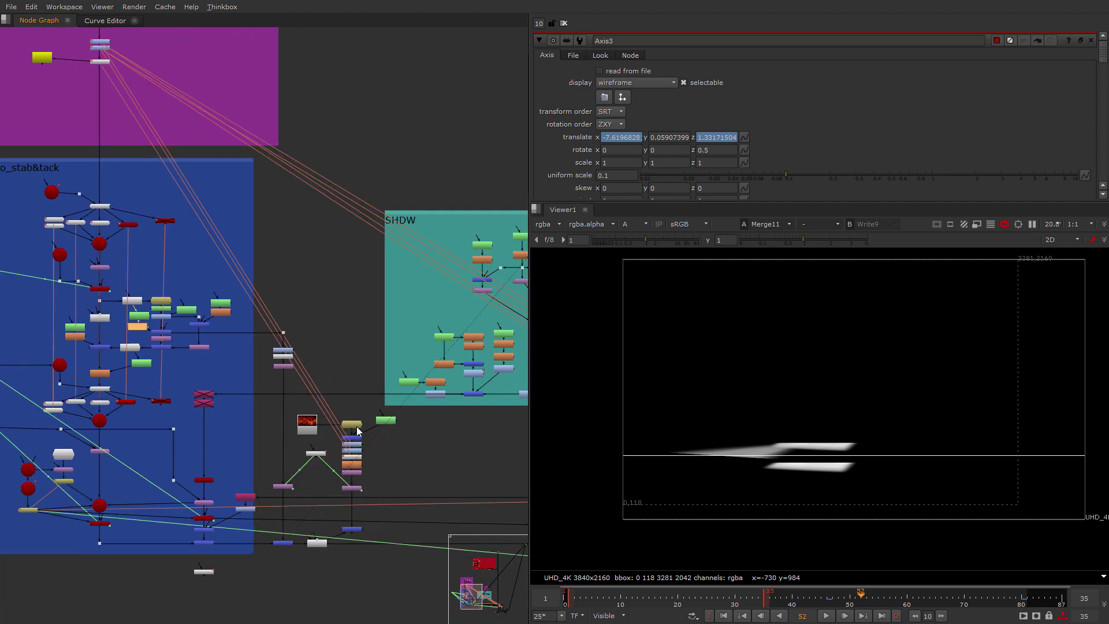
pyautogui.scroll(5, 369, 244)
pyautogui.scroll(-3, 298, 423)
pyautogui.moveTo(448, 481); pyautogui.dragTo(213, 445, button='middle')
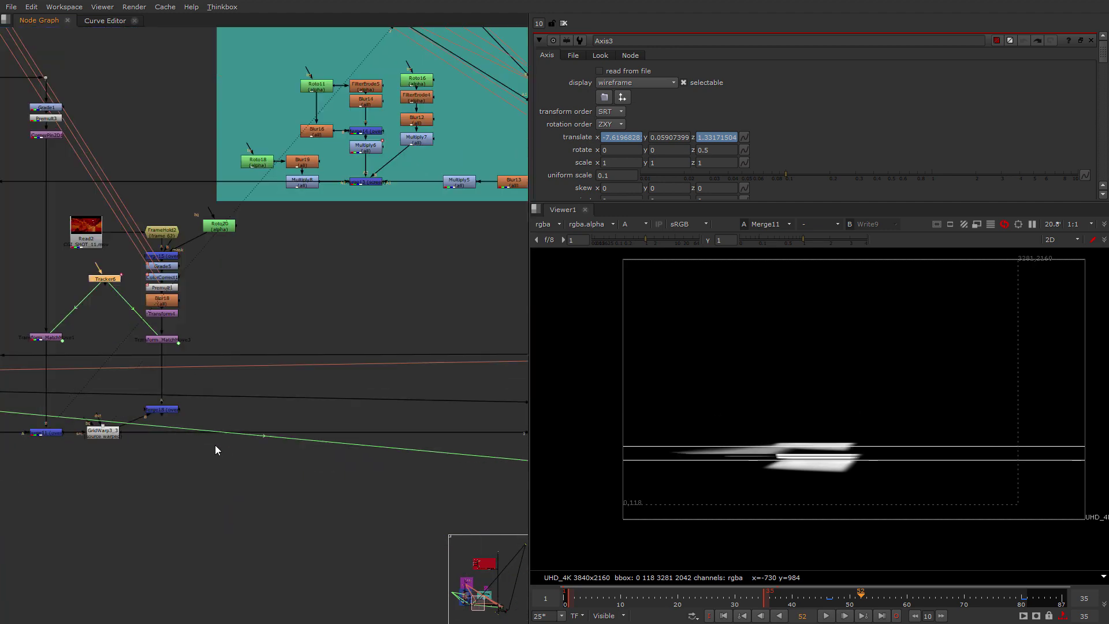
pyautogui.moveTo(127, 420); pyautogui.dragTo(255, 426, button='middle')
pyautogui.click(174, 439)
pyautogui.moveTo(337, 436); pyautogui.dragTo(268, 238)
pyautogui.keyDown('shift'); pyautogui.click(345, 233); pyautogui.keyUp('shift')
pyautogui.press('d')
pyautogui.moveTo(177, 435); pyautogui.dragTo(183, 391, button='middle')
# Display Merge3 below Grade9 in the viewer
pyautogui.scroll(-2, 369, 441)
pyautogui.moveTo(405, 454); pyautogui.dragTo(230, 482, button='middle')
pyautogui.moveTo(491, 445); pyautogui.dragTo(298, 424, button='middle')
pyautogui.scroll(4, 300, 417)
pyautogui.click(302, 412)
pyautogui.press('1')
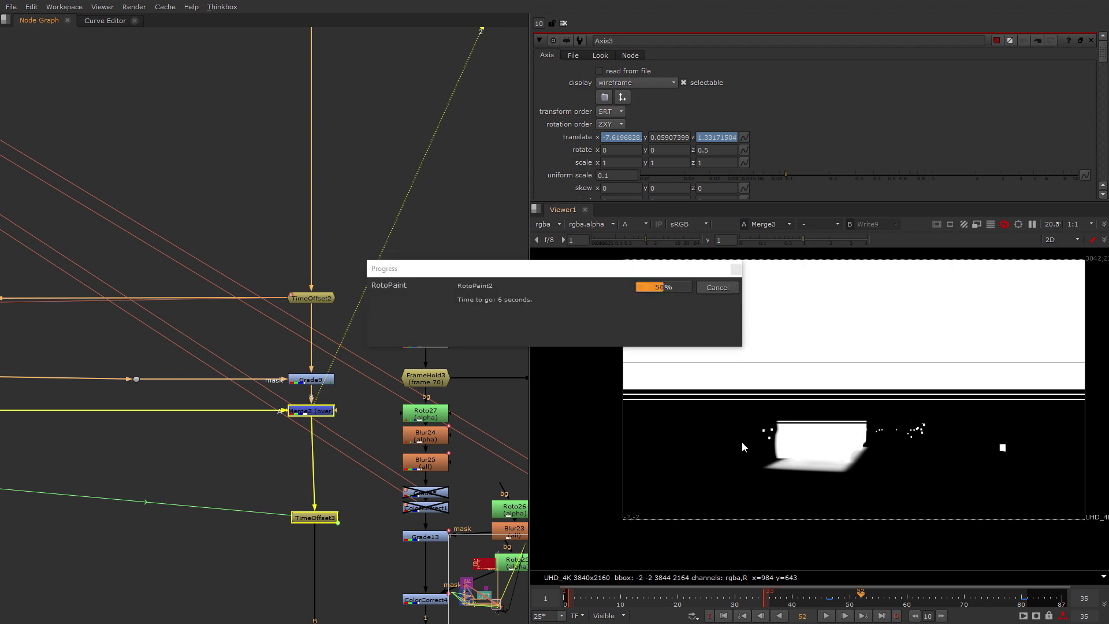
# Display Merge20 and examine the branch feeding it, from FrameHold4 at frame 70 down to Tracker10
pyautogui.scroll(-5, 249, 417)
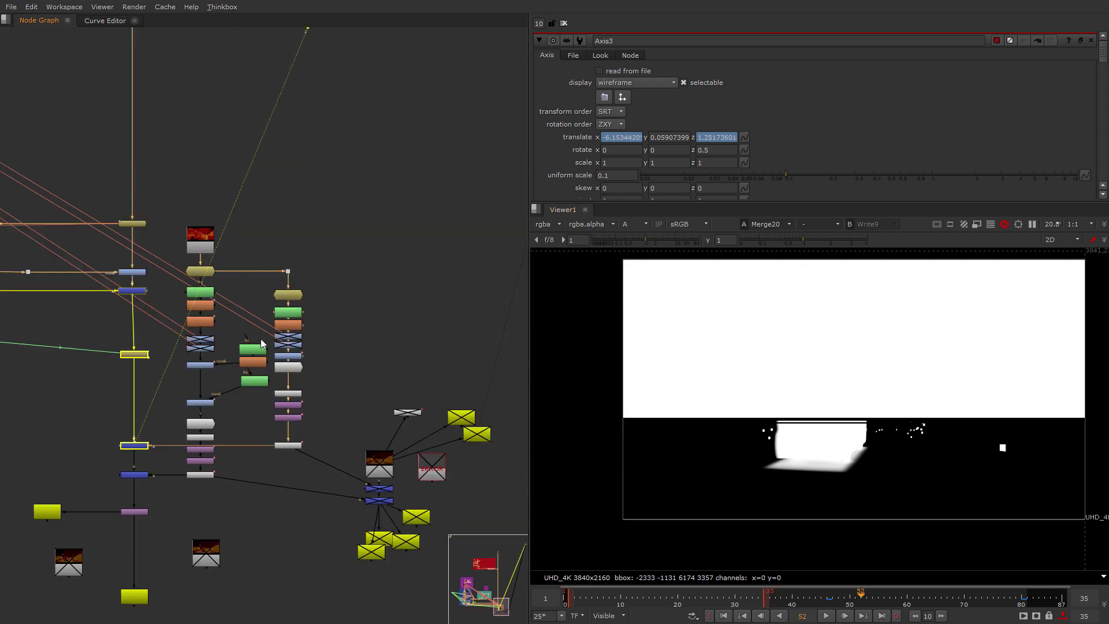
pyautogui.scroll(2, 261, 338)
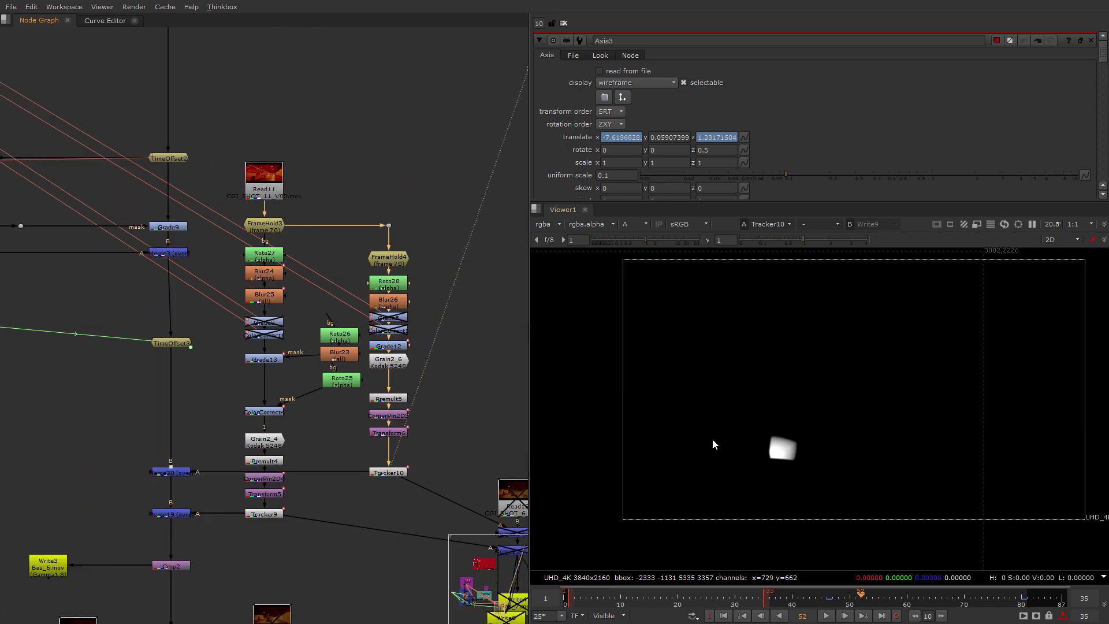
pyautogui.scroll(2, 716, 444)
pyautogui.moveTo(455, 449); pyautogui.dragTo(347, 425, button='middle')
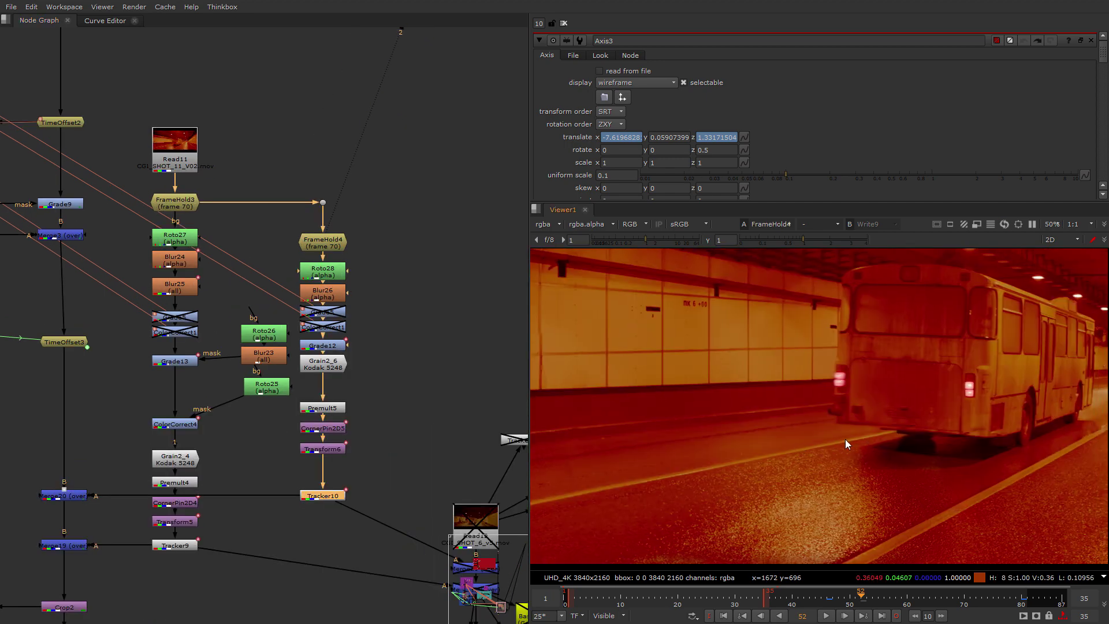
pyautogui.scroll(4, 323, 508)
pyautogui.press('1')
# Display Tracker9 and Transform5 to examine the parallel tail light patch, with the playhead at frame 71
pyautogui.click(115, 571)
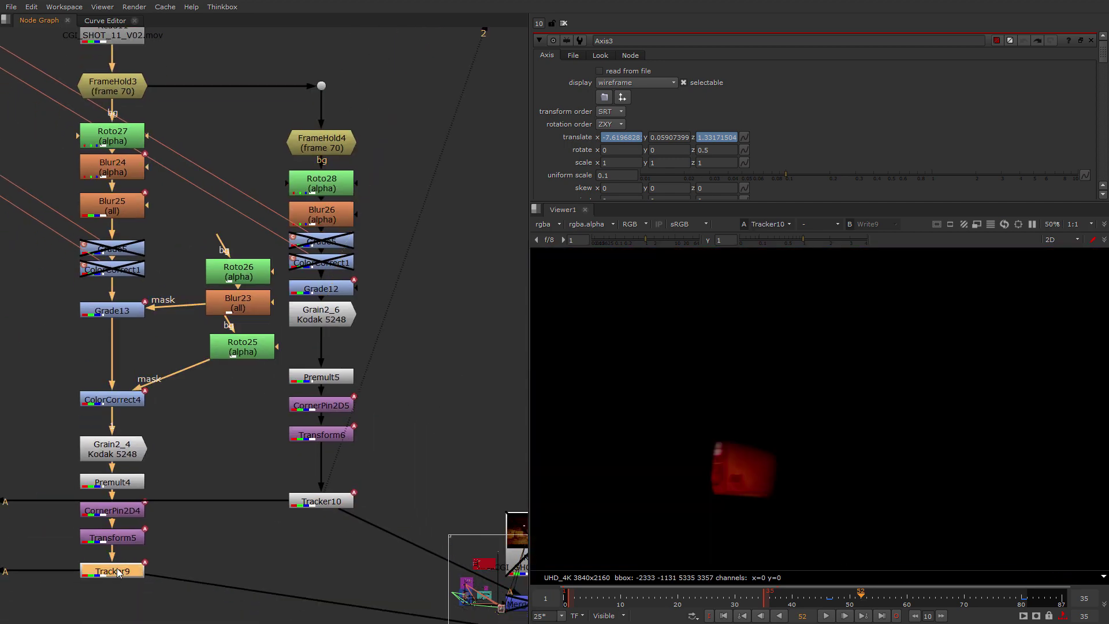
pyautogui.press('2')
pyautogui.scroll(3, 857, 467)
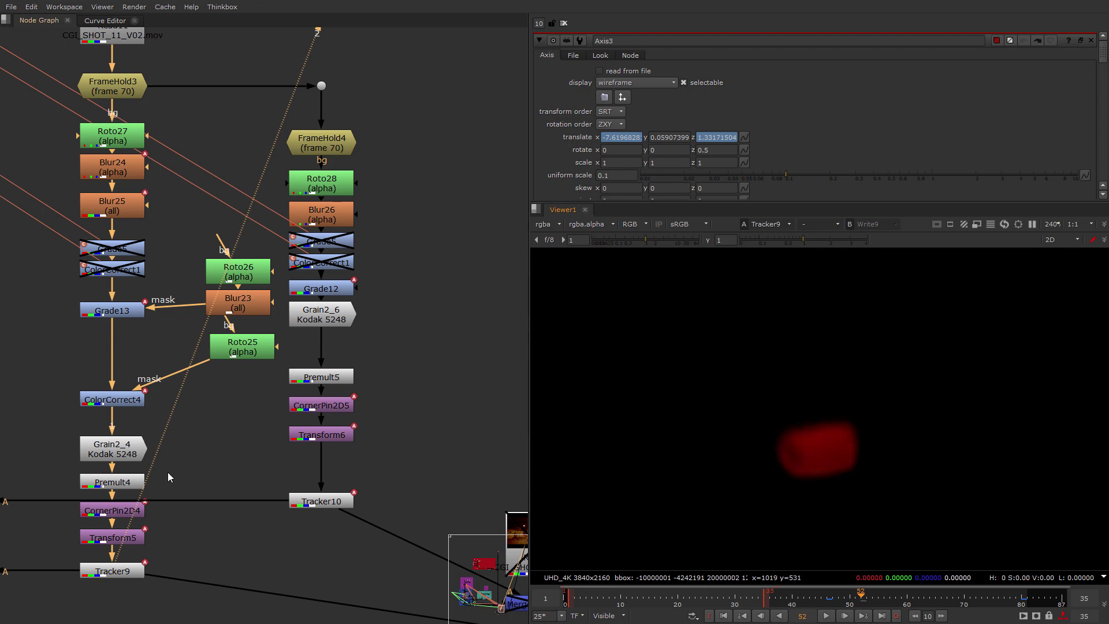
pyautogui.click(113, 538)
pyautogui.press('1')
pyautogui.scroll(-3, 120, 508)
pyautogui.moveTo(120, 369); pyautogui.dragTo(337, 389, button='middle')
pyautogui.scroll(-5, 783, 440)
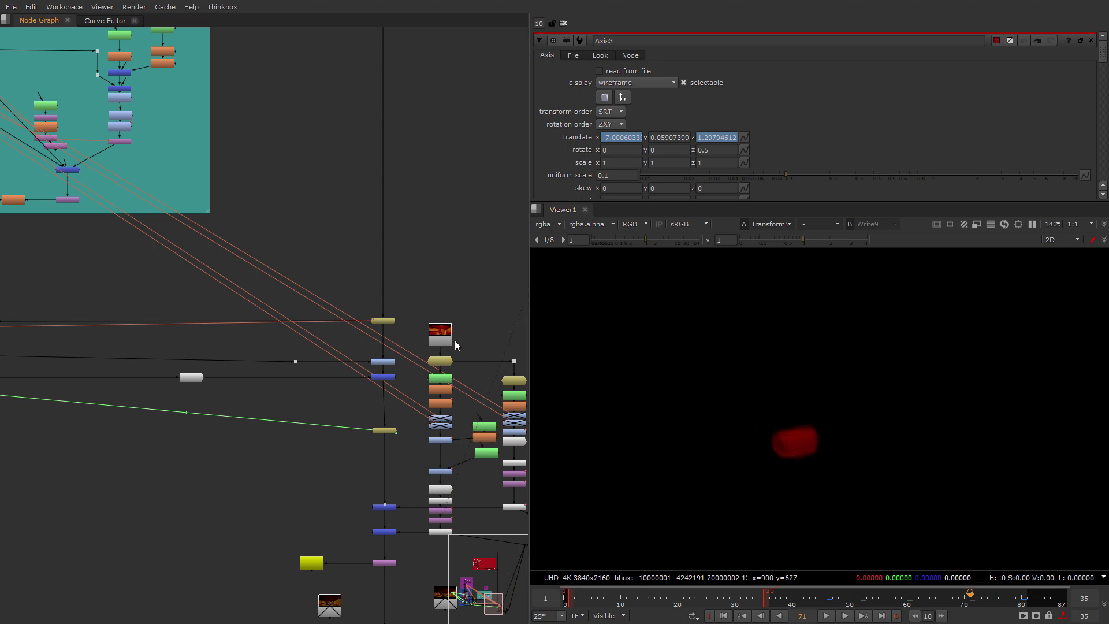
# Display the Read11 source footage, CGI_SHOT_11_V02.mov, in the viewer
pyautogui.press('1')
pyautogui.scroll(-8, 774, 444)
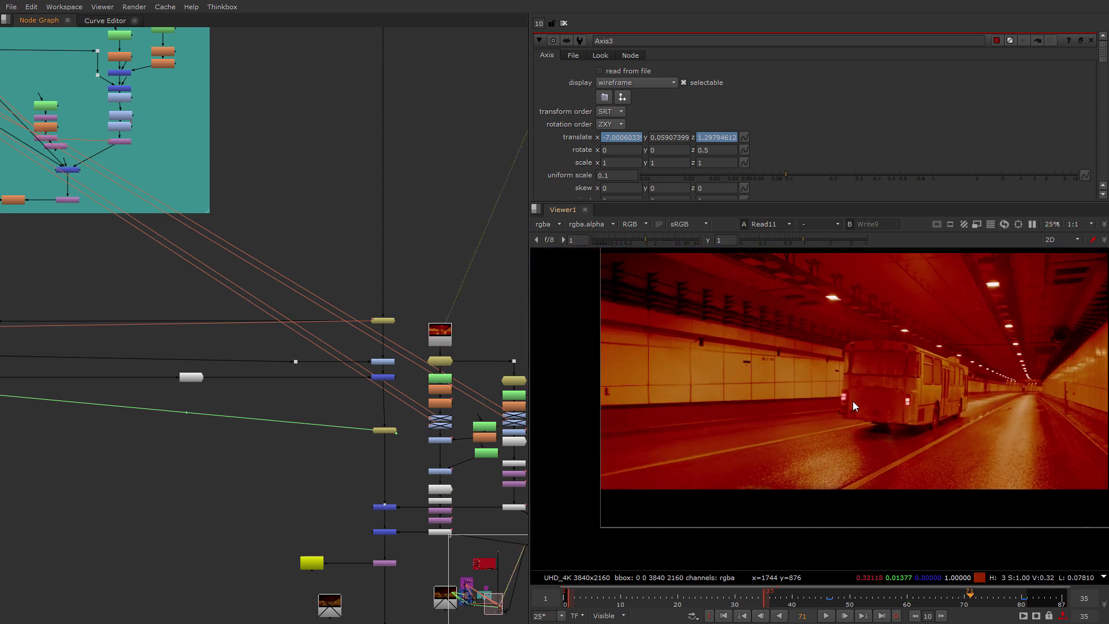
pyautogui.scroll(4, 466, 511)
pyautogui.moveTo(466, 510); pyautogui.dragTo(432, 414, button='middle')
pyautogui.scroll(1, 388, 462)
# Display Tracker9 while scrubbing the timeline, and open the Transform5 properties at frame 70
pyautogui.click(384, 456)
pyautogui.press('1')
pyautogui.scroll(8, 783, 450)
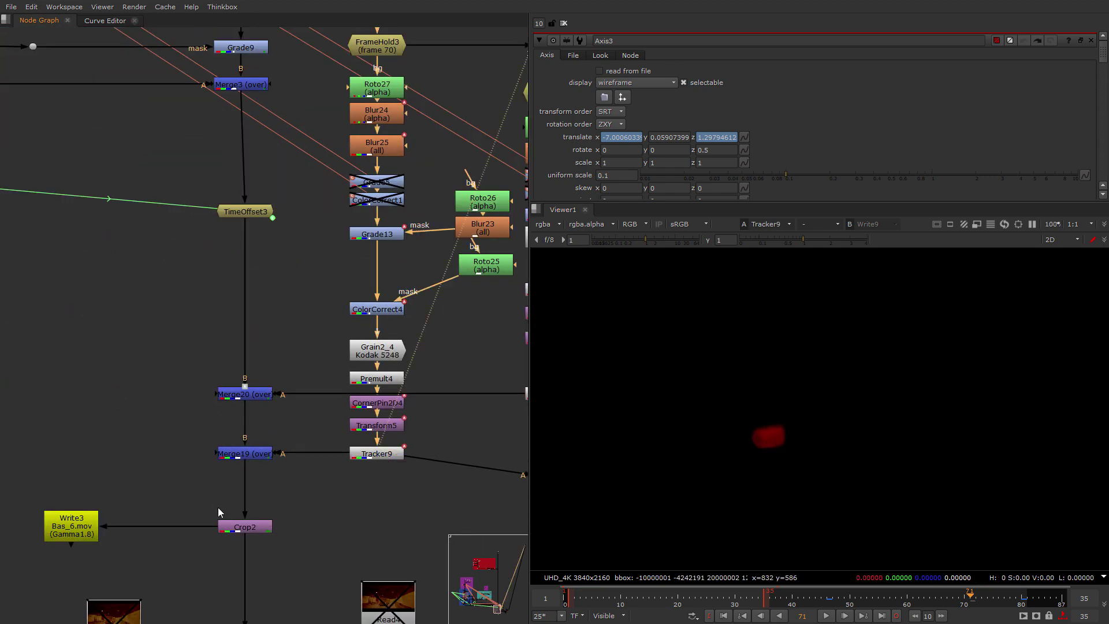
pyautogui.moveTo(219, 513); pyautogui.dragTo(242, 423, button='middle')
pyautogui.scroll(-2, 366, 467)
pyautogui.moveTo(717, 594); pyautogui.dragTo(784, 594)
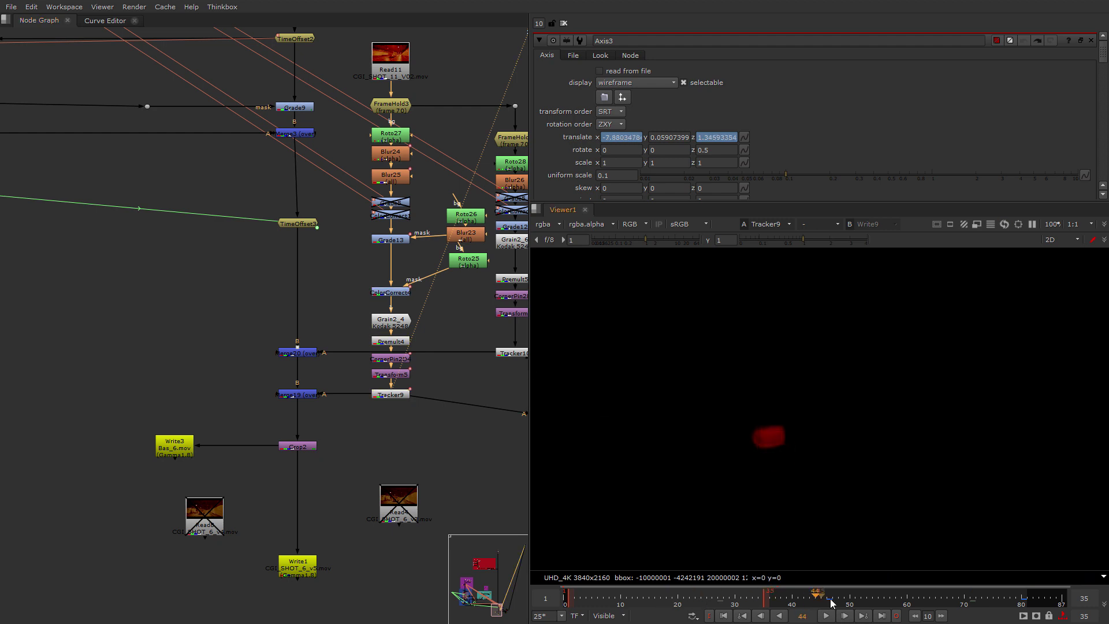
pyautogui.doubleClick(392, 359)
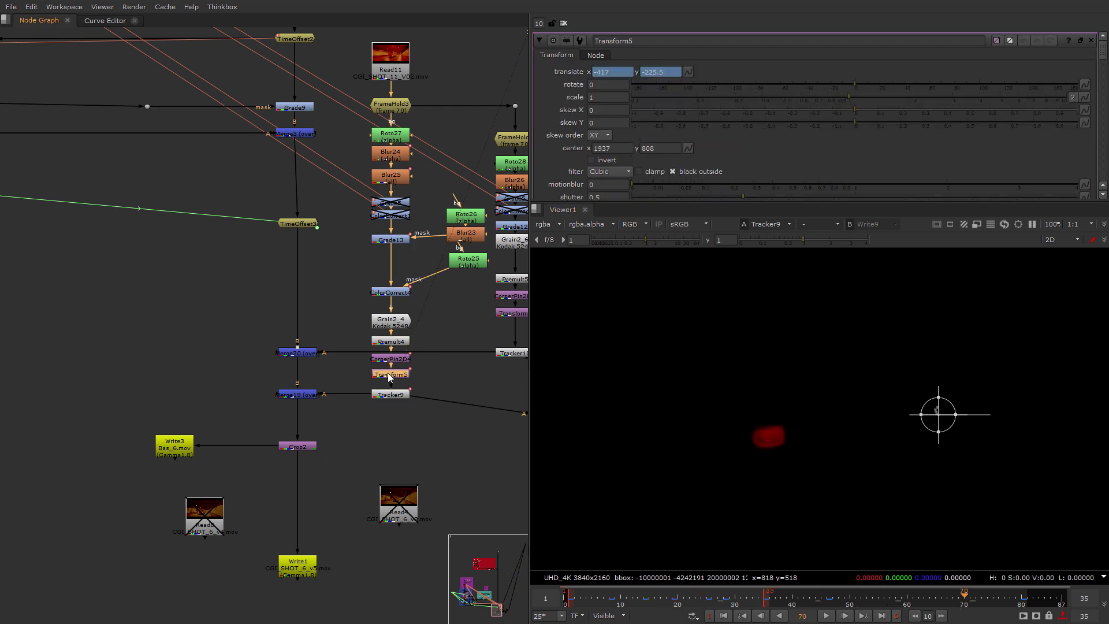
pyautogui.doubleClick(405, 376)
# Enable Read4 and Read8 and examine the CGI_SHOT_6_v3.mov render from Read4
pyautogui.moveTo(331, 498); pyautogui.dragTo(350, 378, button='middle')
pyautogui.scroll(-2, 350, 378)
pyautogui.moveTo(260, 397); pyautogui.dragTo(307, 399)
pyautogui.press('d')
pyautogui.scroll(6, 240, 404)
pyautogui.moveTo(347, 405); pyautogui.dragTo(112, 415, button='middle')
pyautogui.click(404, 439)
pyautogui.press('2')
pyautogui.scroll(-8, 901, 474)
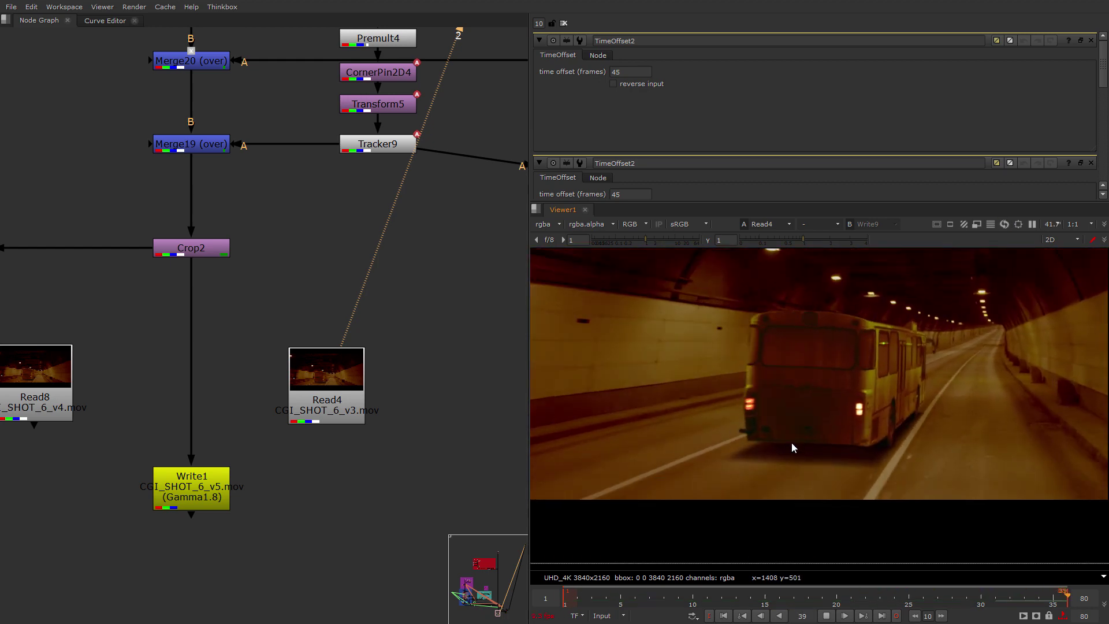
# Display Read8 and examine the CGI_SHOT_6_v4.mov render around the rear of the bus
pyautogui.scroll(-3, 310, 422)
pyautogui.press('2')
pyautogui.scroll(4, 767, 457)
pyautogui.scroll(-2, 735, 400)
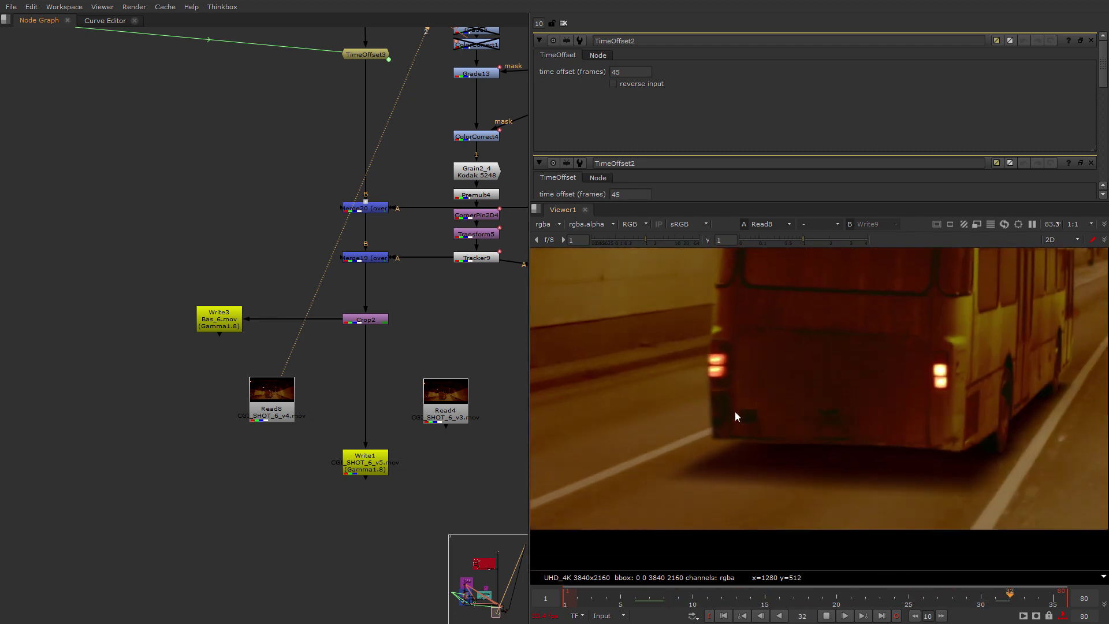
pyautogui.scroll(-2, 722, 407)
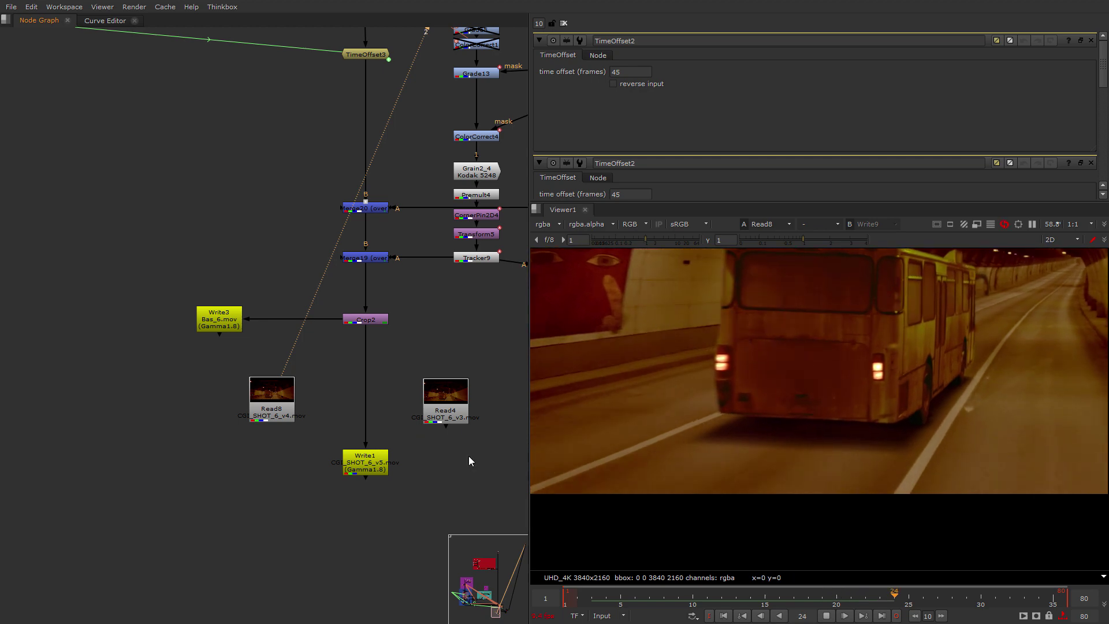
# Disable the Read4 and Read8 render nodes
pyautogui.moveTo(487, 434); pyautogui.dragTo(357, 373)
pyautogui.press('d')
pyautogui.moveTo(312, 433); pyautogui.dragTo(202, 355)
pyautogui.press('d')
pyautogui.scroll(-3, 409, 398)
pyautogui.moveTo(489, 394); pyautogui.dragTo(194, 411, button='middle')
pyautogui.scroll(3, 349, 331)
pyautogui.moveTo(337, 325); pyautogui.dragTo(335, 295)
pyautogui.moveTo(225, 374); pyautogui.dragTo(451, 377, button='middle')
pyautogui.scroll(2, 231, 495)
pyautogui.doubleClick(88, 555)
pyautogui.moveTo(207, 524); pyautogui.dragTo(392, 462, button='middle')
pyautogui.scroll(-1, 434, 305)
pyautogui.moveTo(433, 304); pyautogui.dragTo(292, 519, button='middle')
pyautogui.scroll(-1, 292, 519)
# Switch to the creator's Patreon page and browse the project file posts, from Ground Crack 2D Projection to the Desert Scene breakdown
pyautogui.scroll(-3, 333, 427)
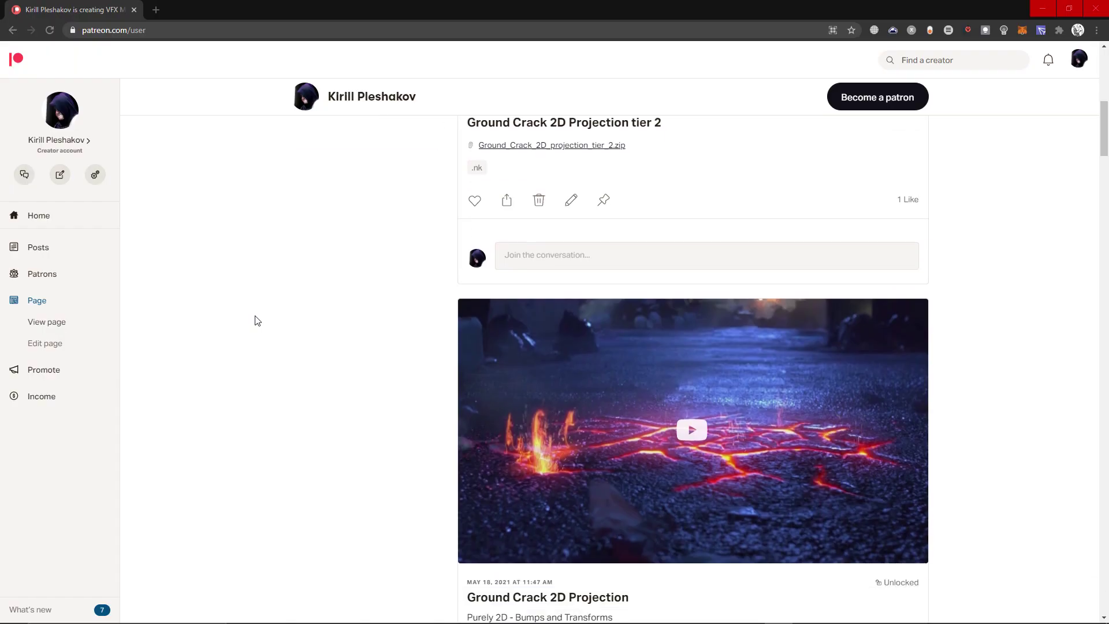
pyautogui.scroll(-6, 257, 320)
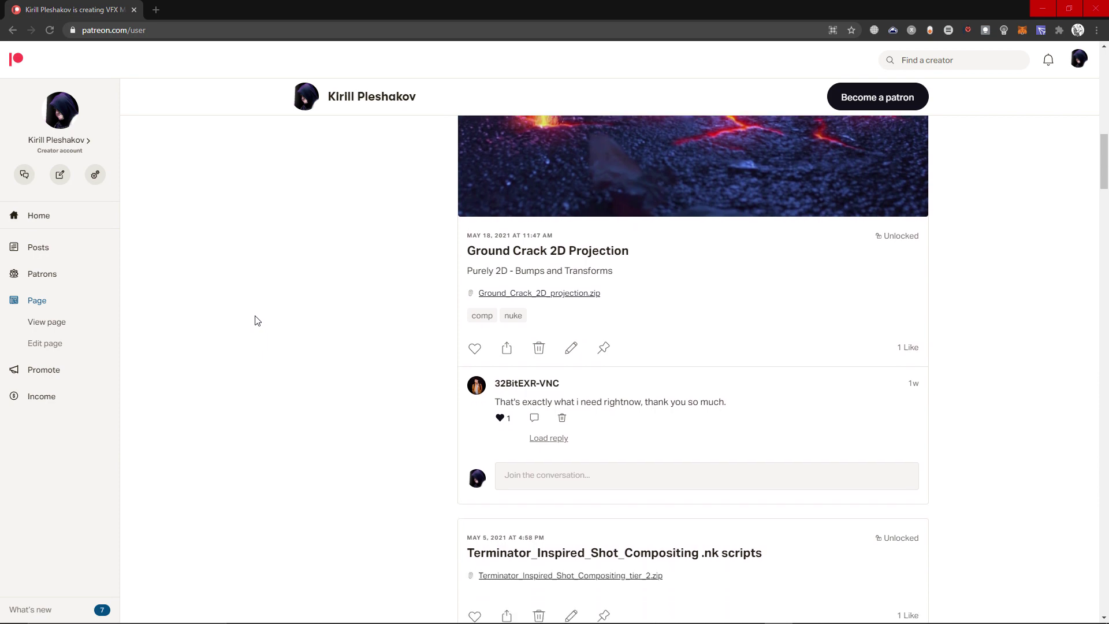
pyautogui.scroll(-10, 257, 321)
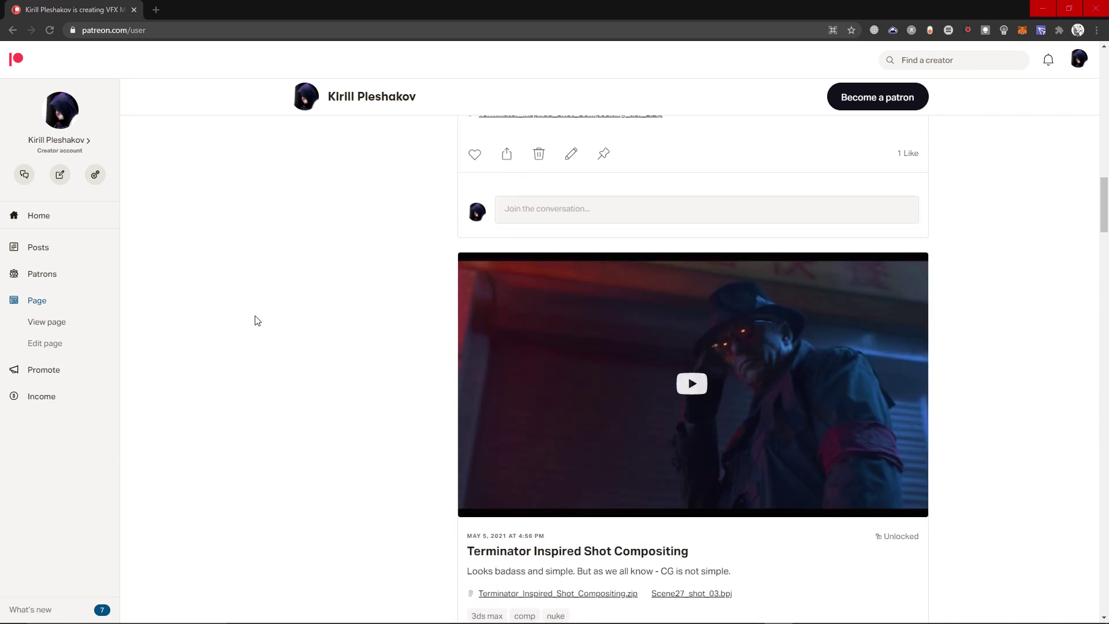
pyautogui.scroll(-16, 257, 320)
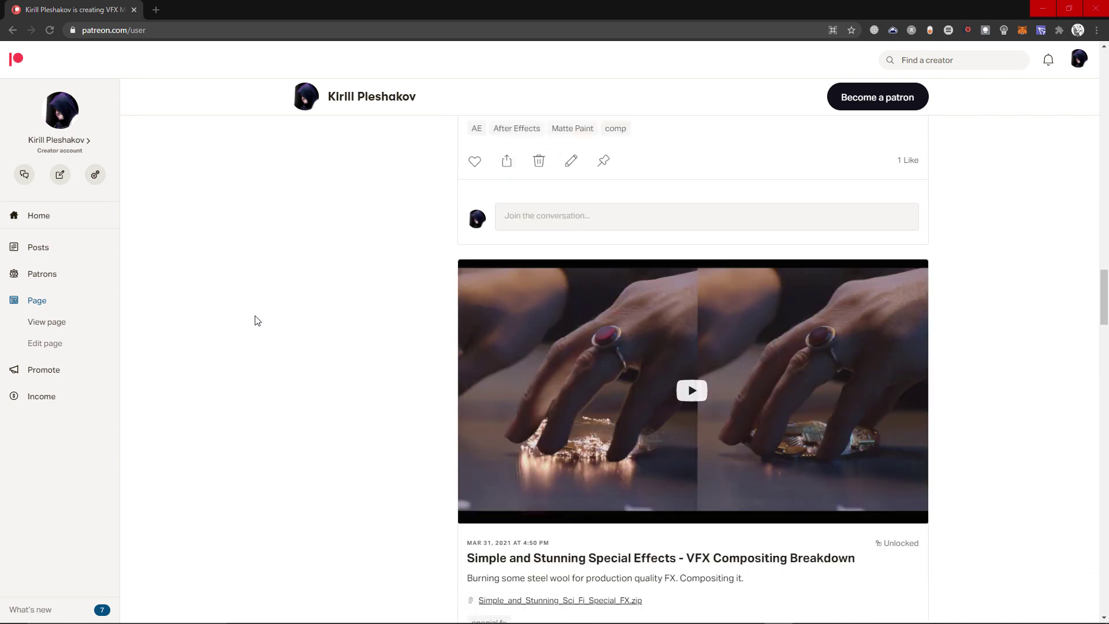
pyautogui.scroll(-14, 257, 321)
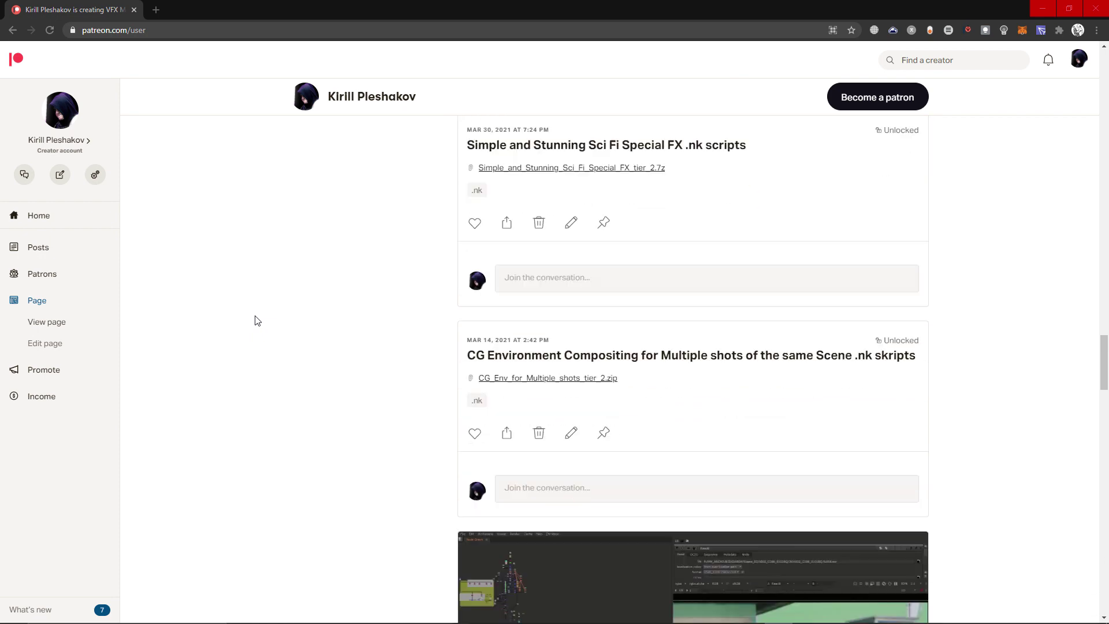
pyautogui.scroll(-14, 256, 321)
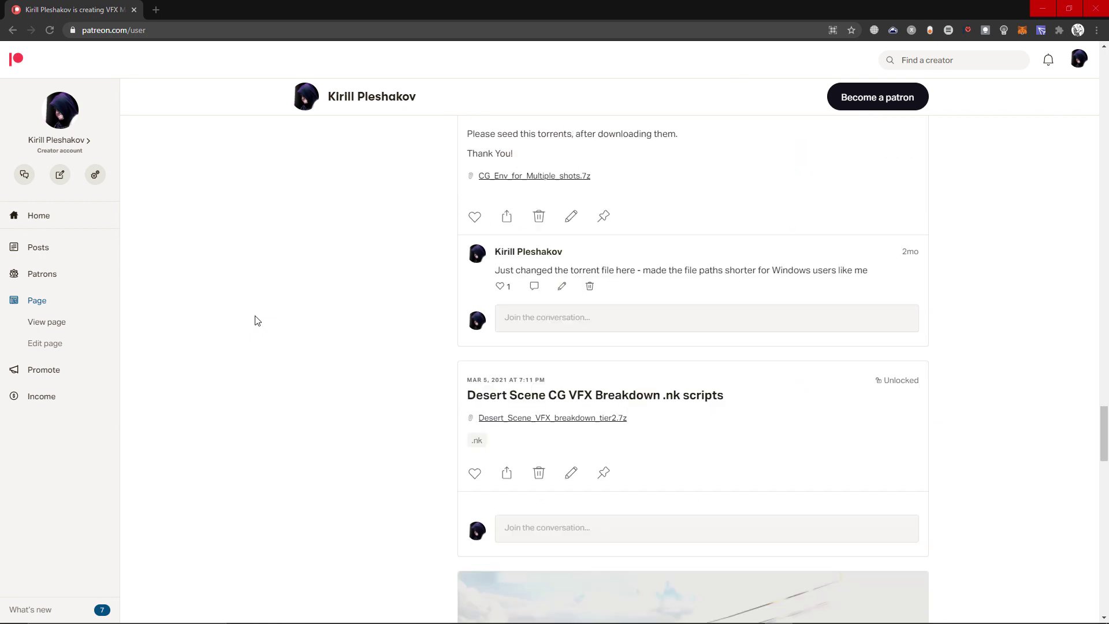
pyautogui.scroll(-19, 257, 320)
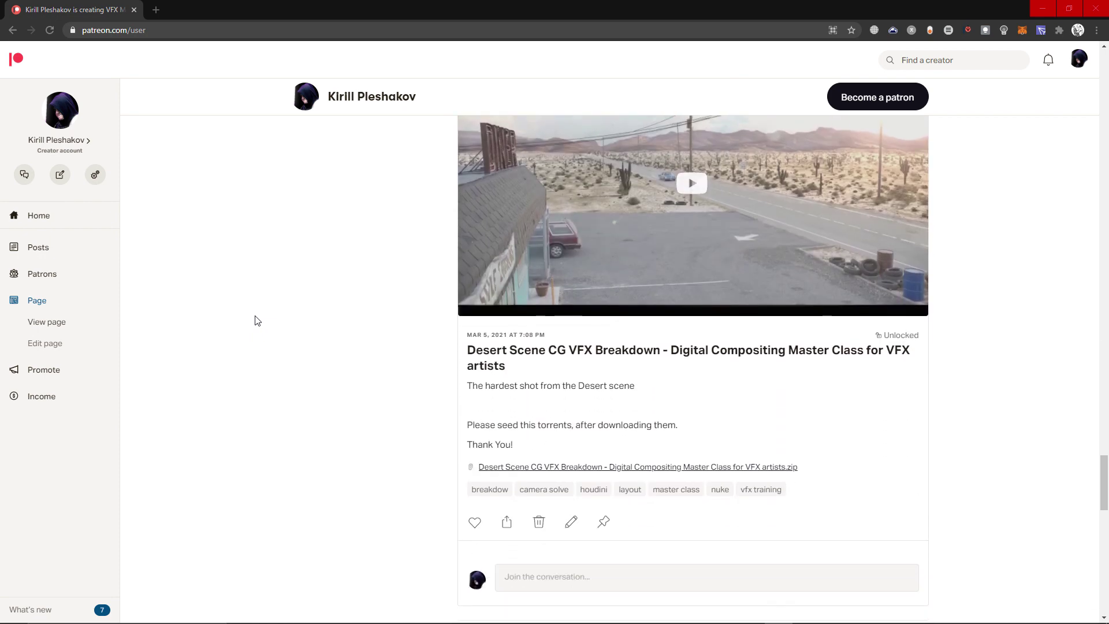